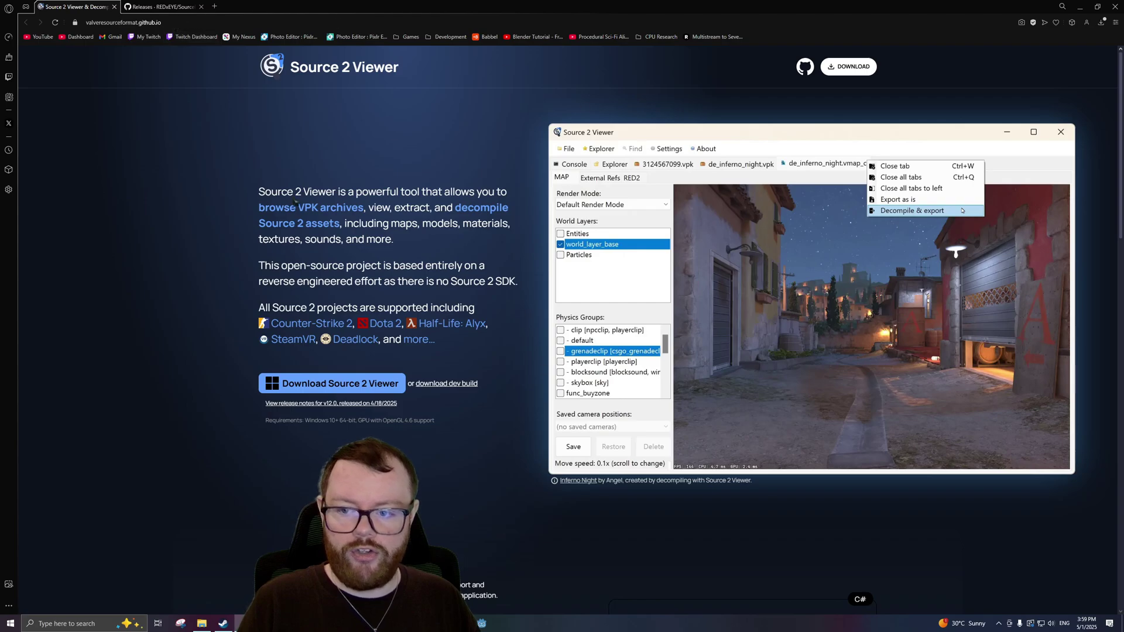
# - Save Source2Viewer.exe to the Downloads folder so the viewer opens on its Explorer
pyautogui.click(336, 386)
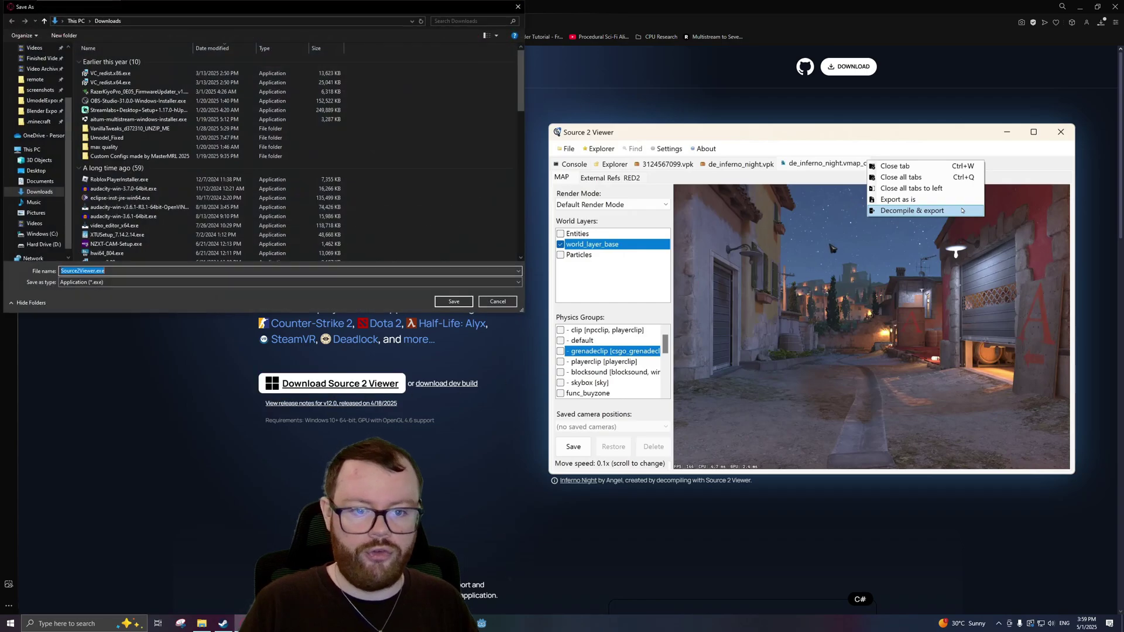
pyautogui.click(453, 301)
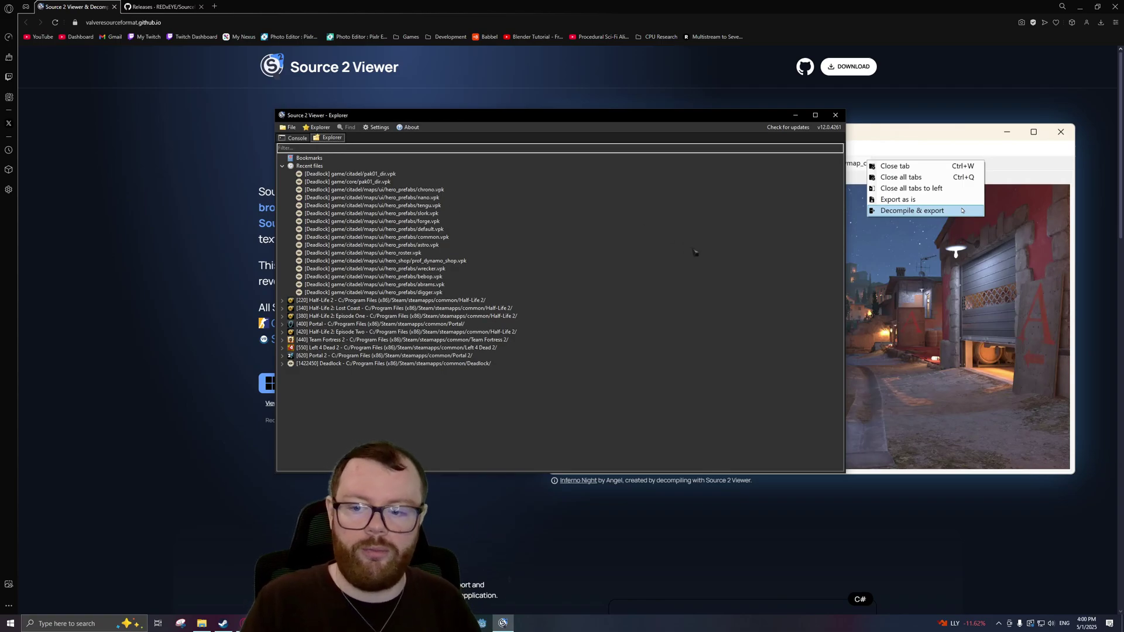
# - Download the 7.33 MB SourceIO.zip asset from the SourceIO 5.4.8 GitHub release
pyautogui.hotkey('ctrl', 'Tab')
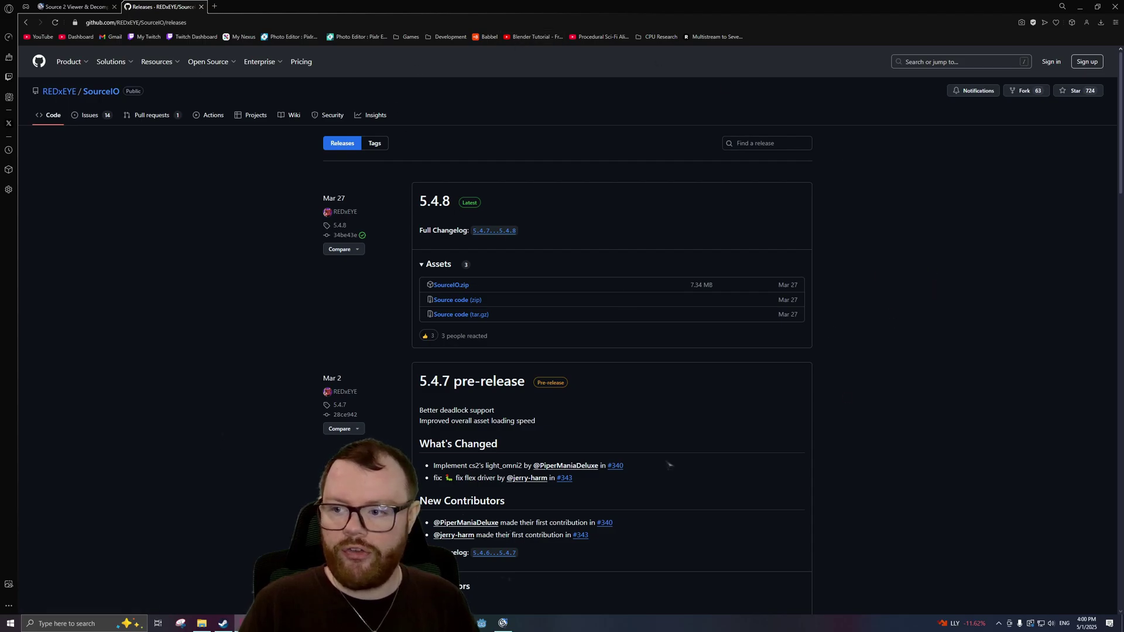
pyautogui.scroll(-4, 865, 326)
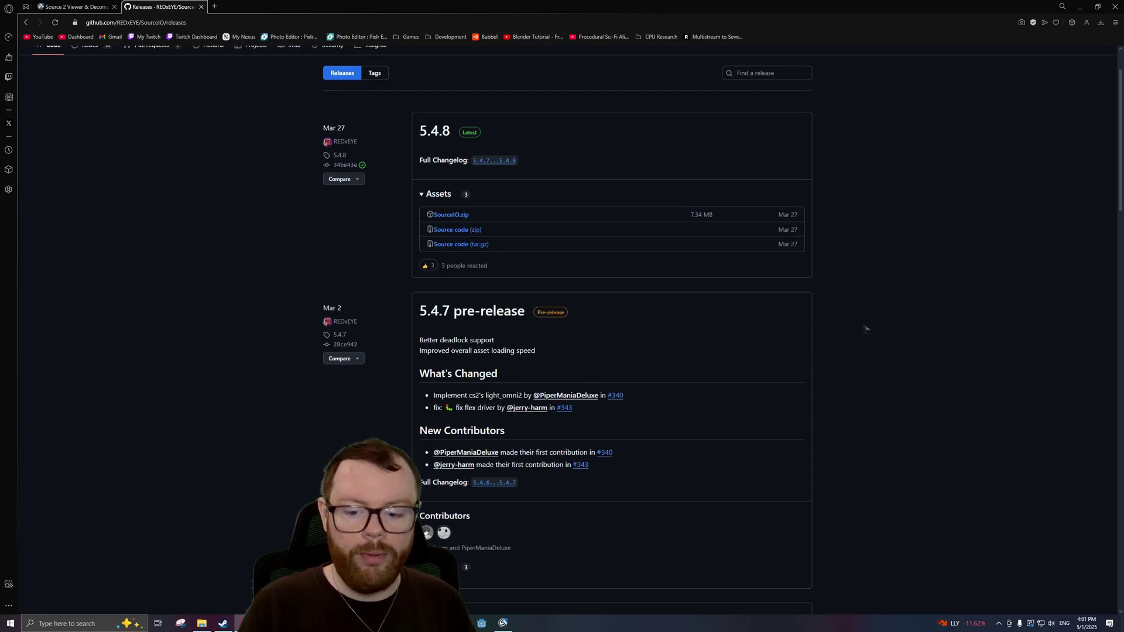
pyautogui.scroll(4, 884, 366)
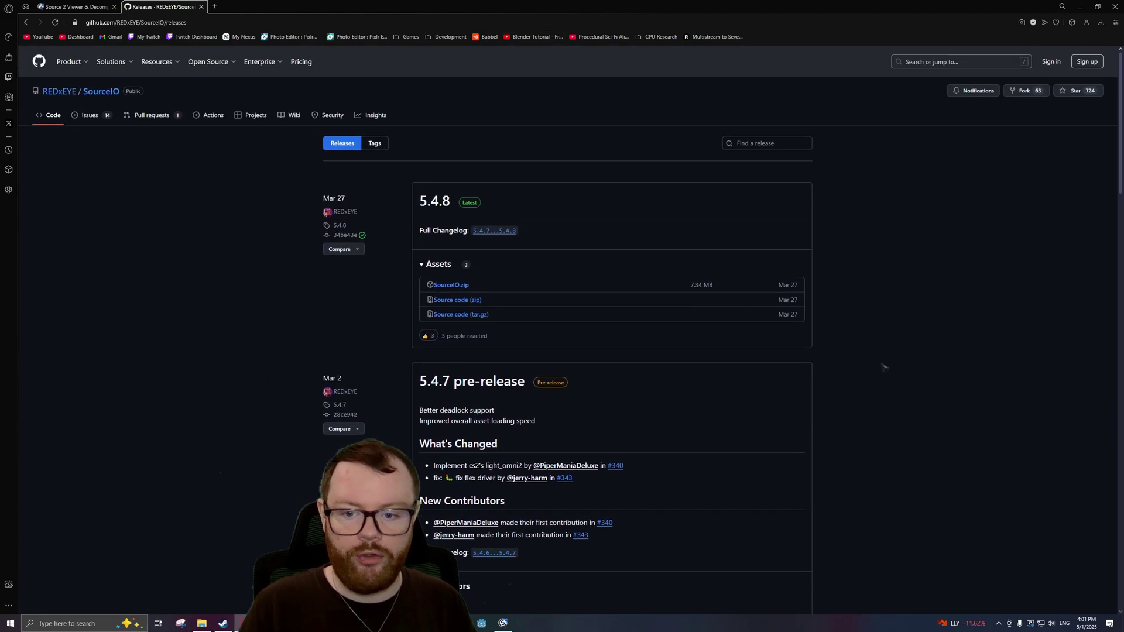
pyautogui.click(460, 287)
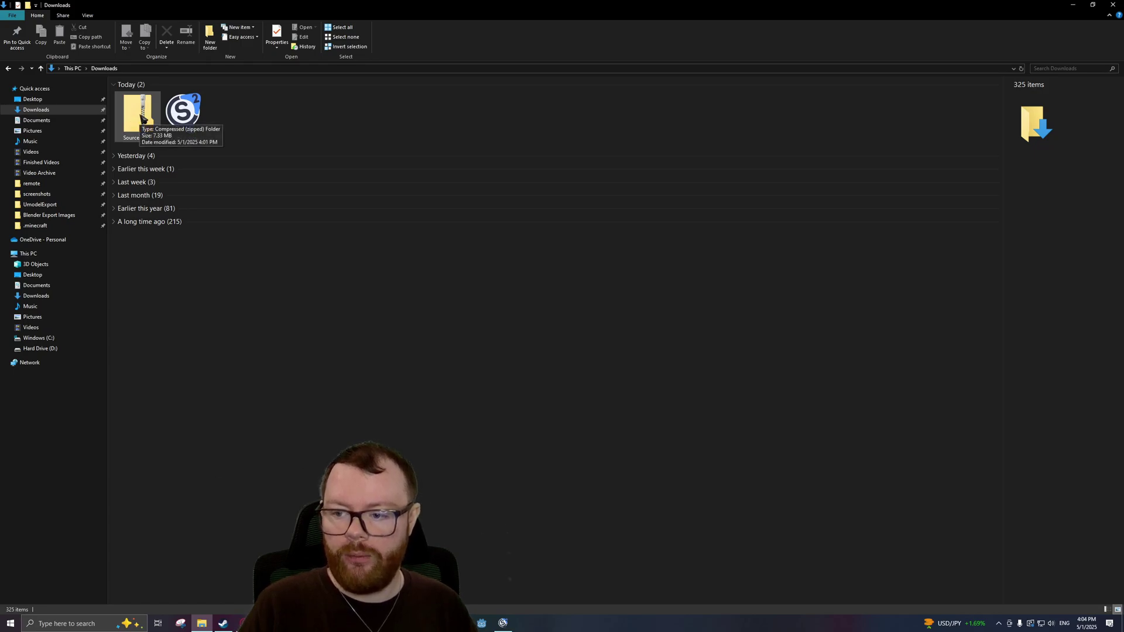
# - Cut SourceIO.zip from Downloads and place it in Documents > Blender Files > plugins
pyautogui.click(143, 119)
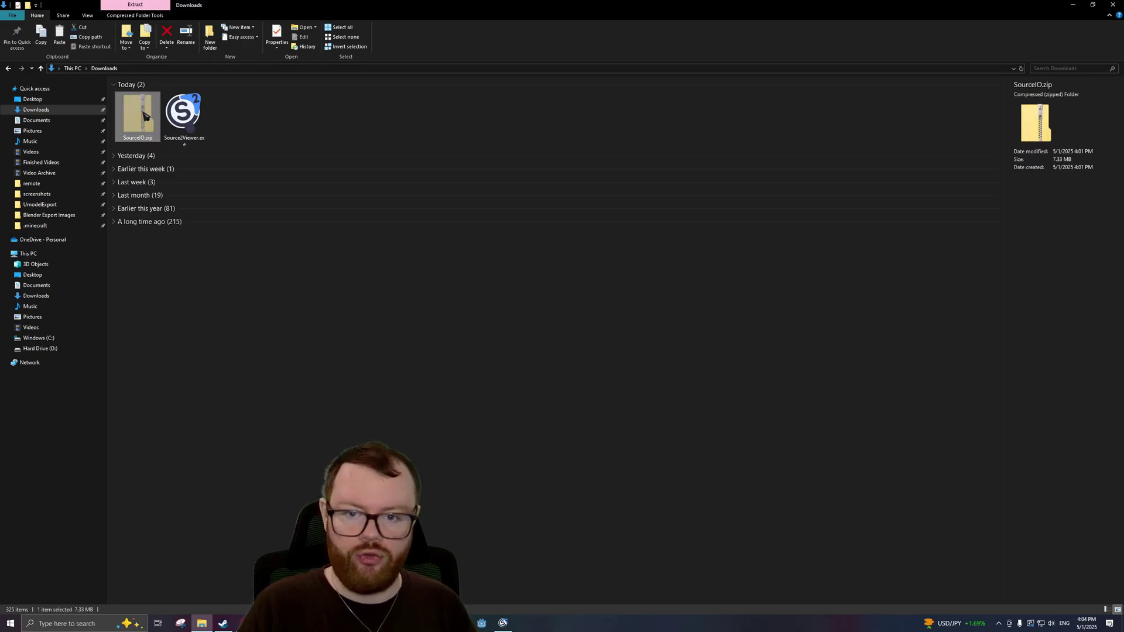
pyautogui.rightClick(145, 115)
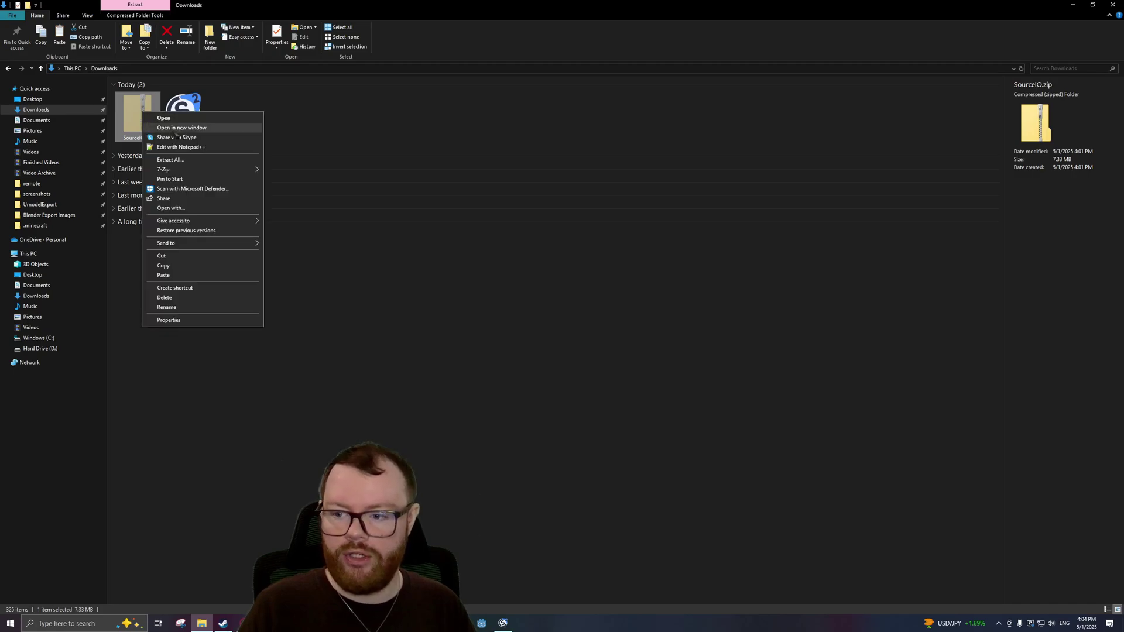
pyautogui.click(187, 257)
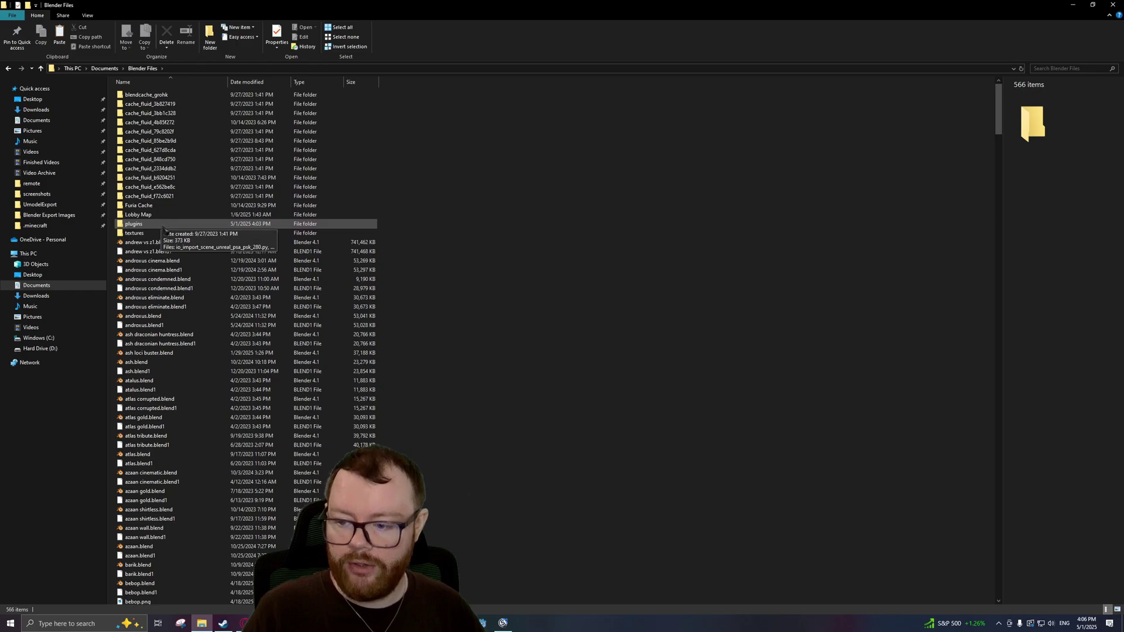
pyautogui.doubleClick(167, 226)
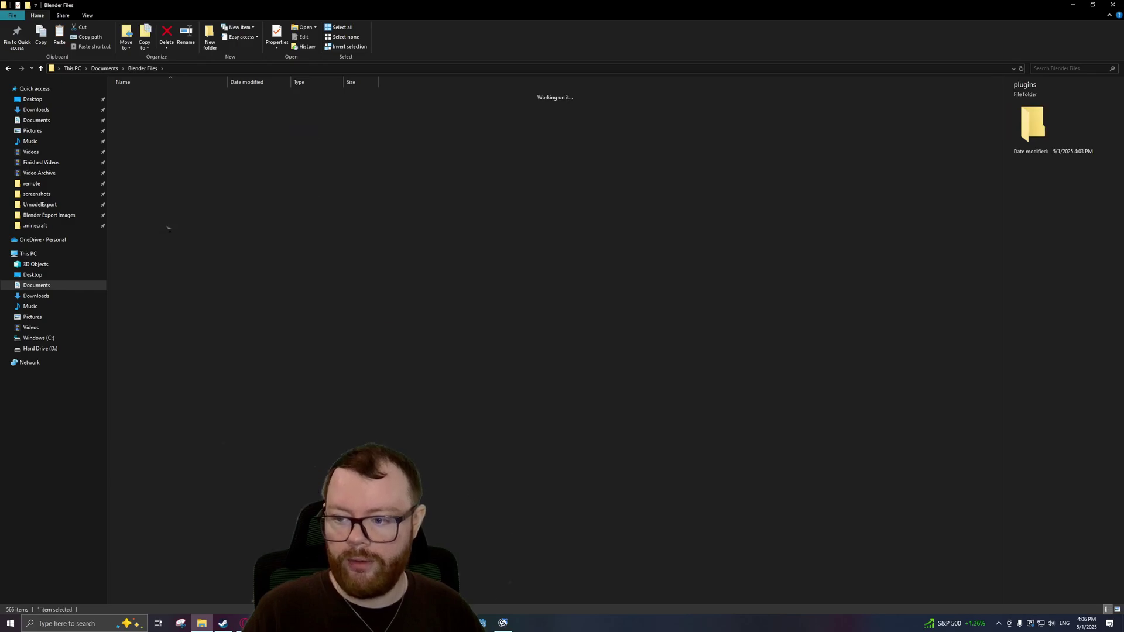
pyautogui.click(251, 218)
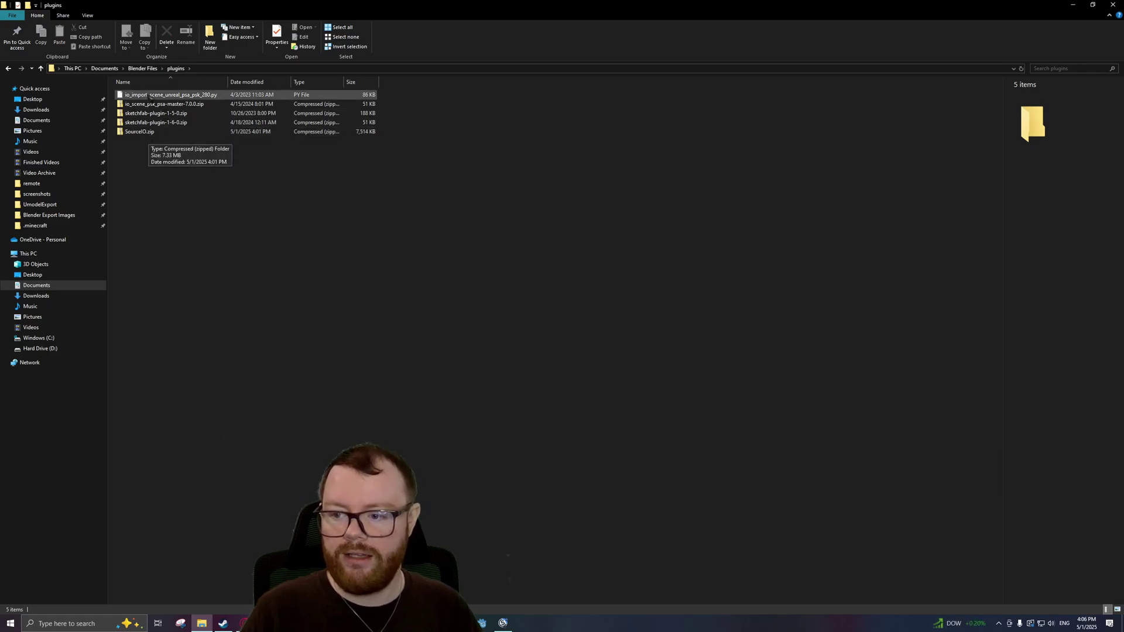
pyautogui.click(153, 132)
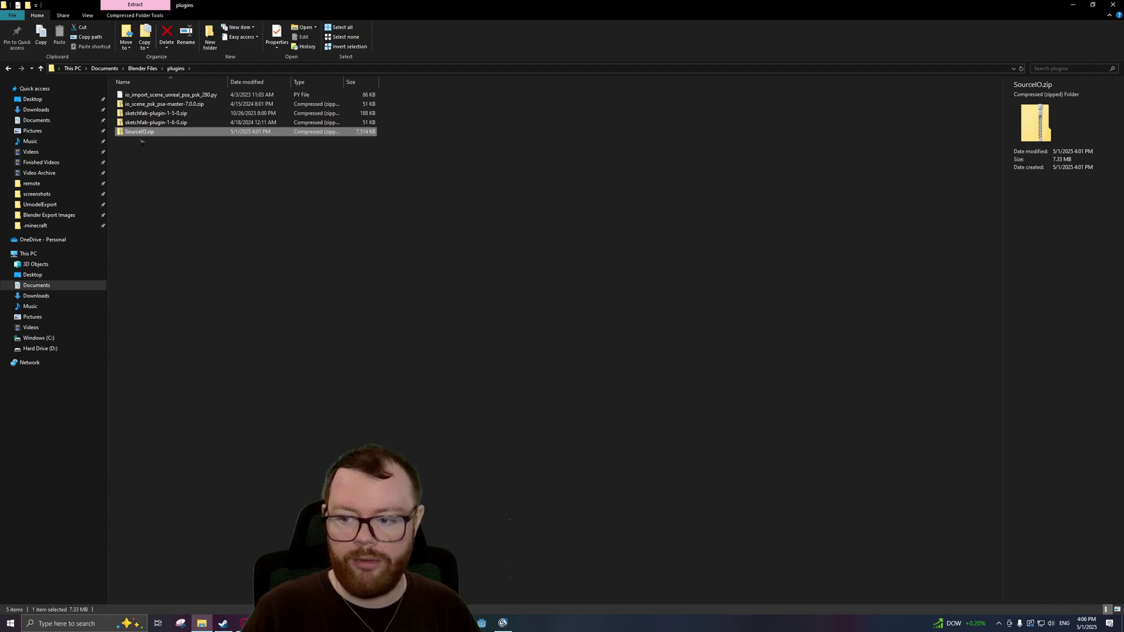
pyautogui.click(240, 205)
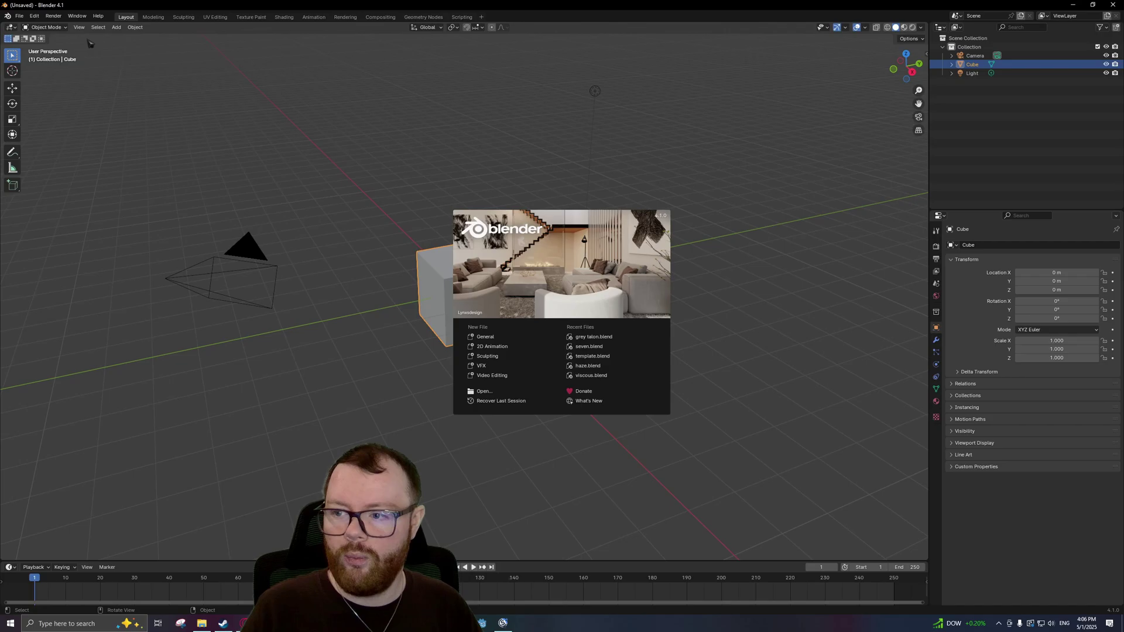
# - Install SourceIO.zip from Blender Files\plugins as an add-on via Preferences > Add-ons
pyautogui.click(91, 48)
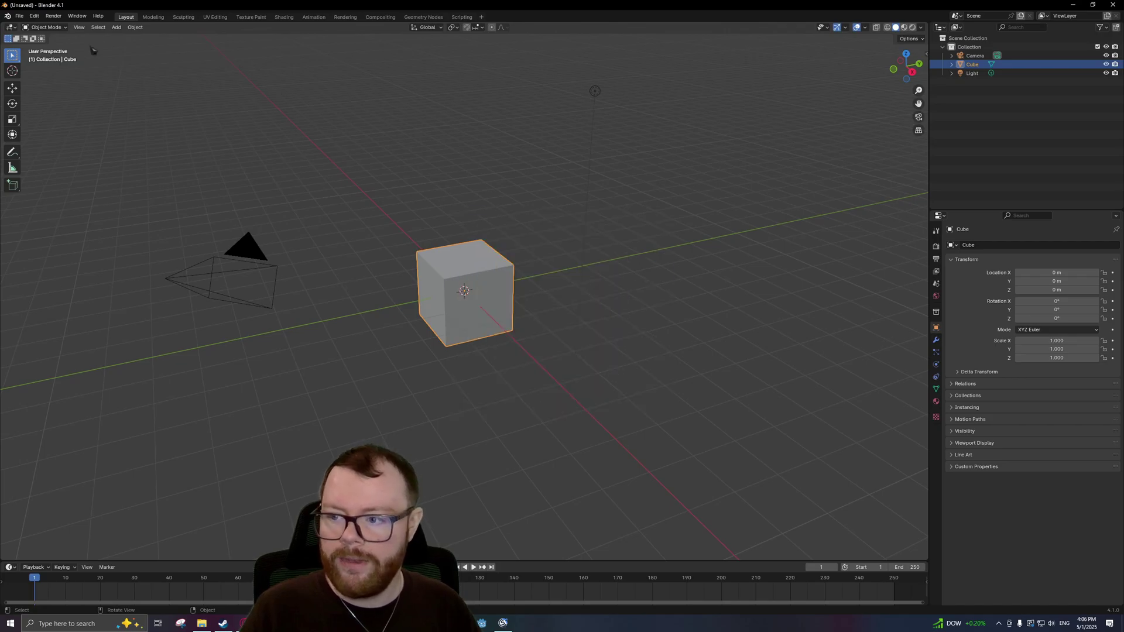
pyautogui.click(36, 16)
pyautogui.click(67, 130)
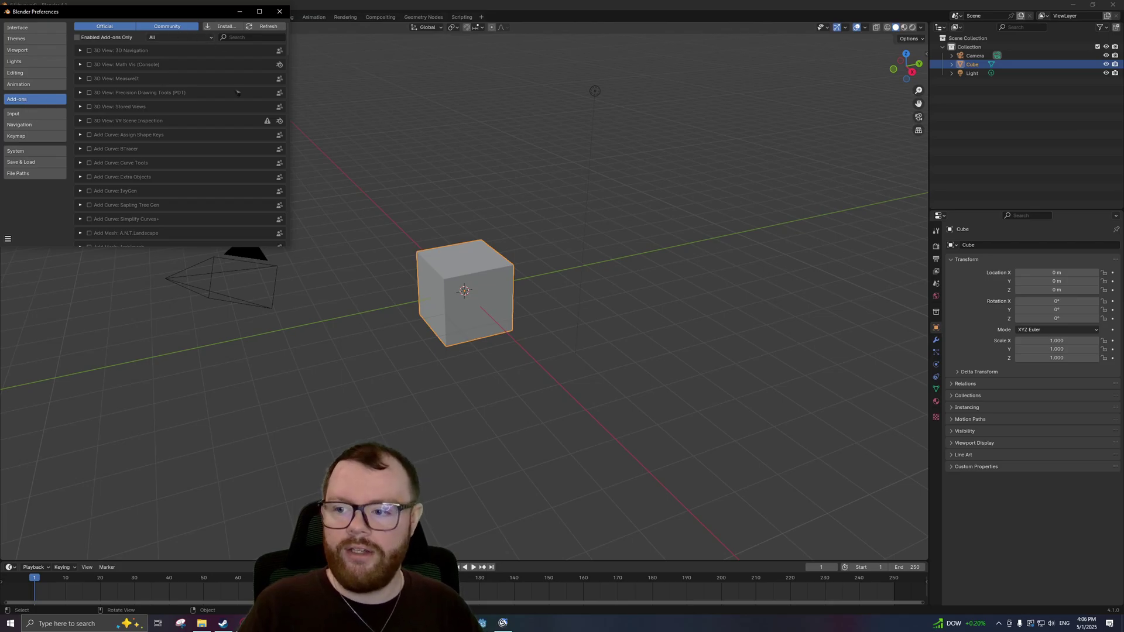
pyautogui.click(223, 26)
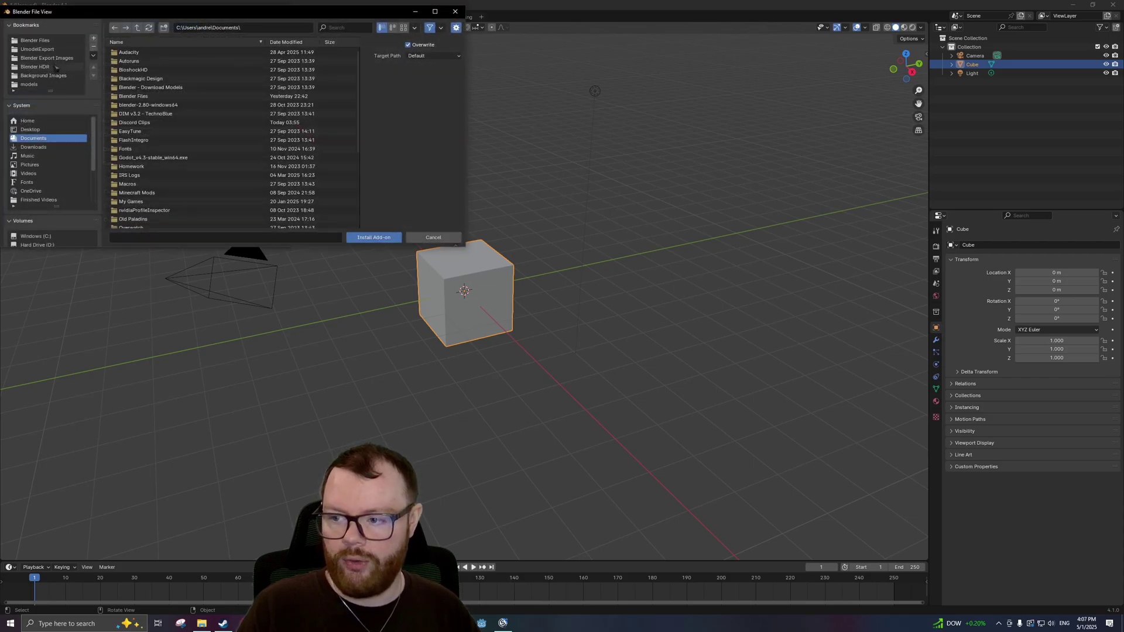
pyautogui.click(35, 41)
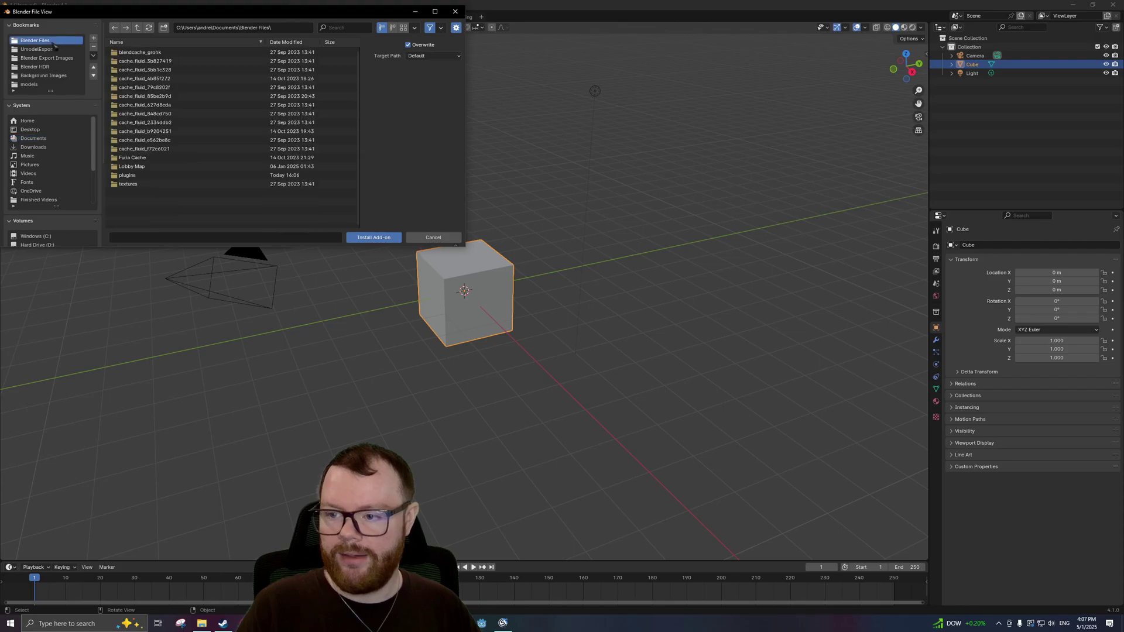
pyautogui.doubleClick(140, 171)
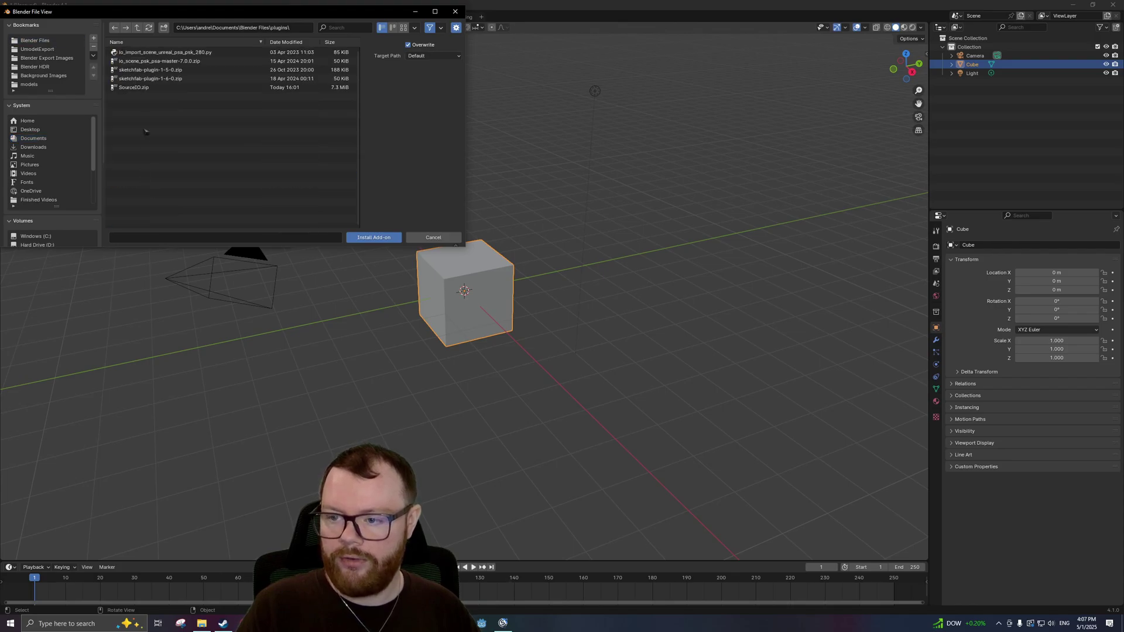
pyautogui.click(174, 88)
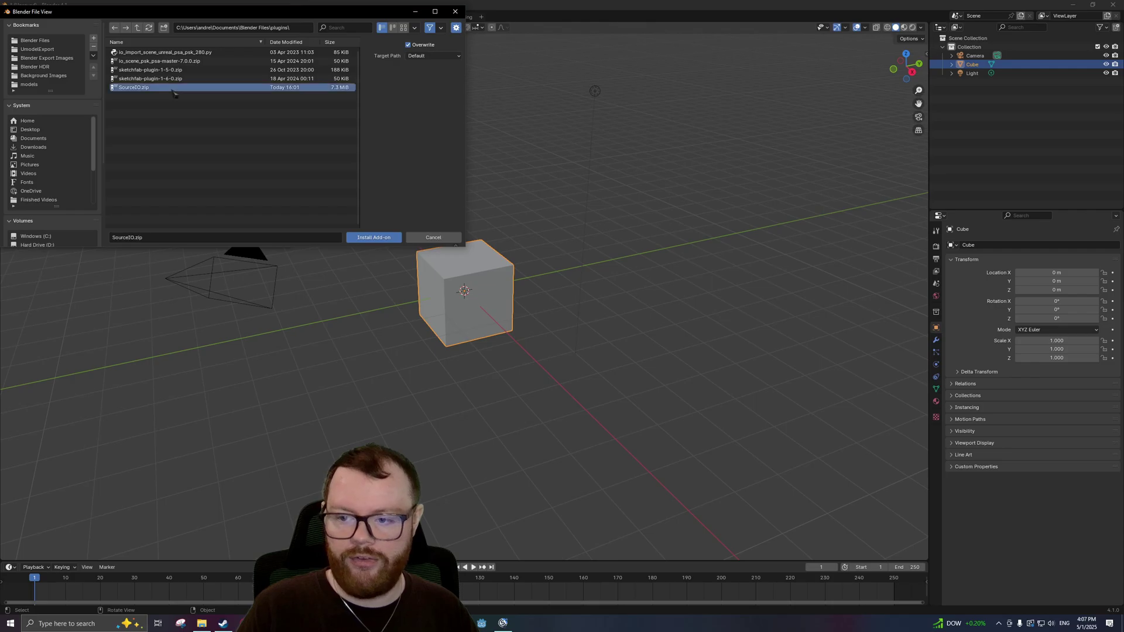
pyautogui.click(365, 238)
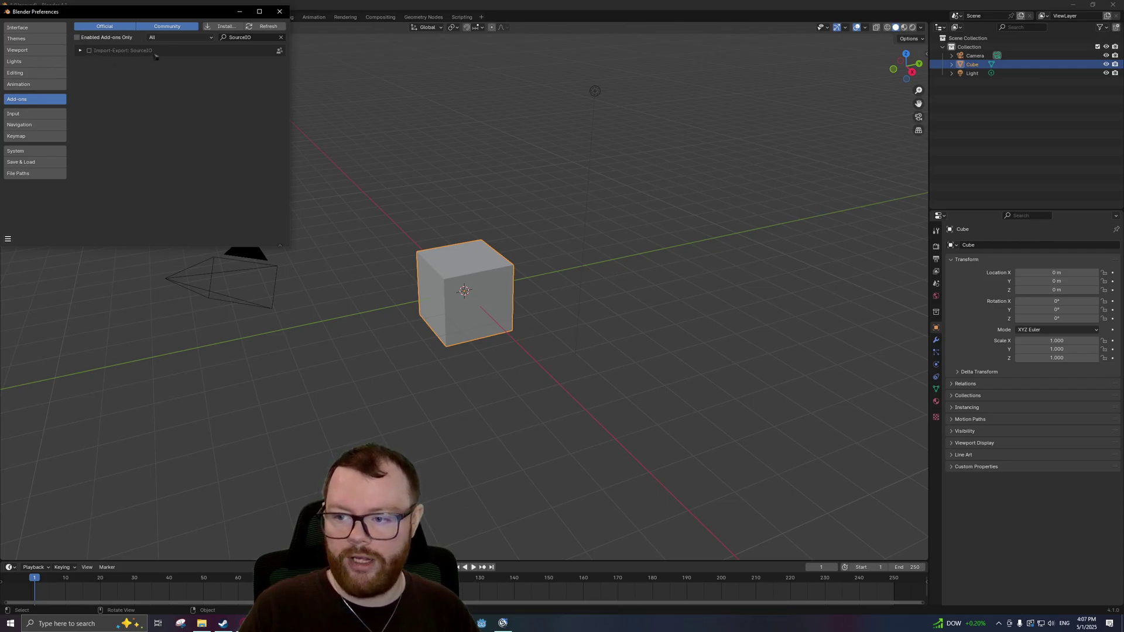
# - Enable the Import-Export: SourceIO 5.4.8 add-on and close Preferences
pyautogui.click(81, 50)
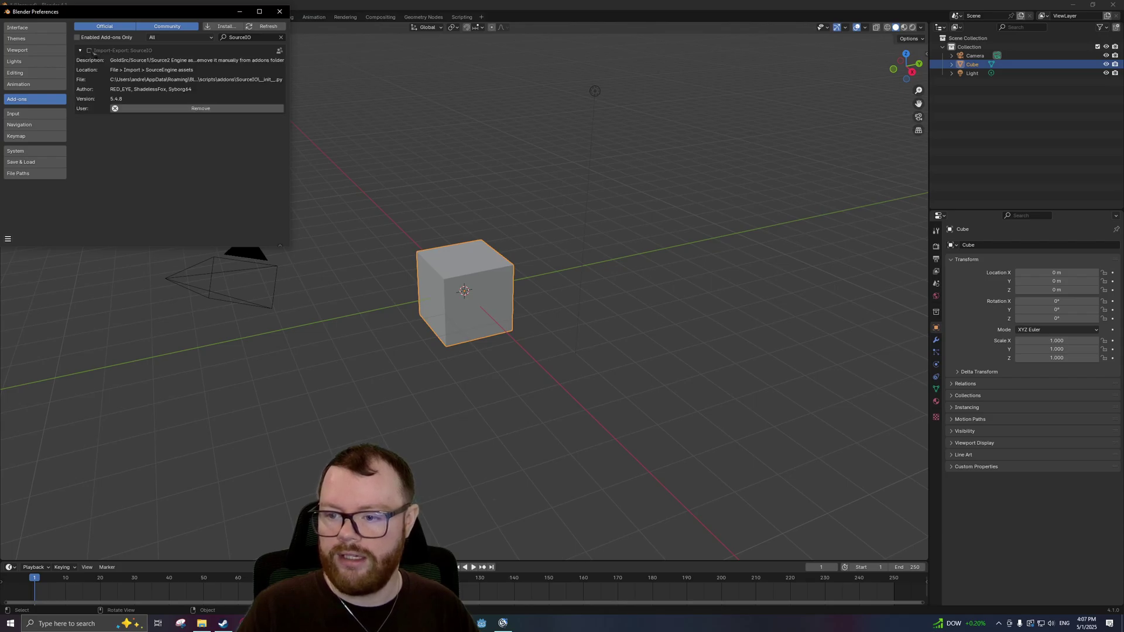
pyautogui.click(90, 51)
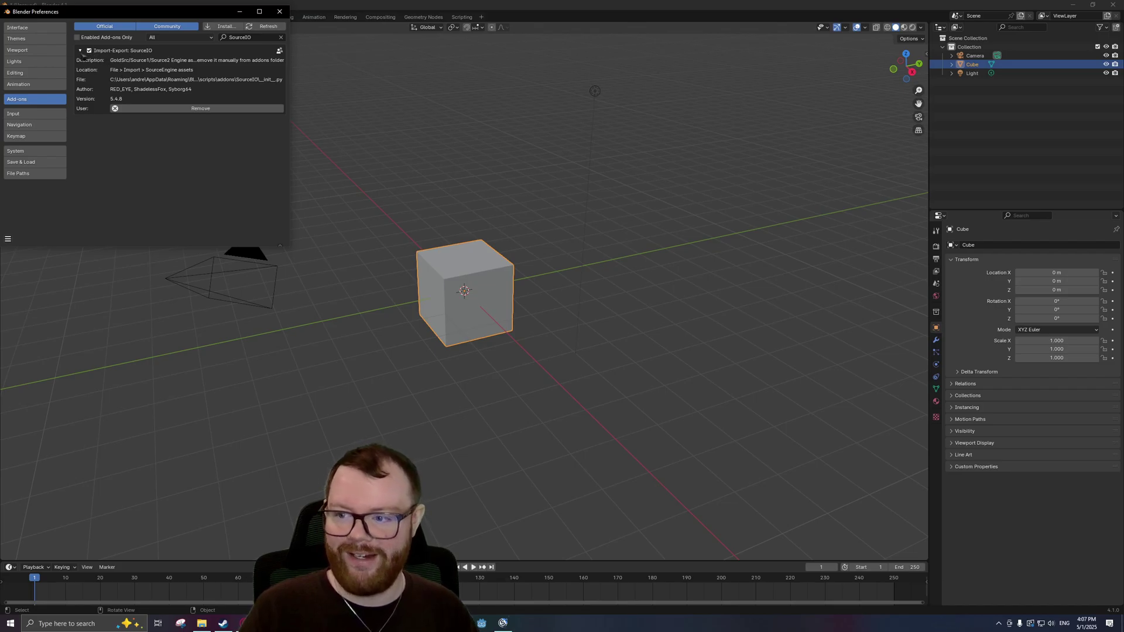
pyautogui.click(90, 51)
pyautogui.click(91, 52)
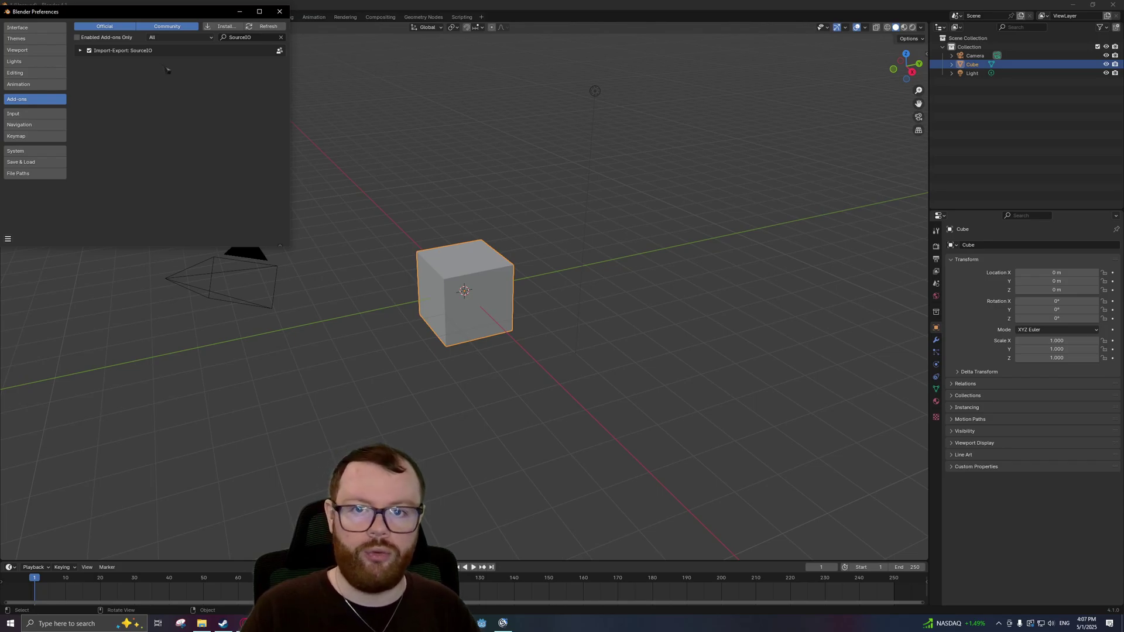
pyautogui.hotkey('alt', 'F4')
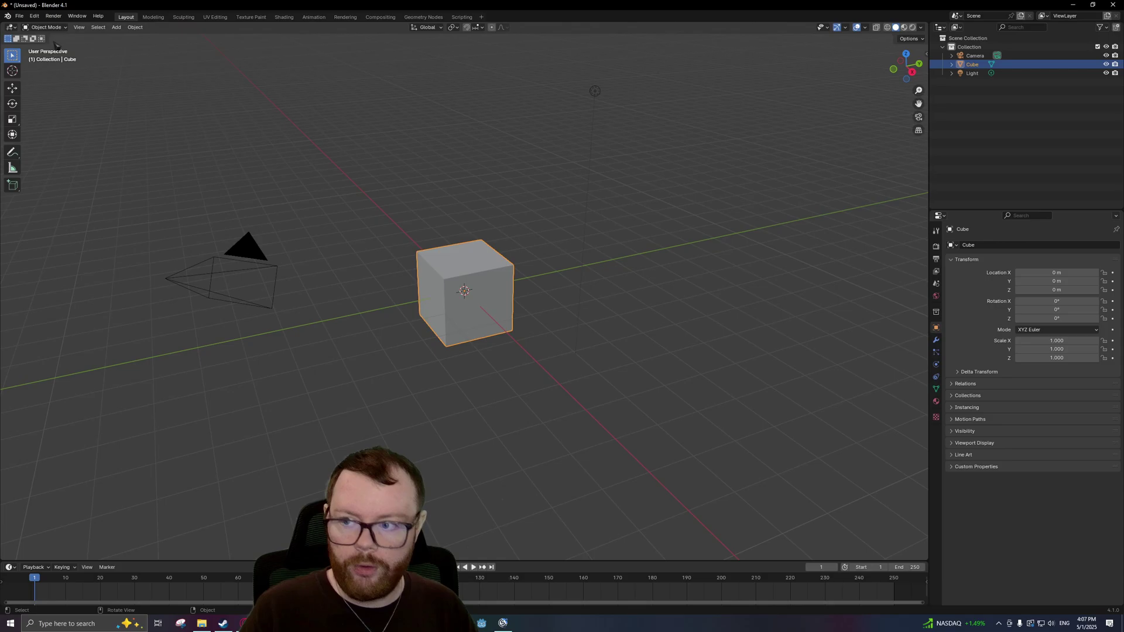
# - Show File > Import > Source Engine Assets listing the GoldSrc, Source and Source2 formats
pyautogui.click(19, 16)
pyautogui.moveTo(35, 141)
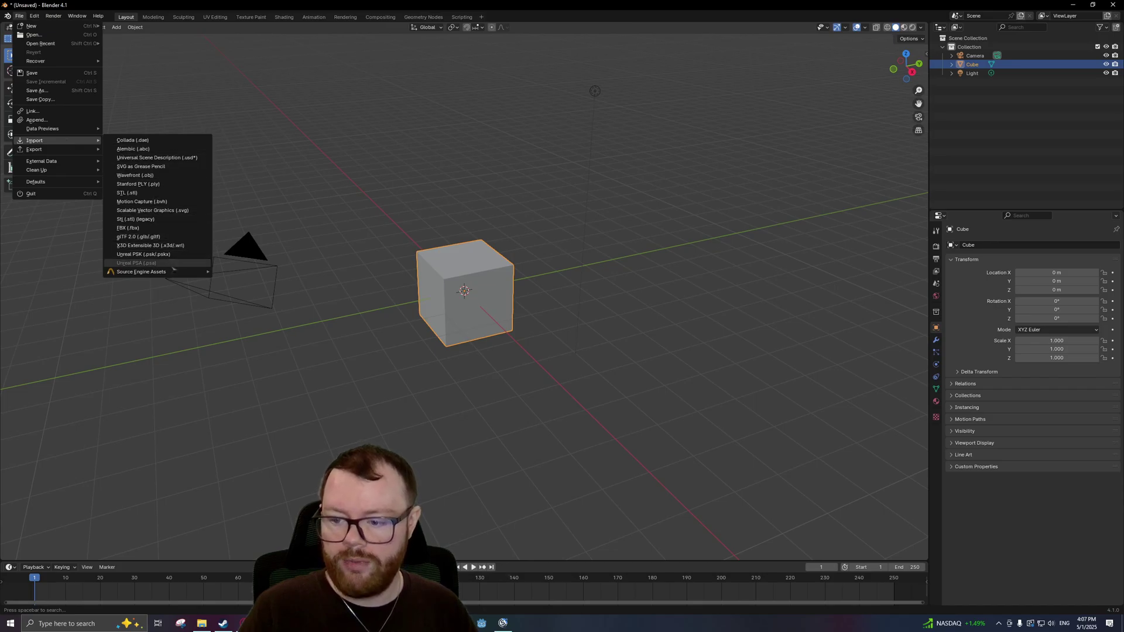
pyautogui.moveTo(175, 275)
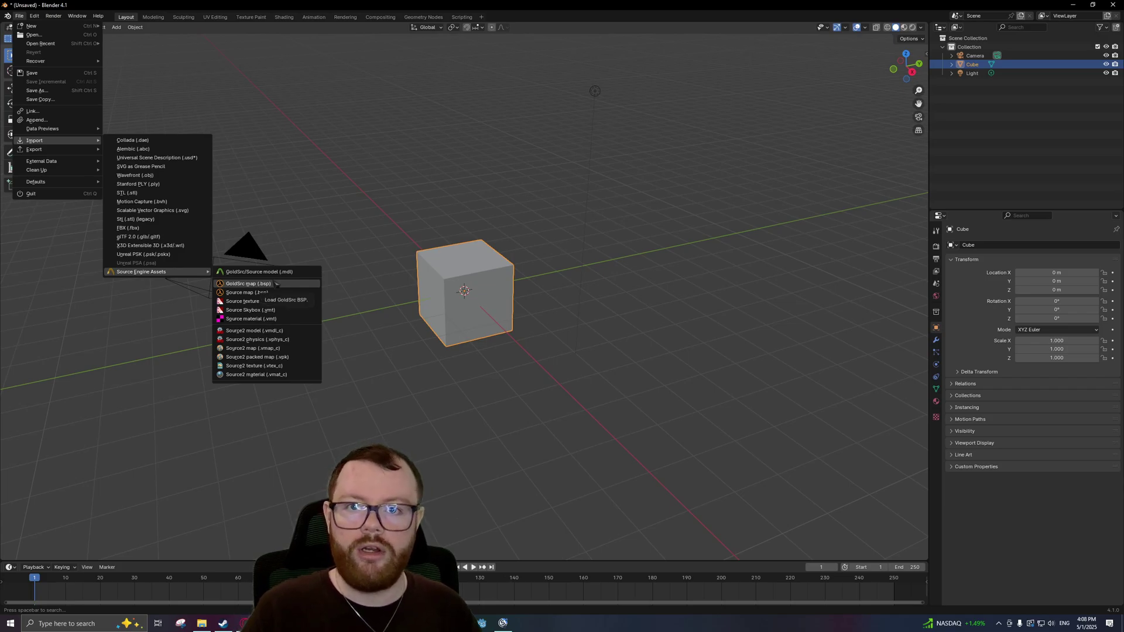
# - Collapse Recent files, expand Deadlock's VPK list and select game/citadel/pak01_dir.vpk
pyautogui.hotkey('alt', 'Tab')
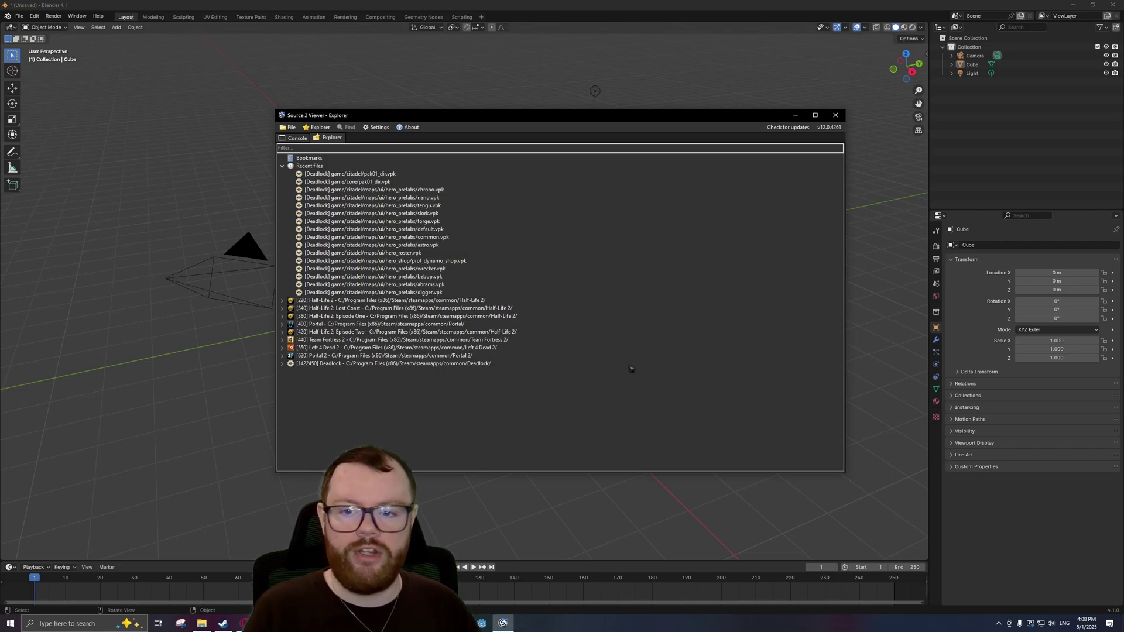
pyautogui.click(283, 167)
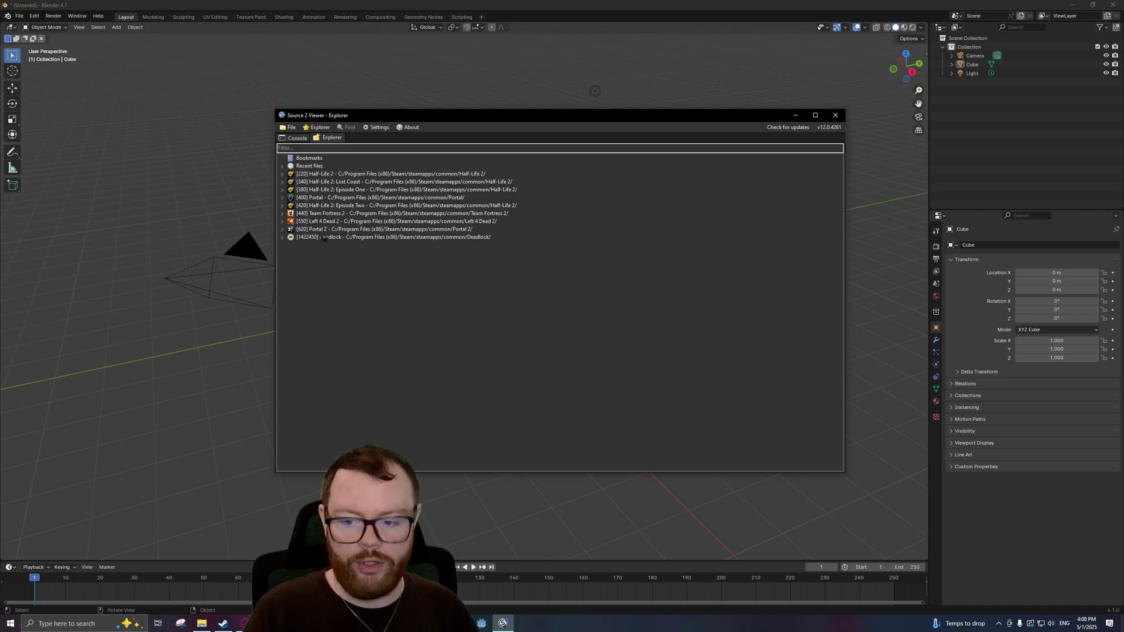
pyautogui.click(285, 239)
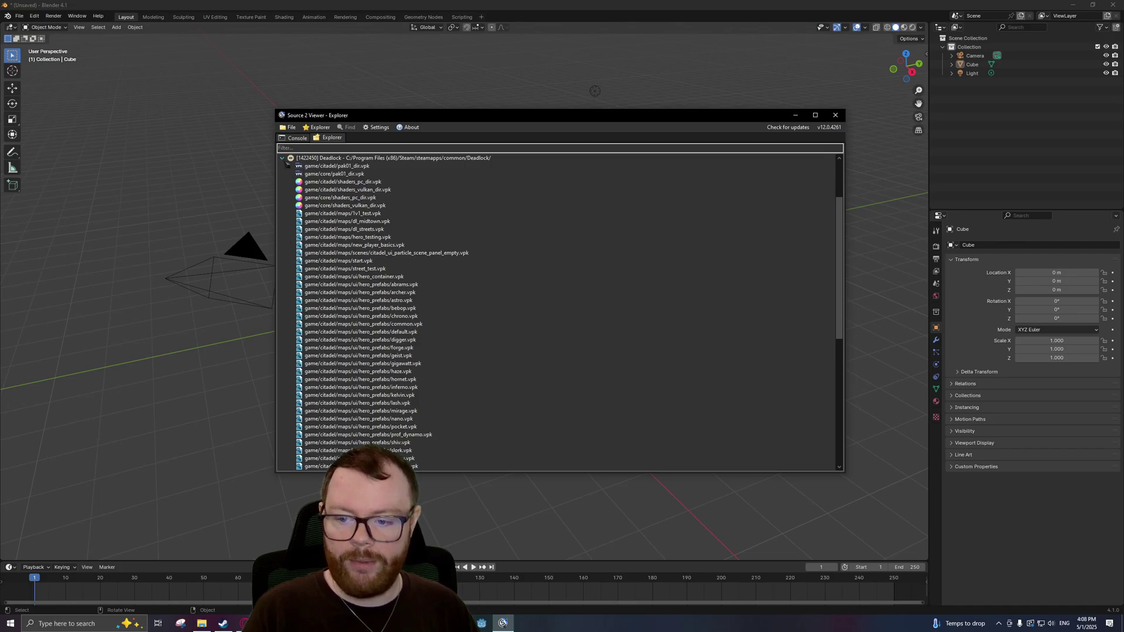
pyautogui.scroll(-9, 413, 222)
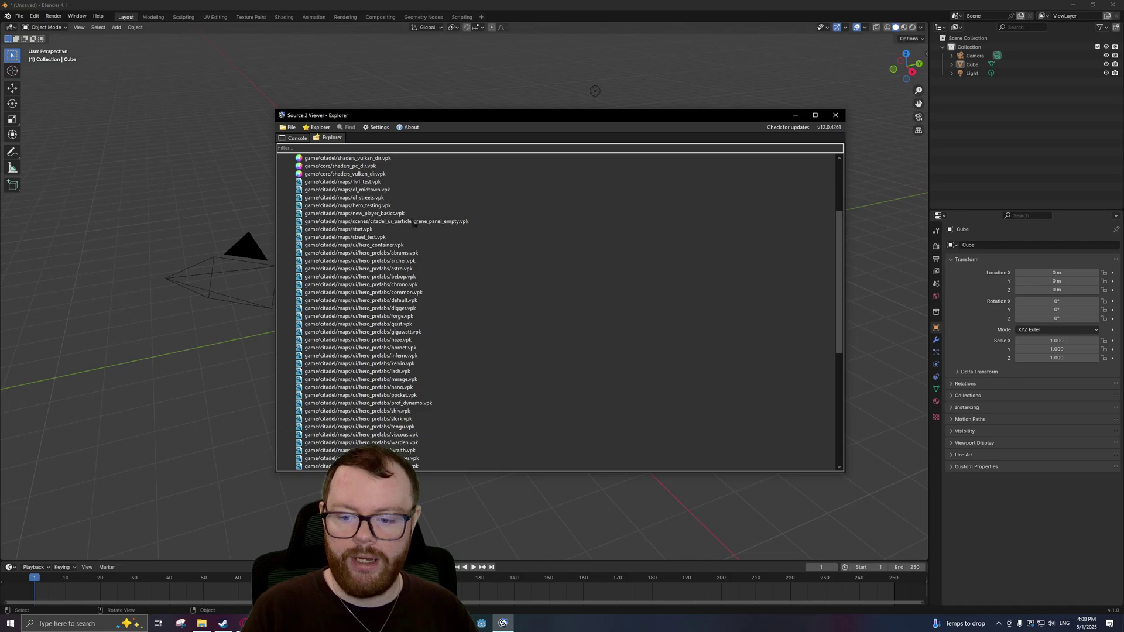
pyautogui.scroll(7, 422, 235)
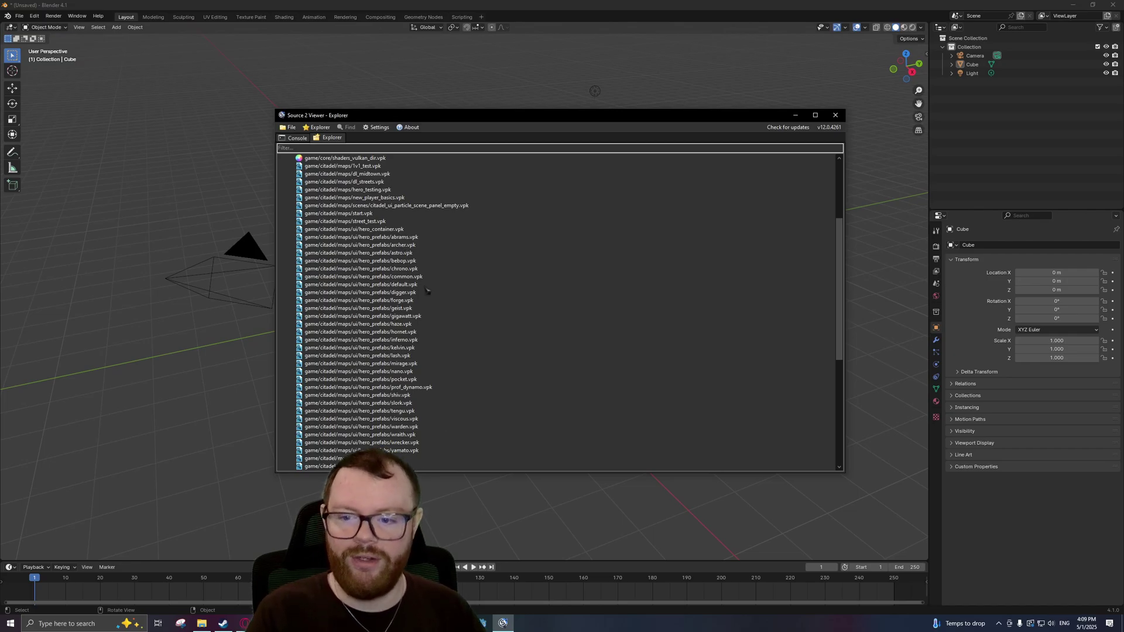
pyautogui.scroll(4, 532, 331)
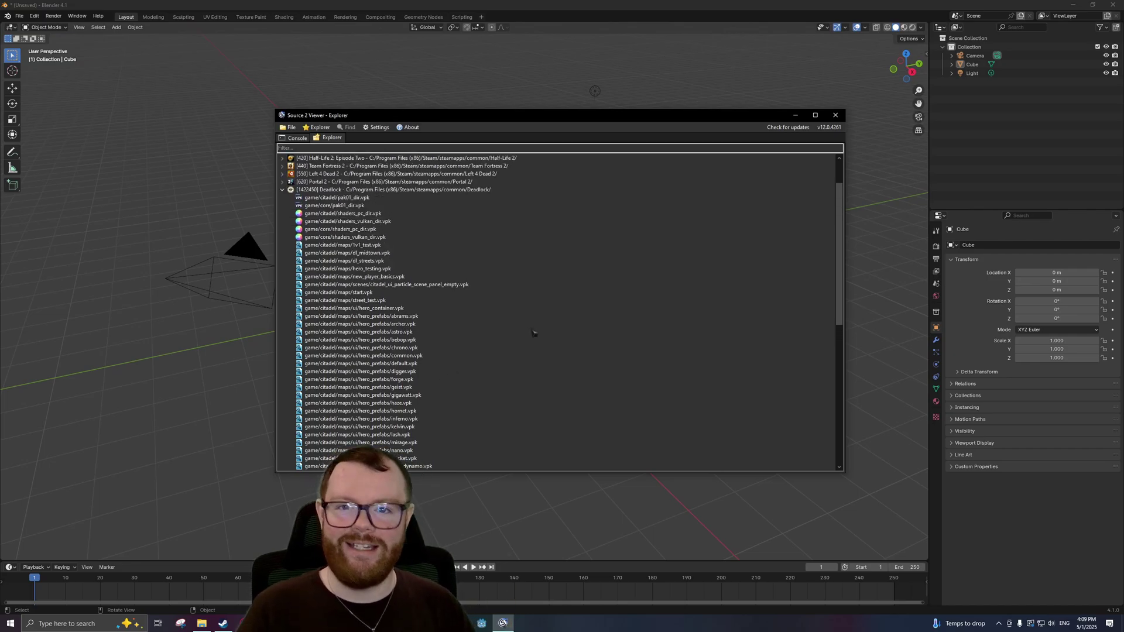
pyautogui.scroll(2, 456, 264)
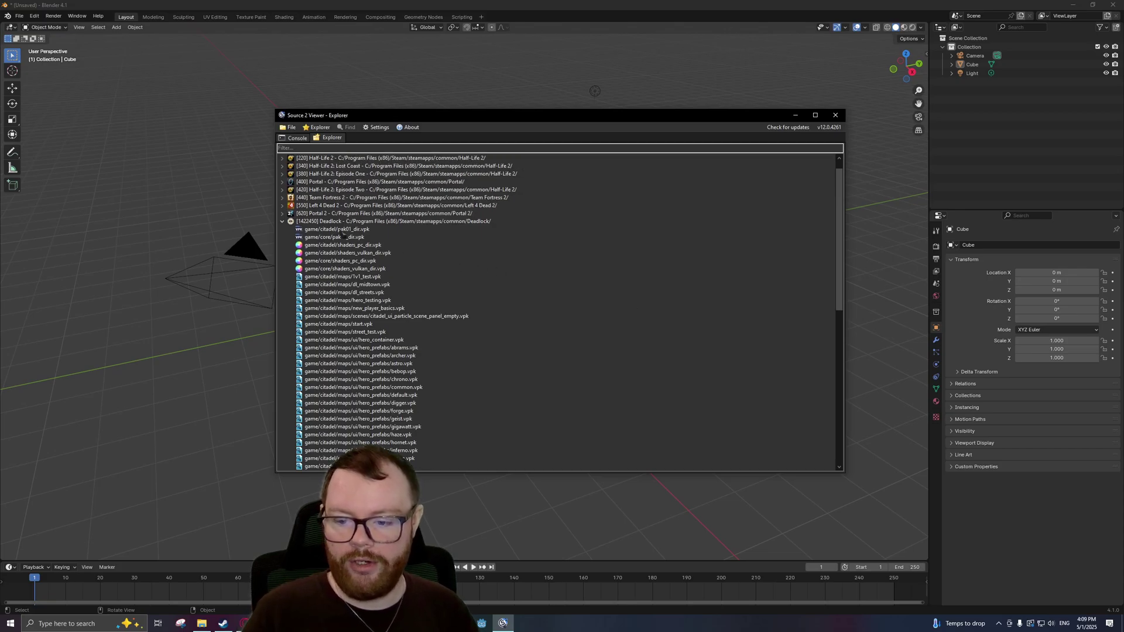
pyautogui.click(342, 229)
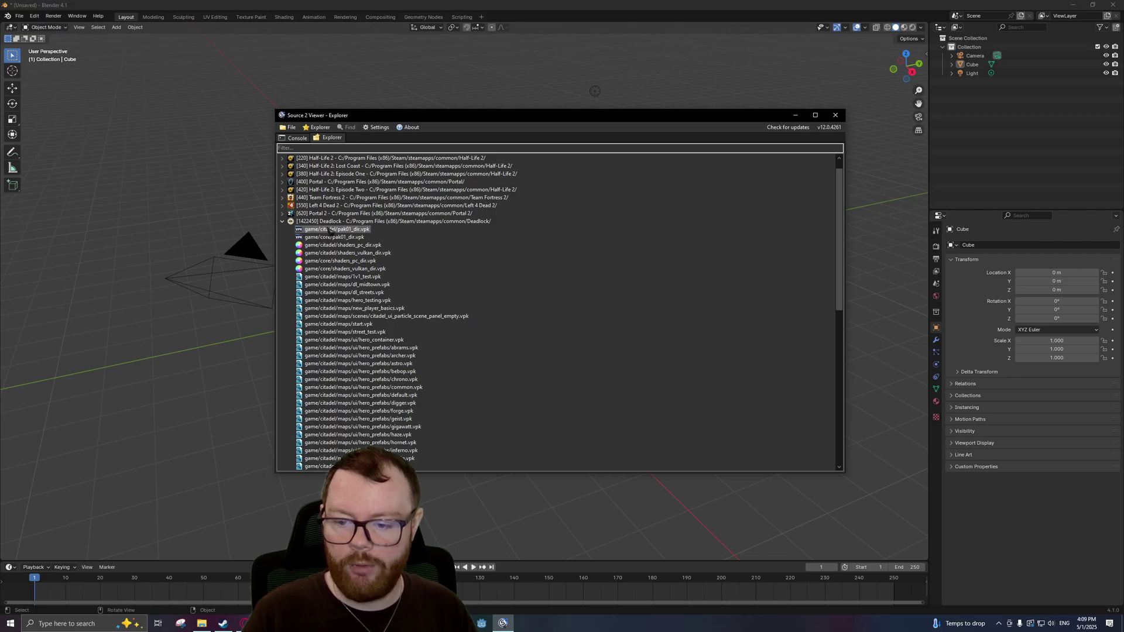
# - Open pak01_dir.vpk and expand its models > heroes_staging folder
pyautogui.doubleClick(332, 232)
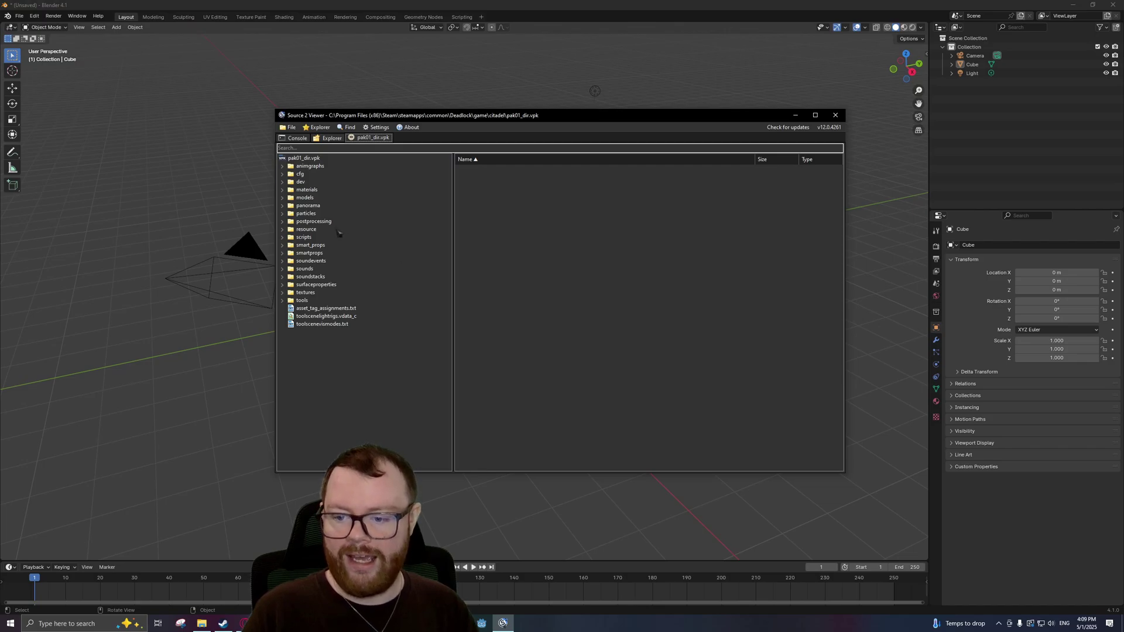
pyautogui.click(284, 199)
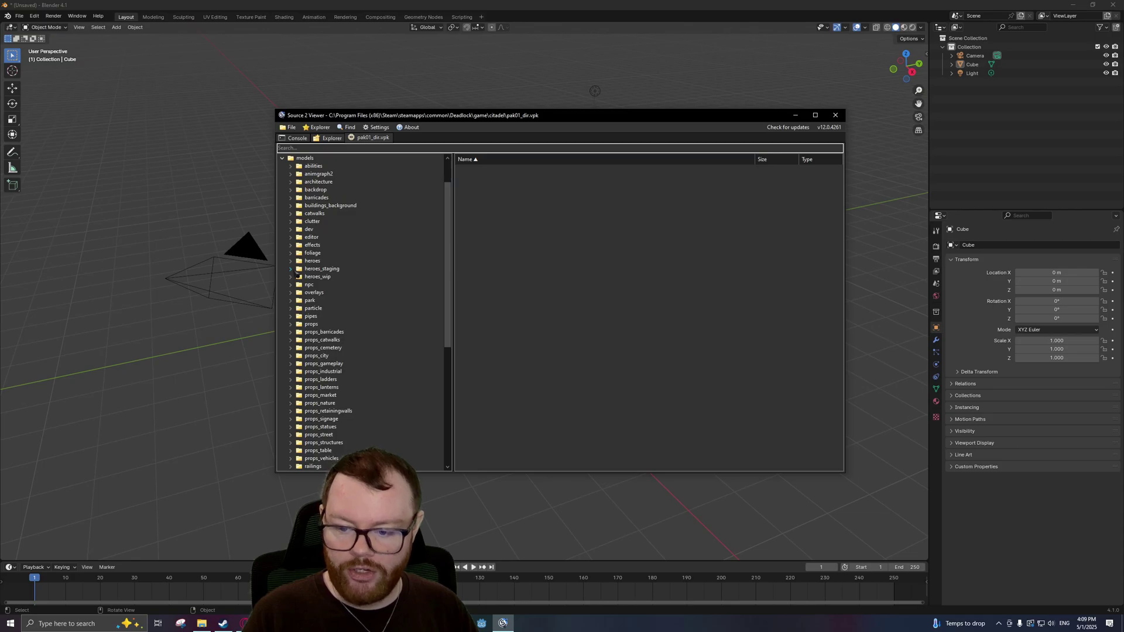
pyautogui.click(293, 269)
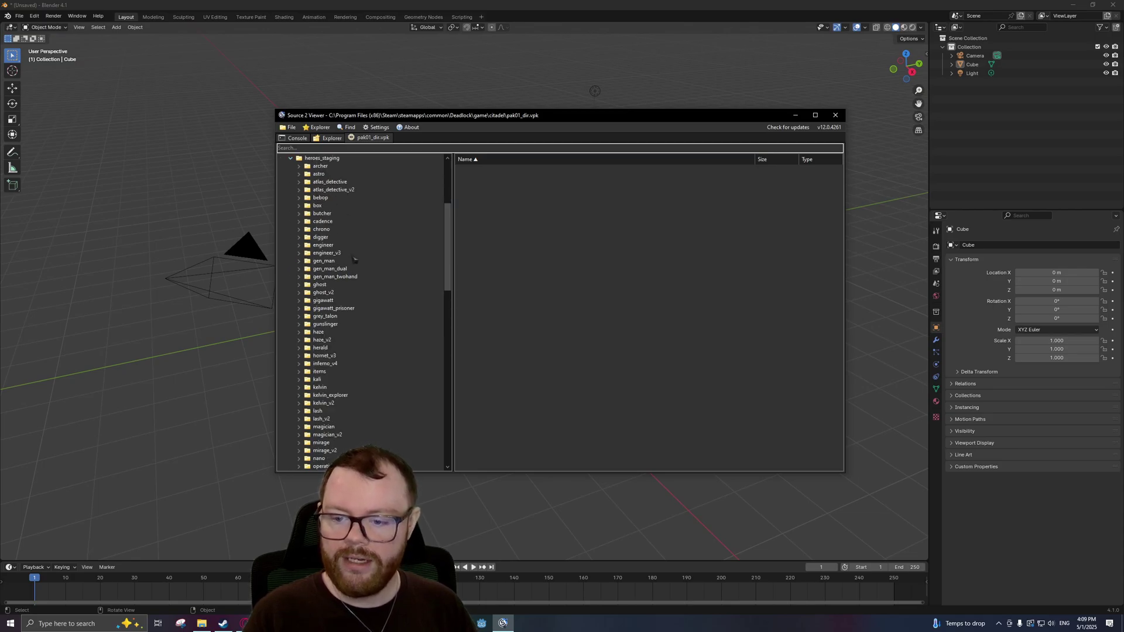
pyautogui.scroll(-6, 349, 269)
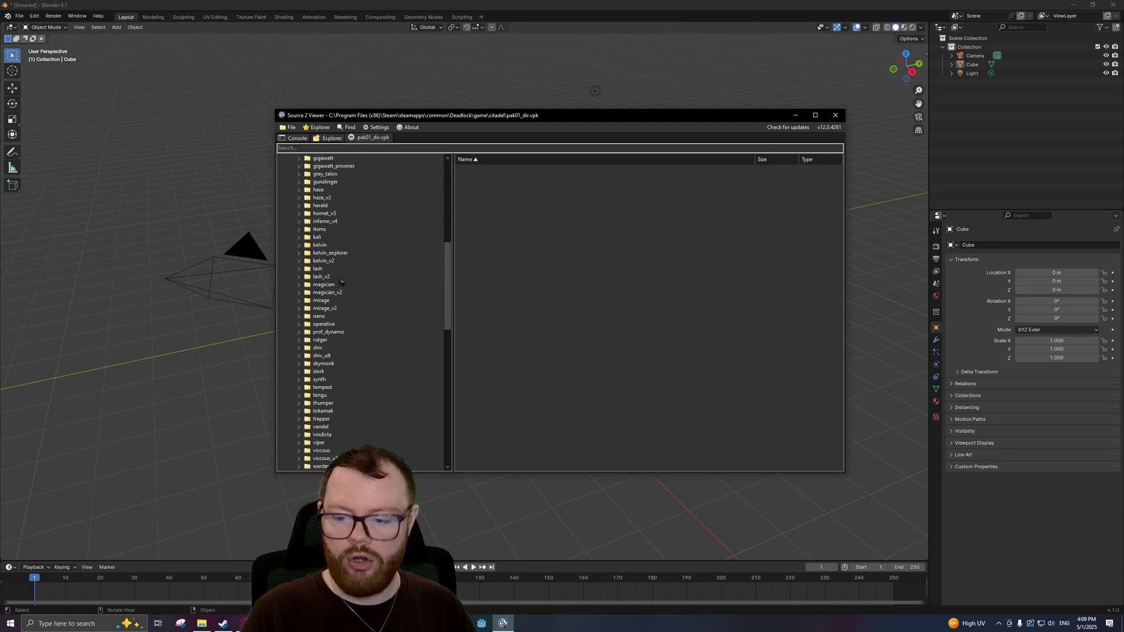
pyautogui.scroll(-2, 341, 282)
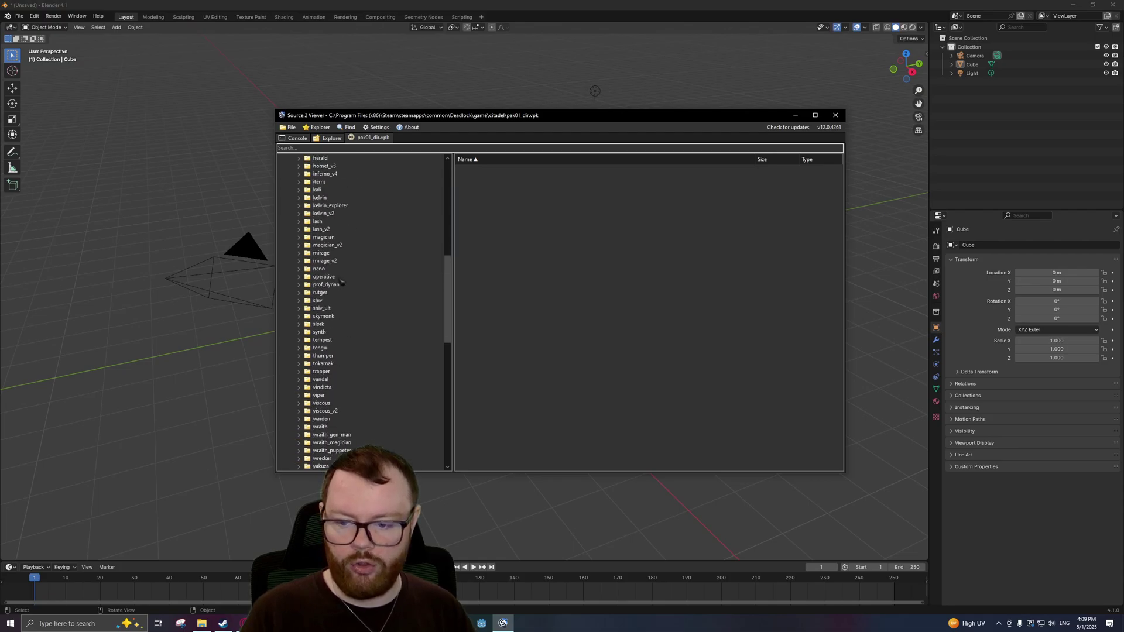
pyautogui.scroll(9, 341, 282)
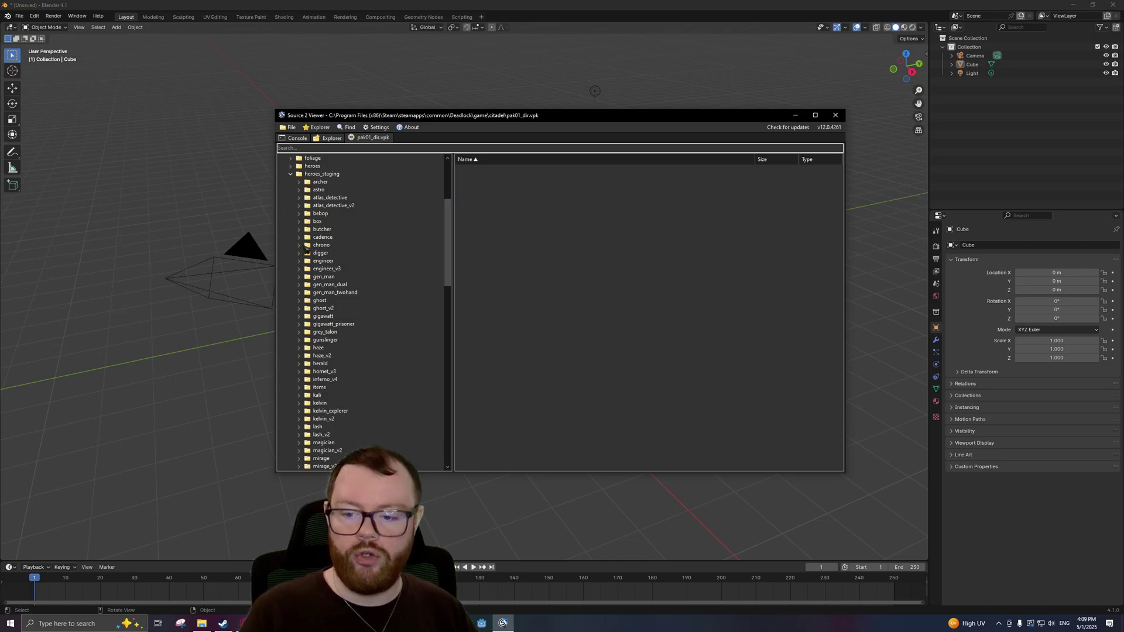
# - Browse the chrono and engineer hero folders
pyautogui.click(322, 246)
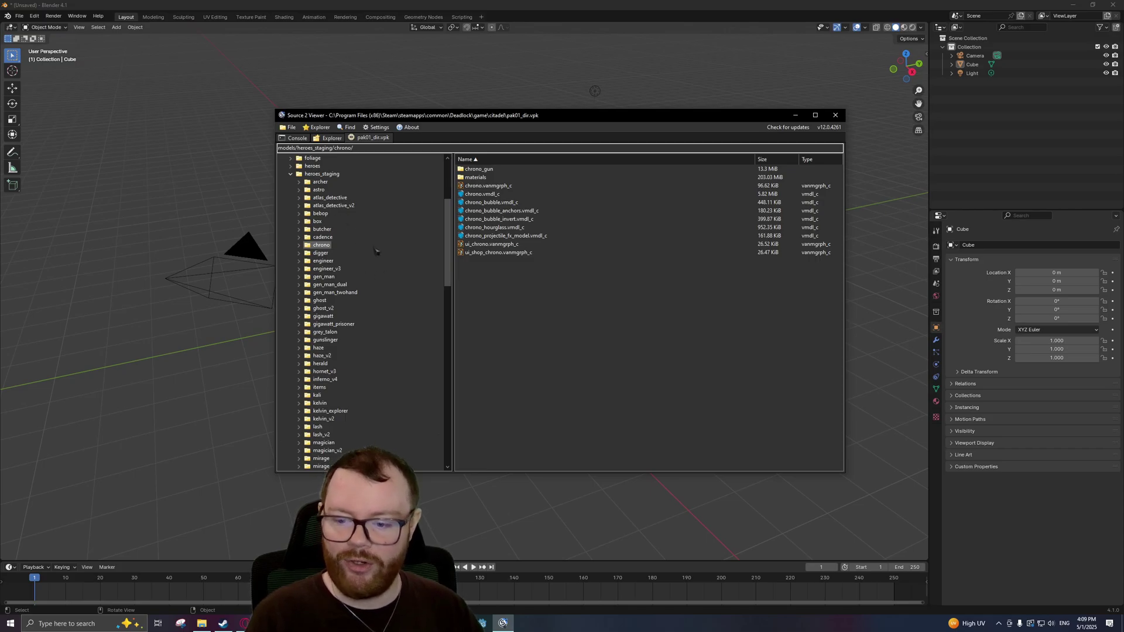
pyautogui.scroll(-1, 378, 281)
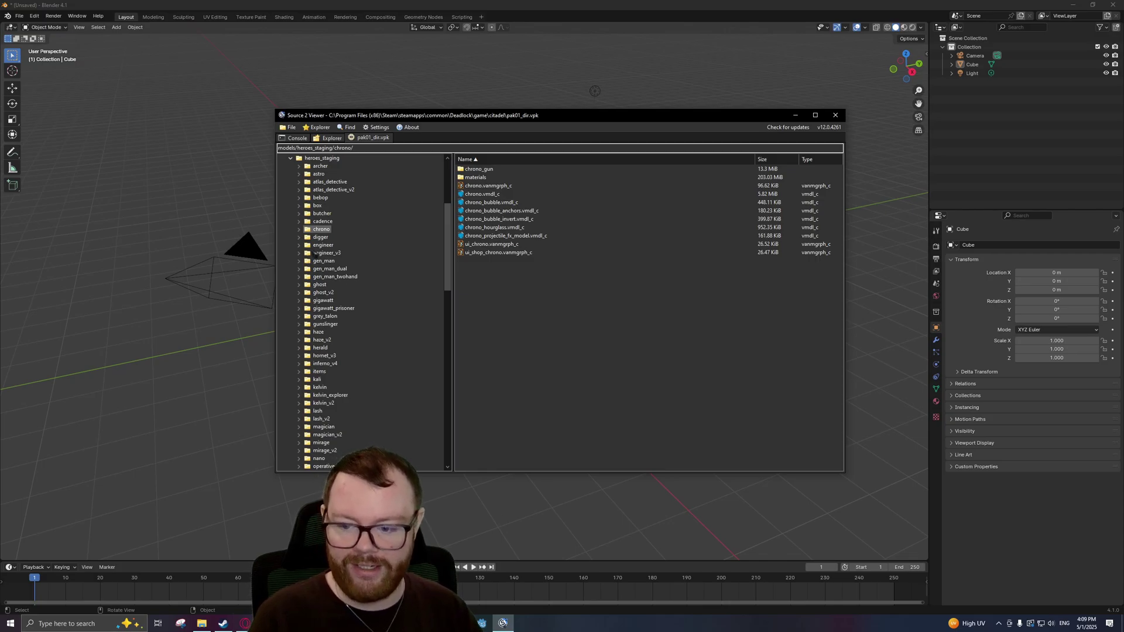
pyautogui.click(322, 247)
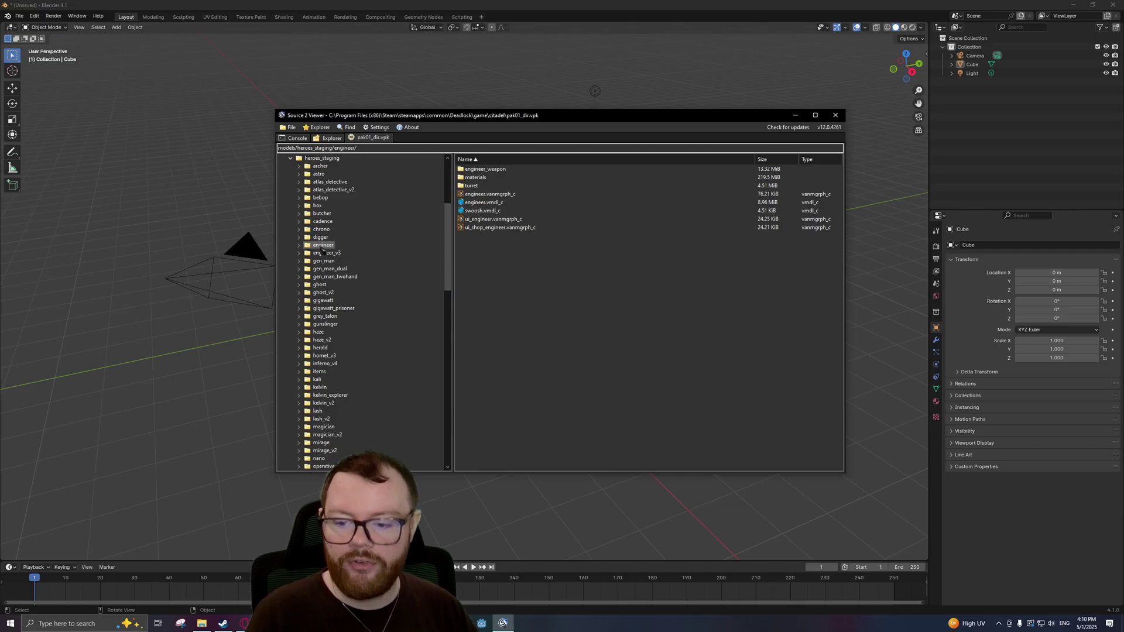
pyautogui.scroll(2, 371, 271)
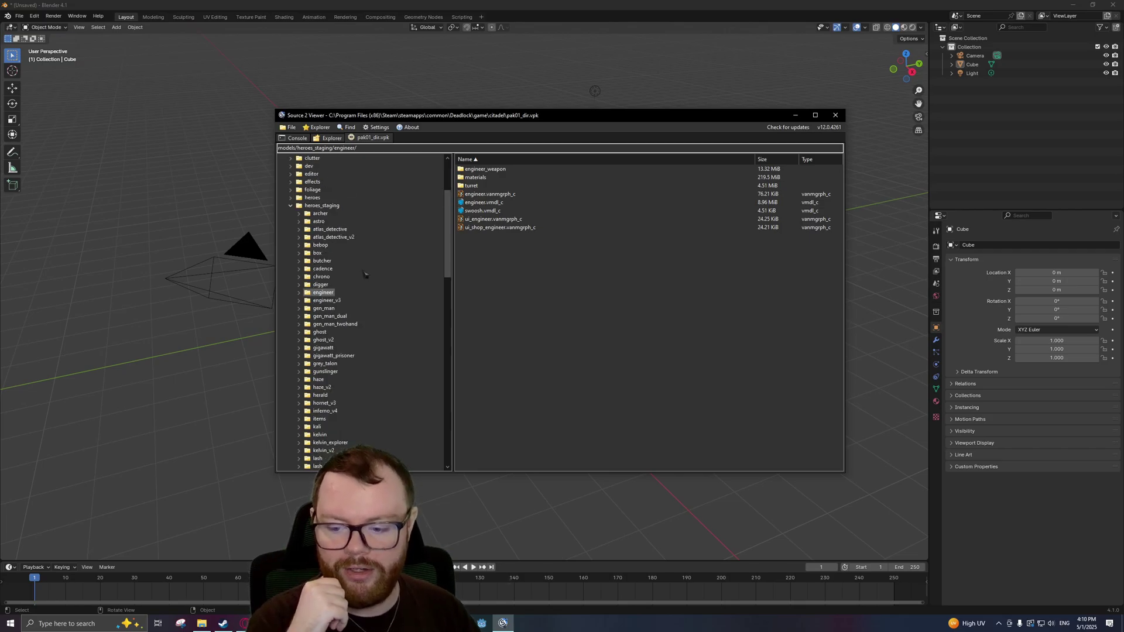
pyautogui.scroll(-1, 361, 295)
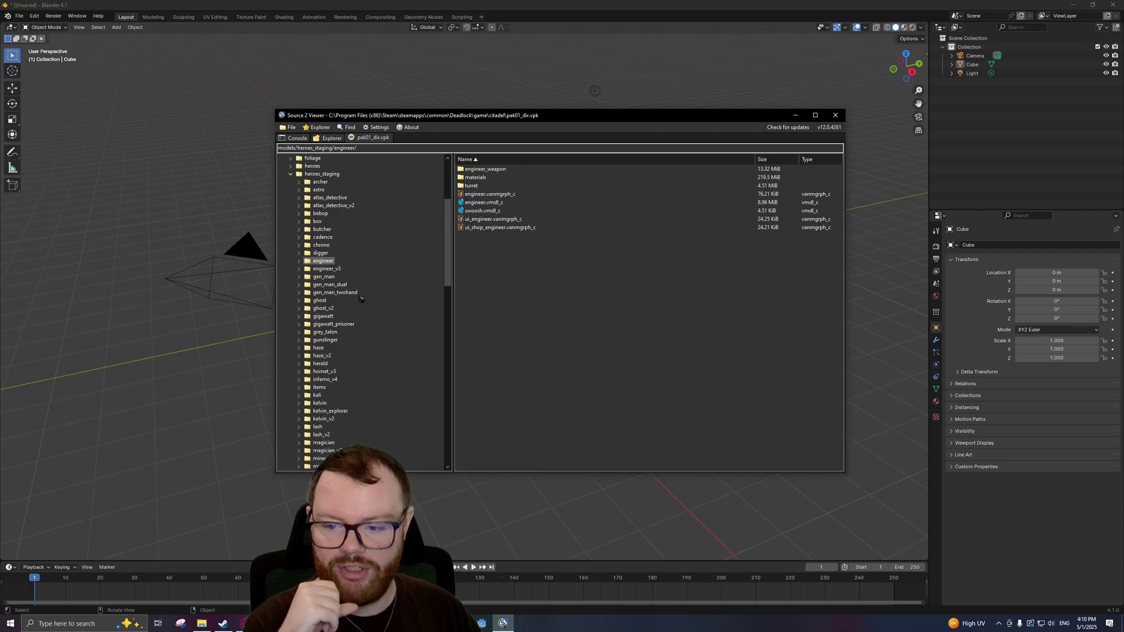
pyautogui.scroll(-2, 360, 298)
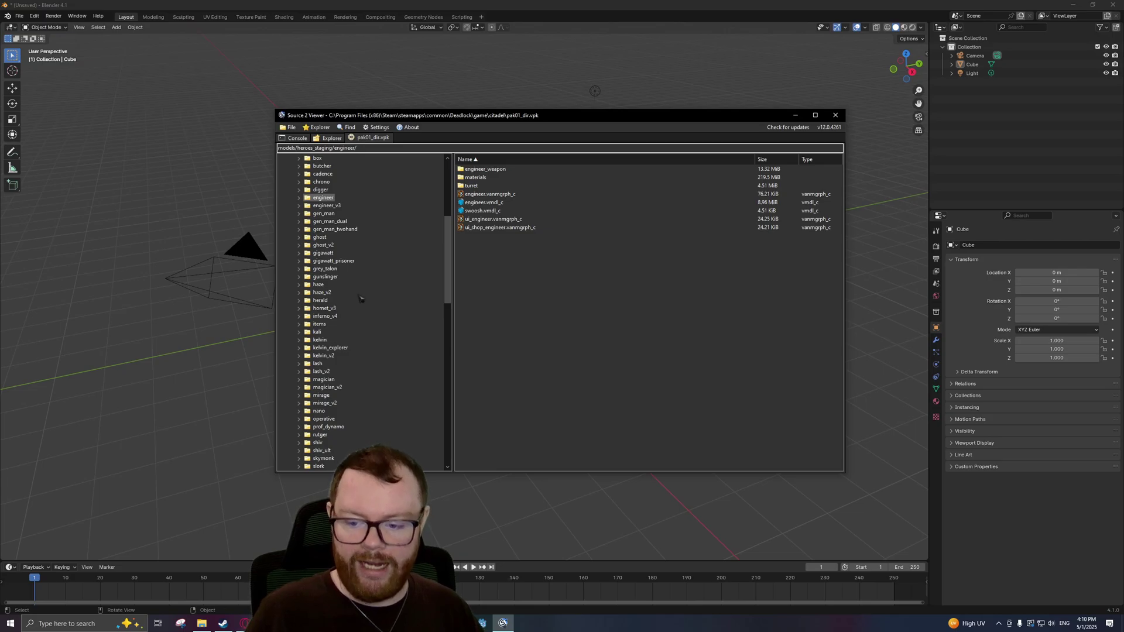
pyautogui.scroll(-1, 361, 297)
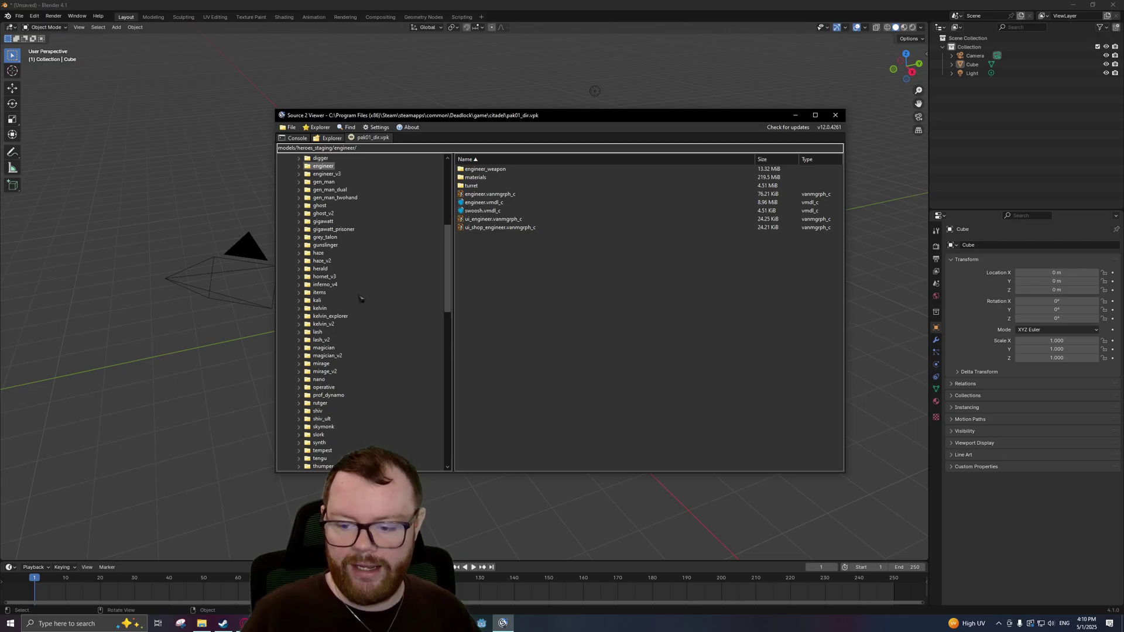
pyautogui.scroll(-1, 361, 298)
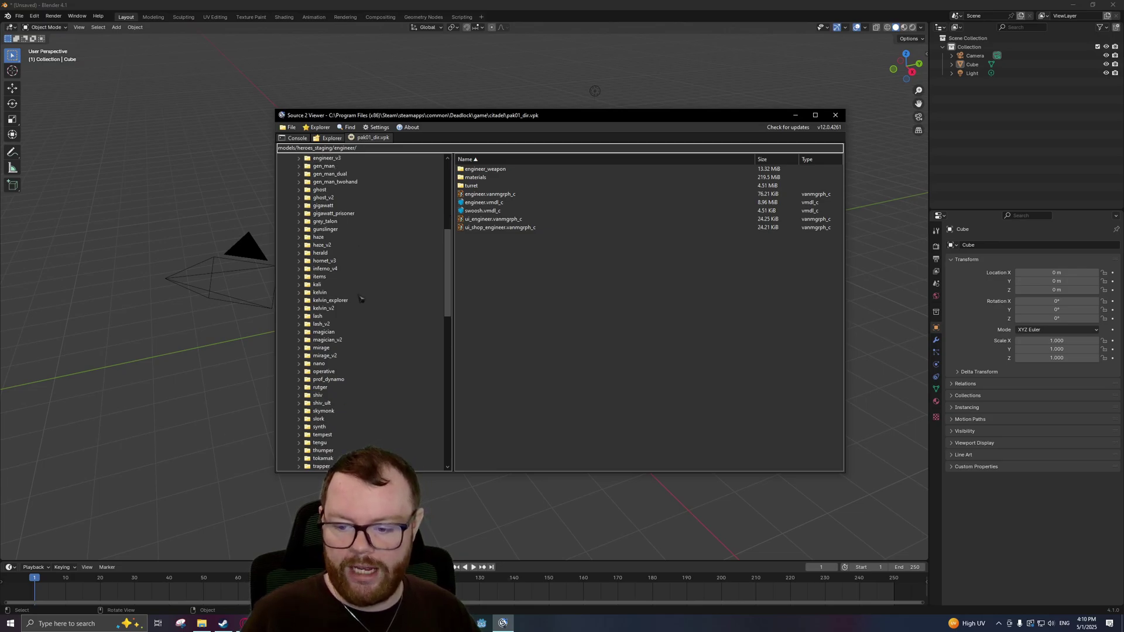
# - Expand the lash and lash_v2 folders and select lash.vmdl_c
pyautogui.click(299, 317)
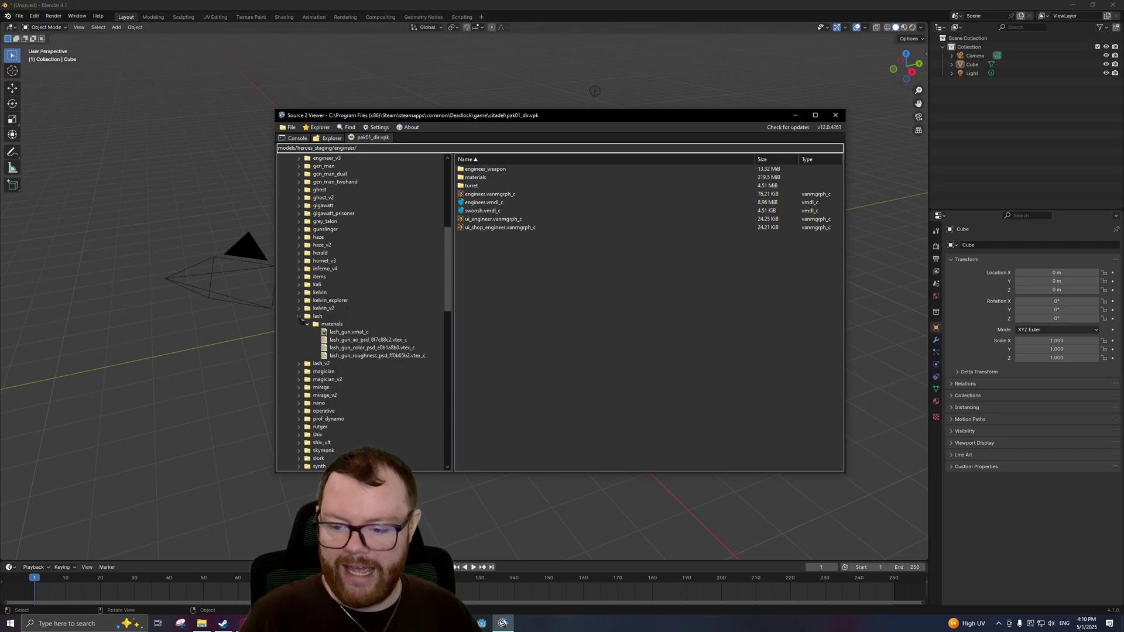
pyautogui.scroll(-1, 364, 298)
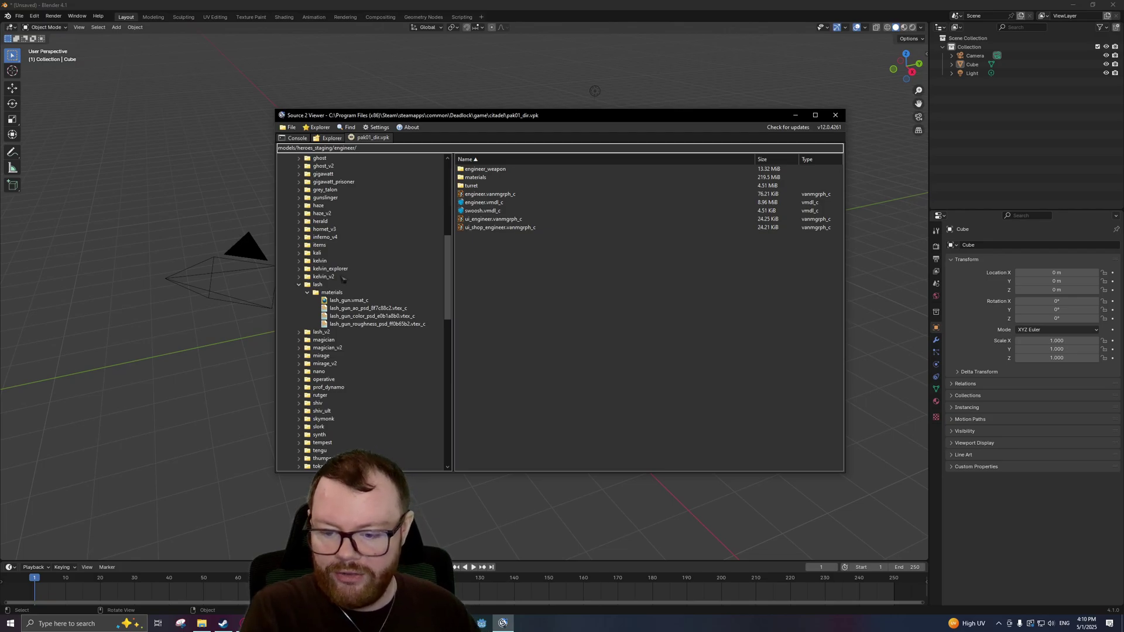
pyautogui.click(299, 285)
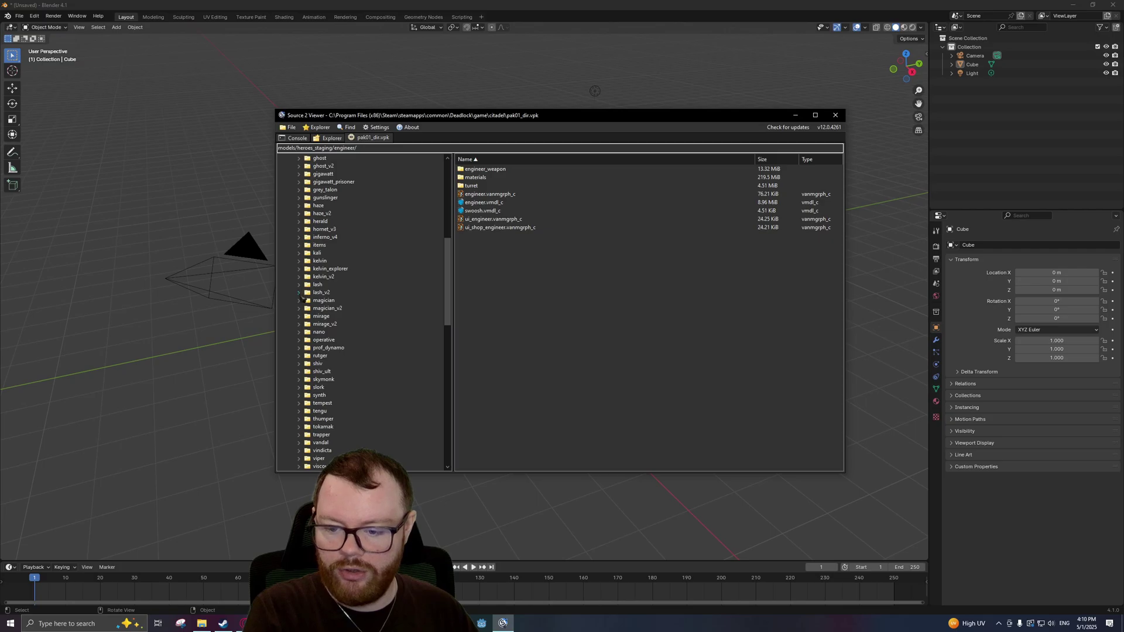
pyautogui.click(300, 292)
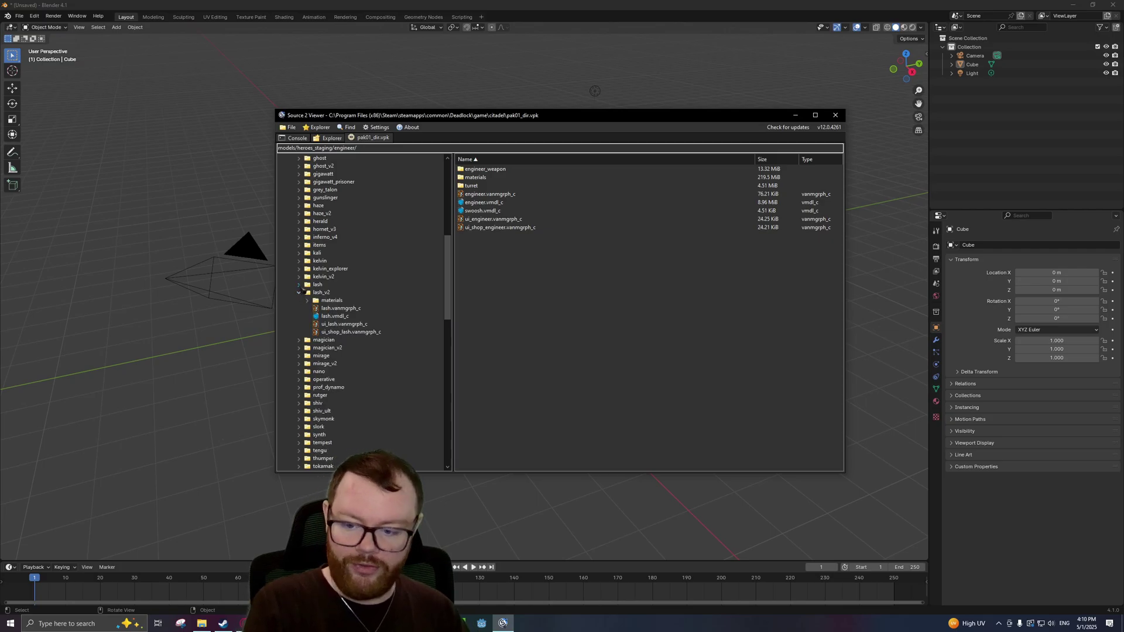
pyautogui.click(299, 285)
pyautogui.click(299, 285)
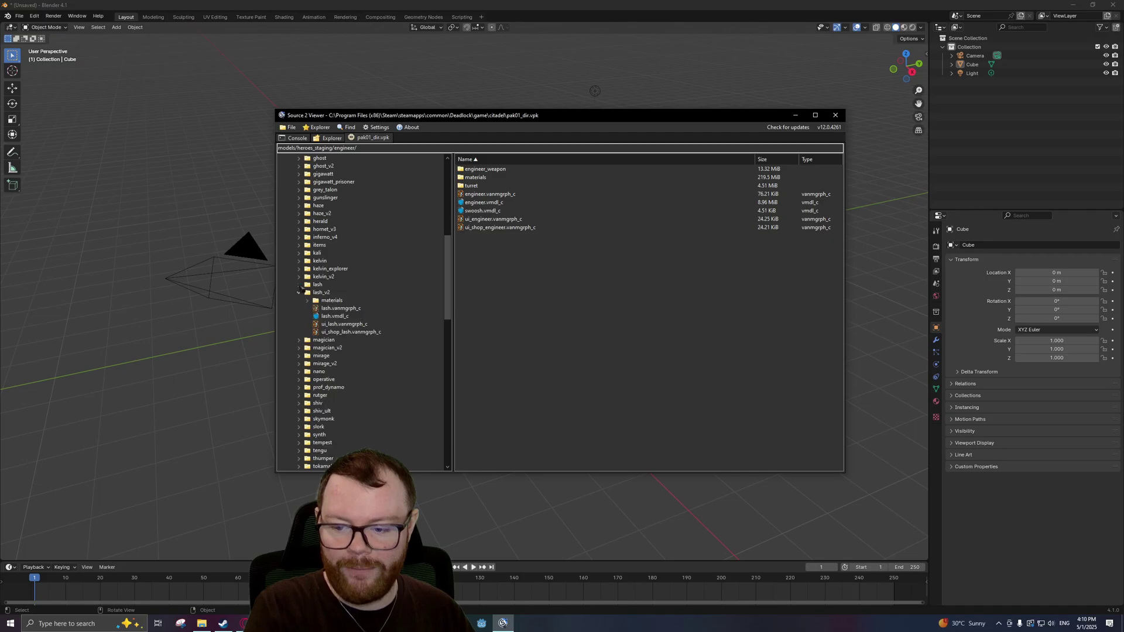
pyautogui.click(343, 319)
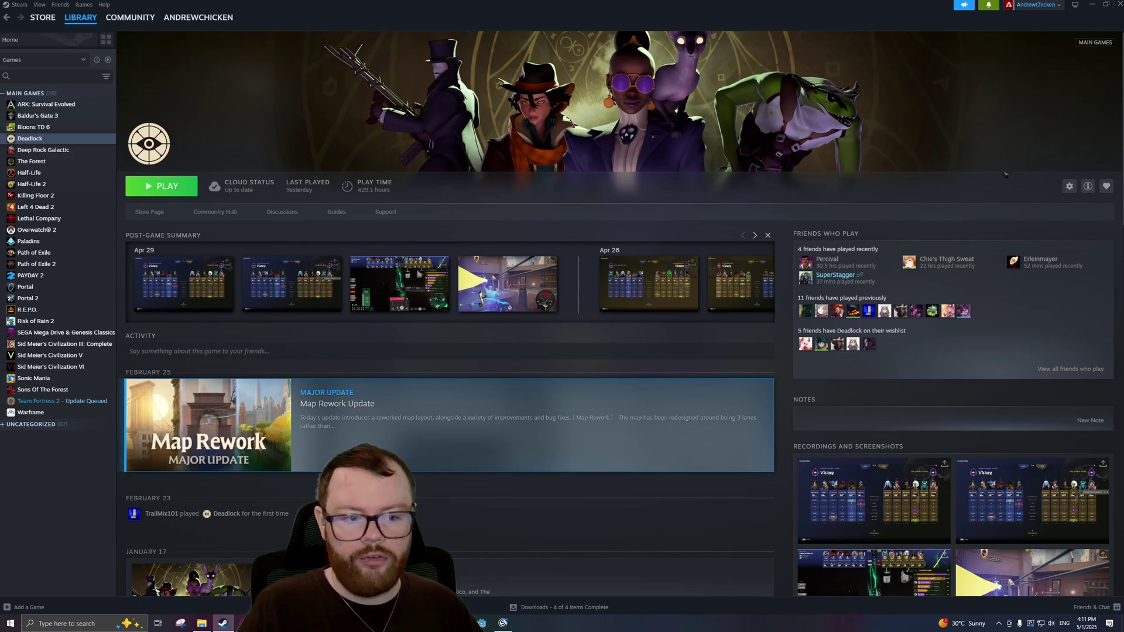
# - Open Deadlock's local install folder through Manage > Browse local files
pyautogui.click(1070, 187)
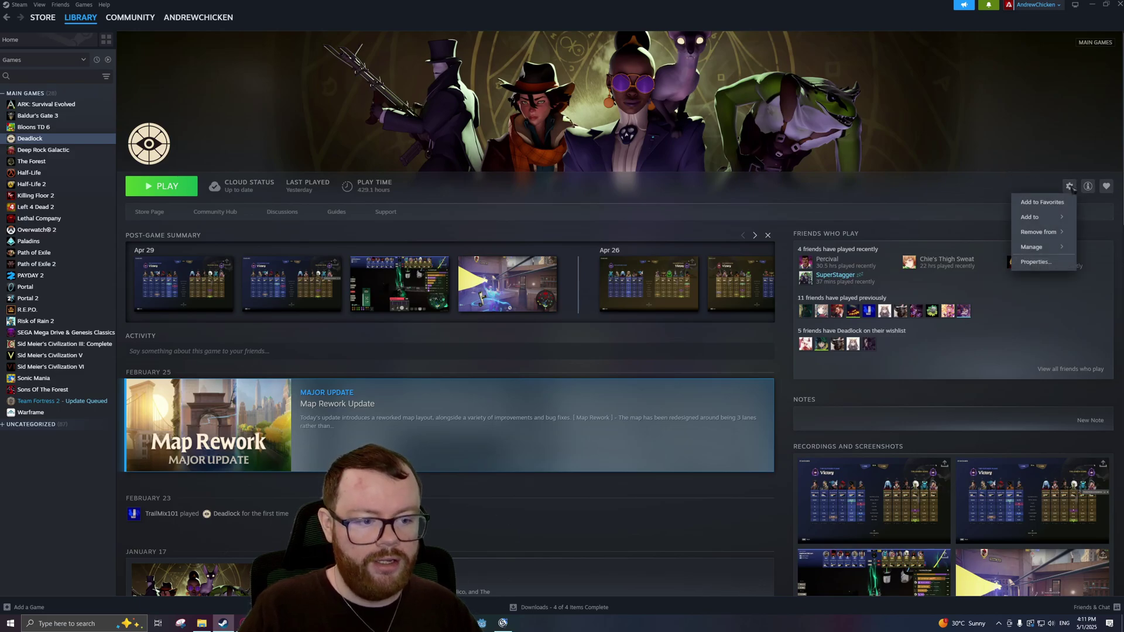
pyautogui.moveTo(1059, 249)
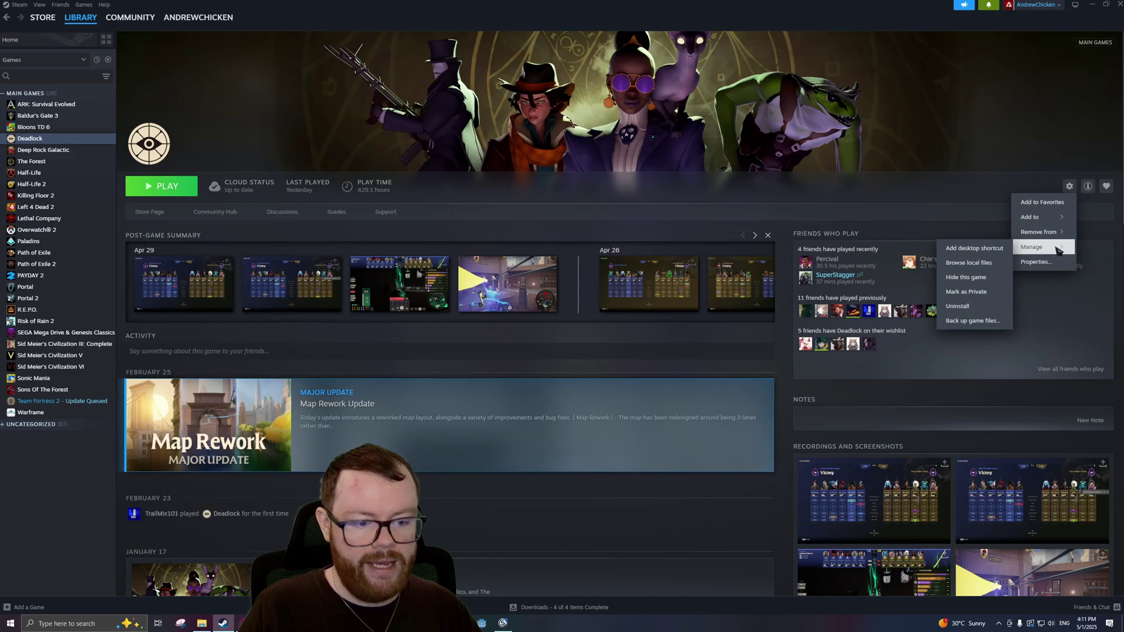
pyautogui.click(996, 264)
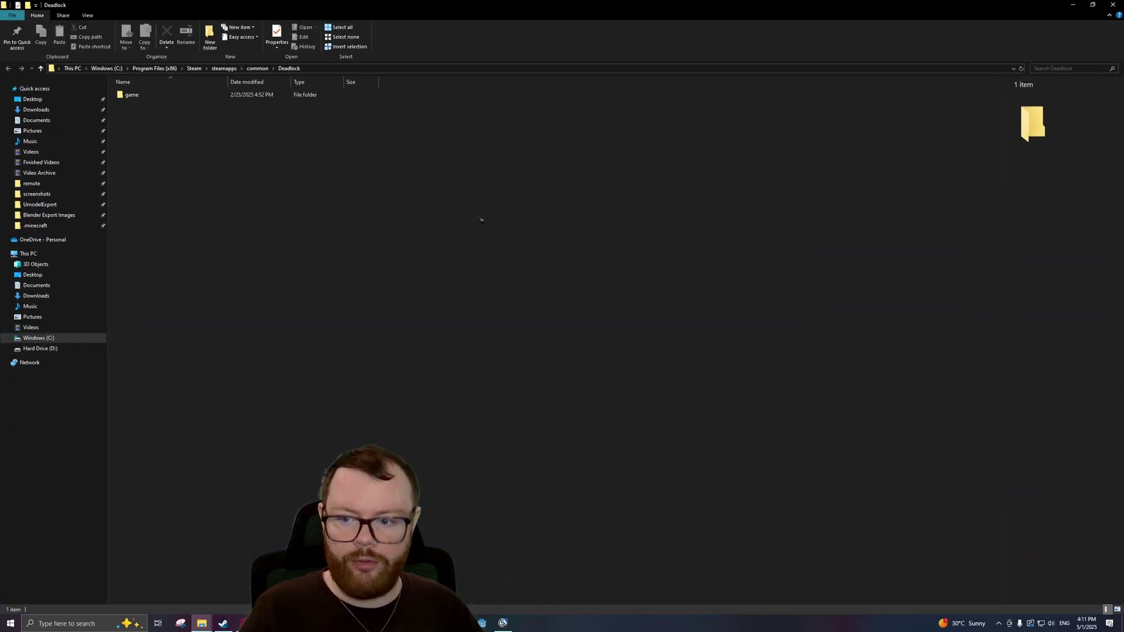
# - Navigate into Deadlock's game\citadel\models folder to view its .vmdl_c files
pyautogui.doubleClick(225, 96)
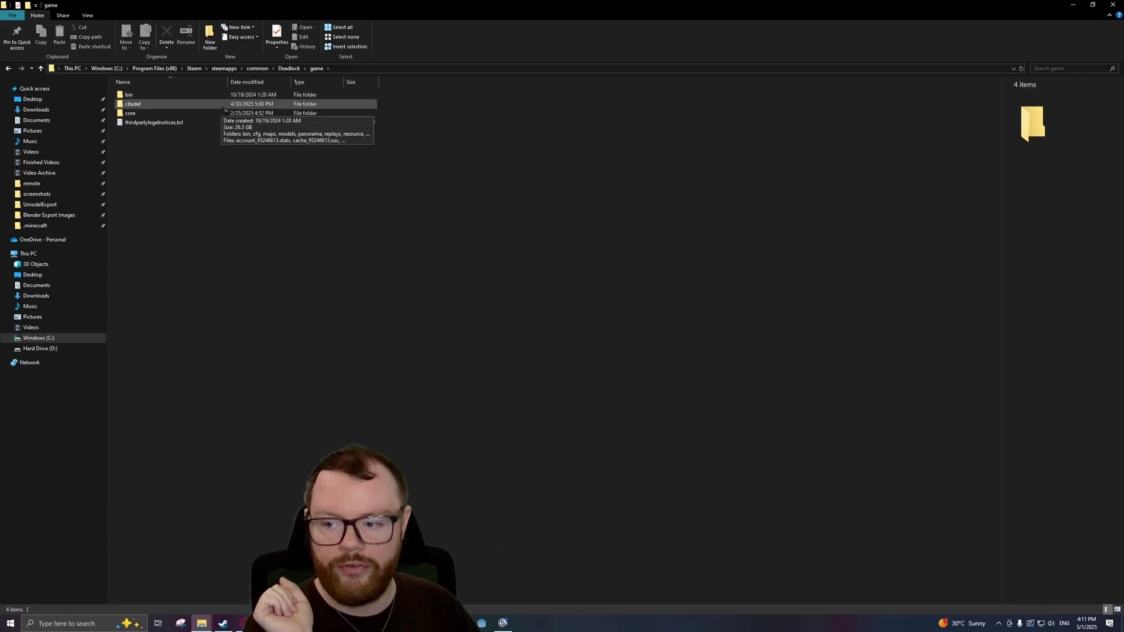
pyautogui.doubleClick(224, 105)
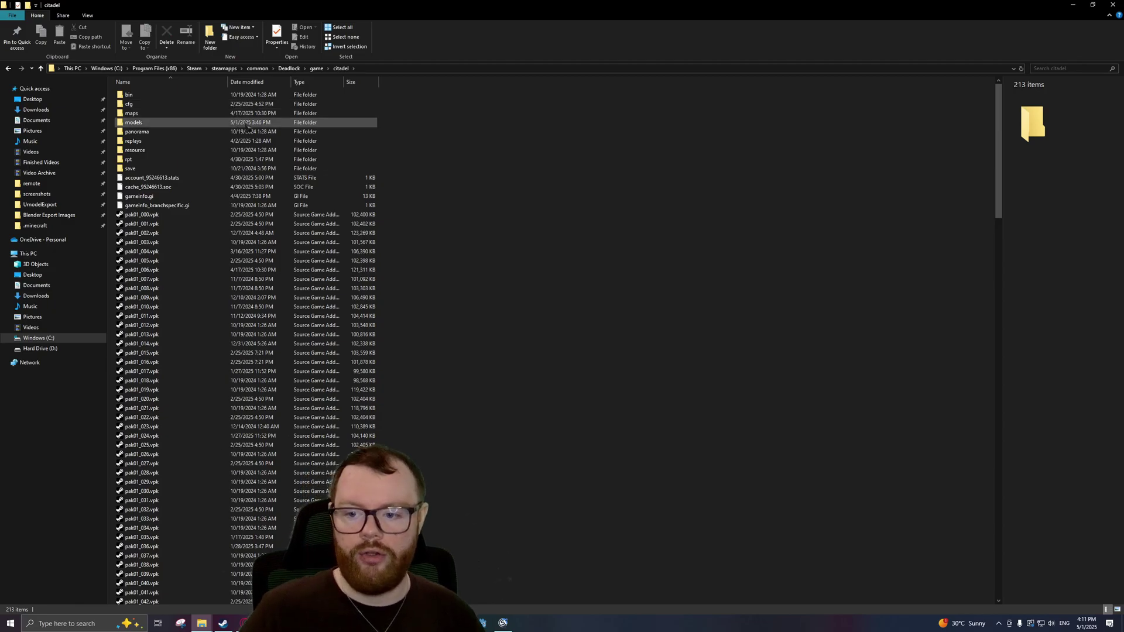
pyautogui.click(248, 123)
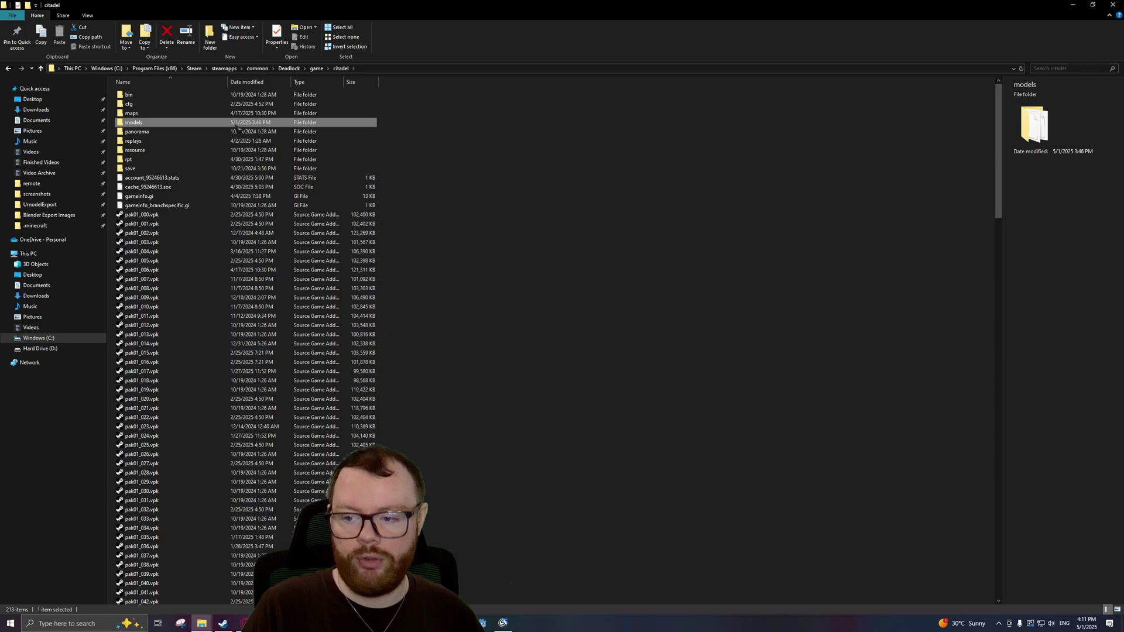
pyautogui.doubleClick(154, 124)
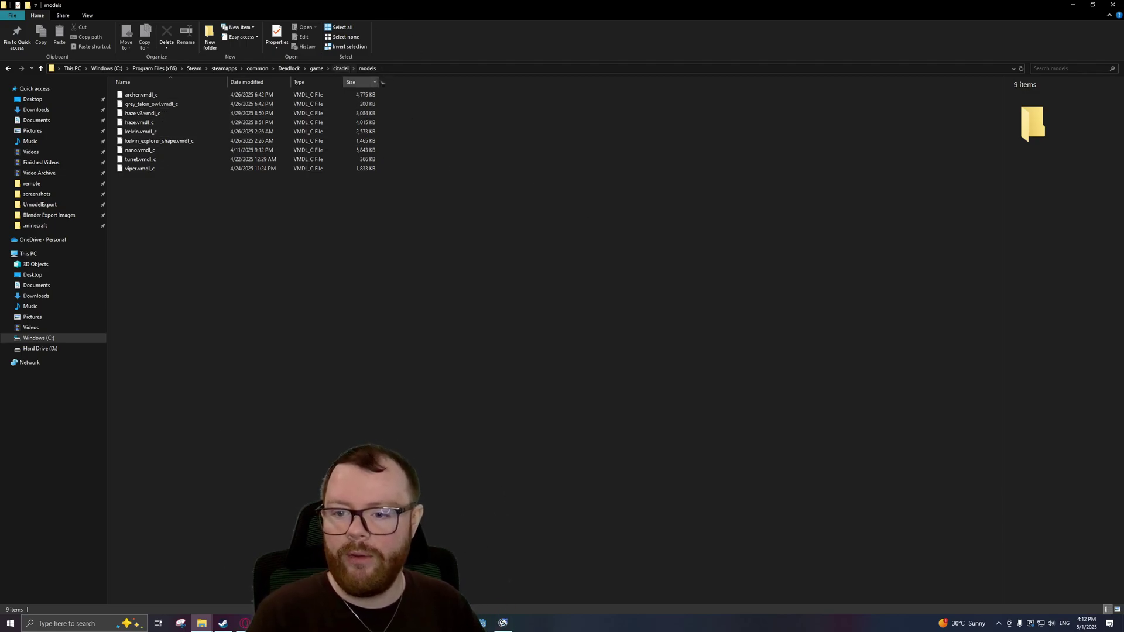
# - Pin the citadel models folder to Quick access and open it from the sidebar
pyautogui.hotkey('alt', 'Up')
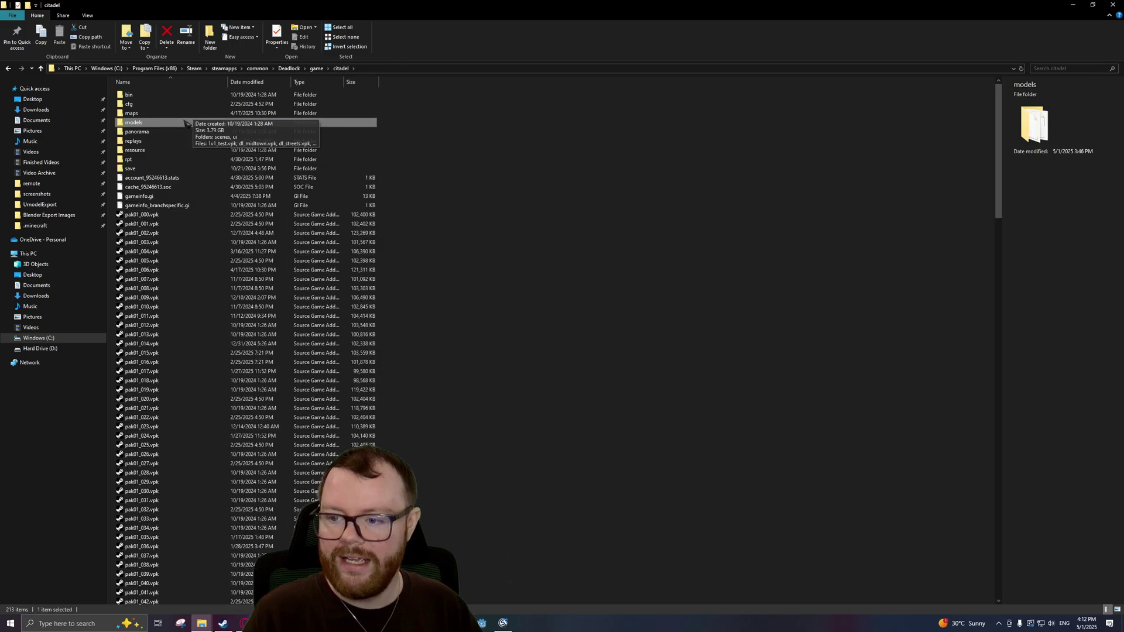
pyautogui.rightClick(182, 124)
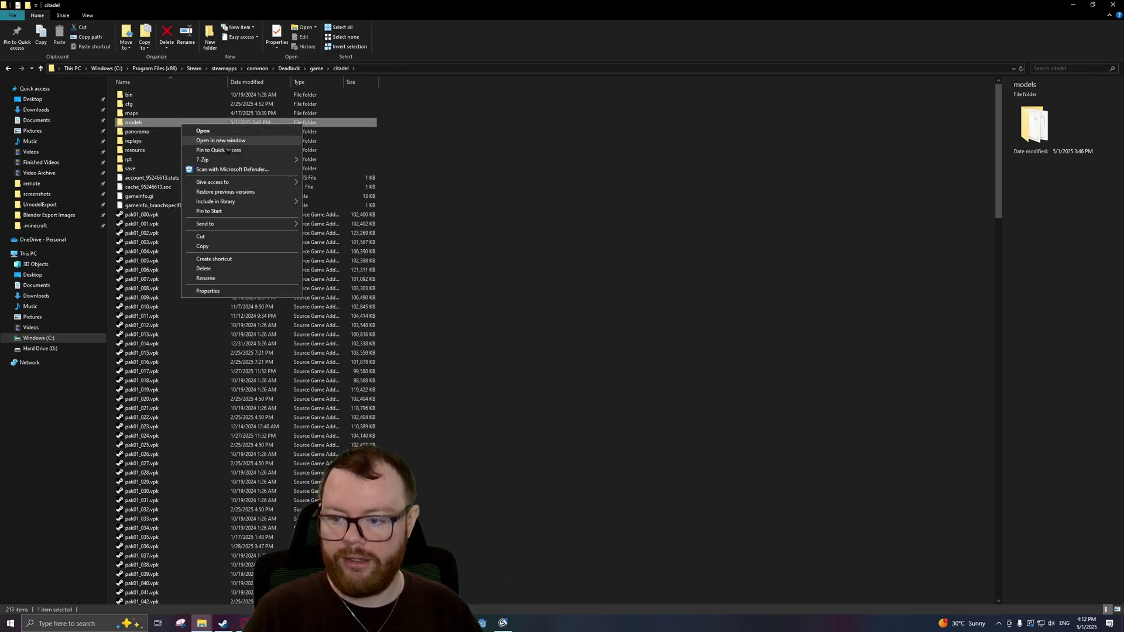
pyautogui.click(211, 150)
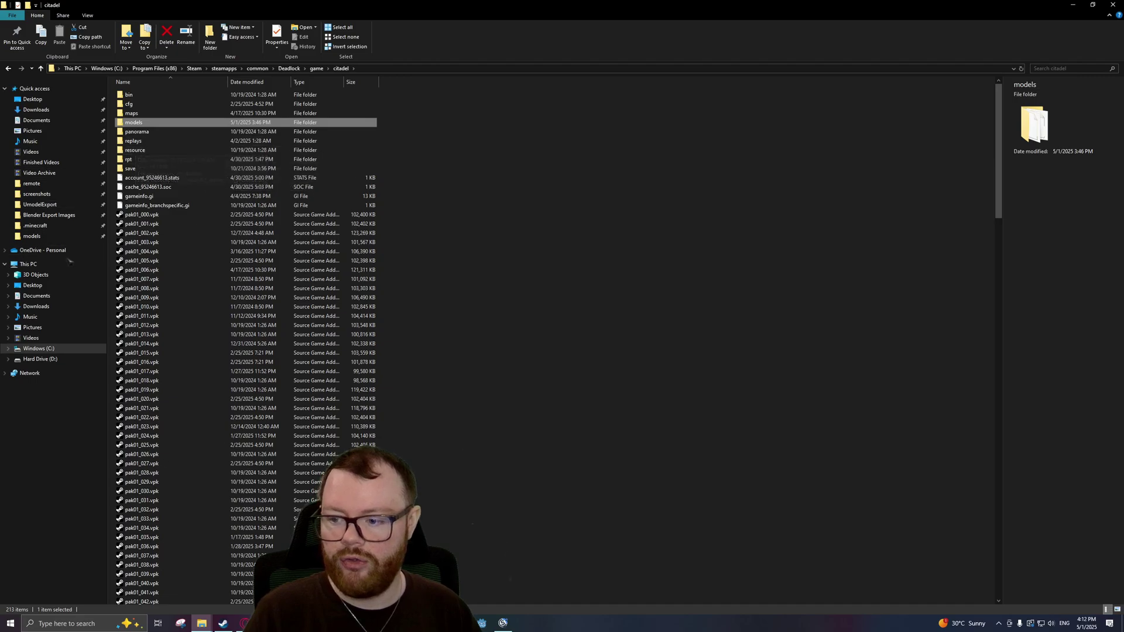
pyautogui.click(32, 236)
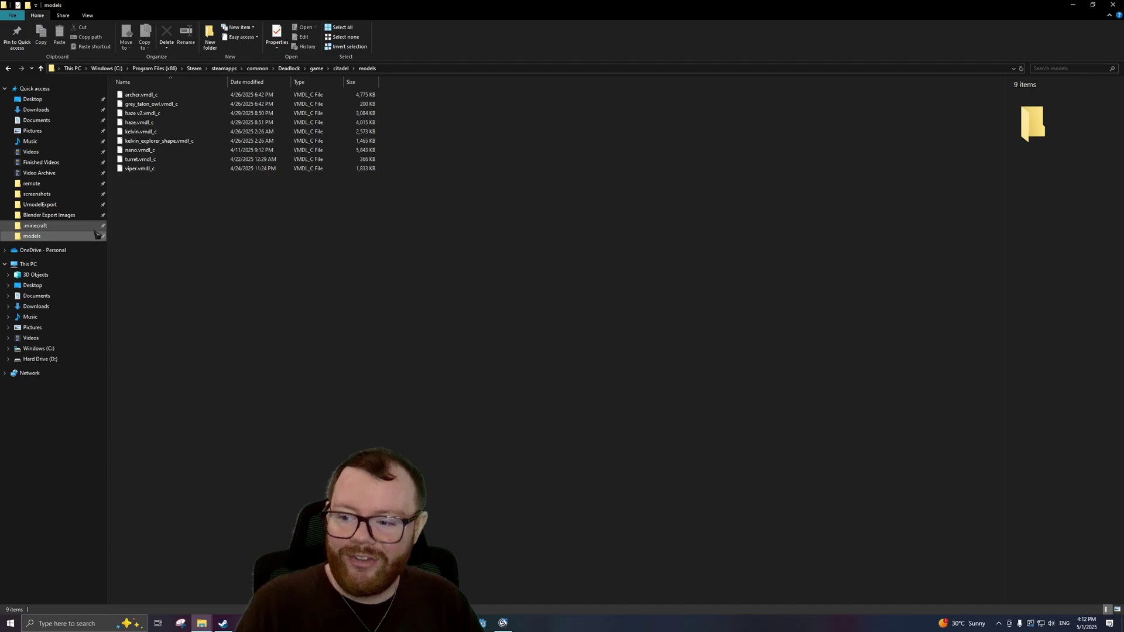
# - Export lash.vmdl_c as is into the citadel models folder and select the new file
pyautogui.hotkey('alt', 'Tab')
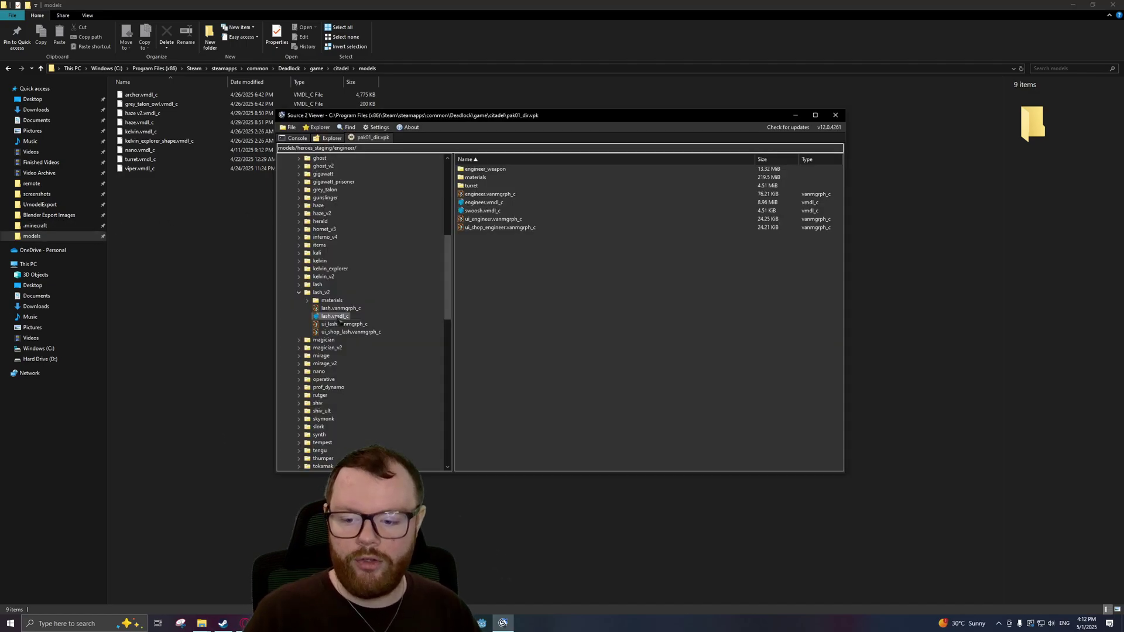
pyautogui.rightClick(339, 317)
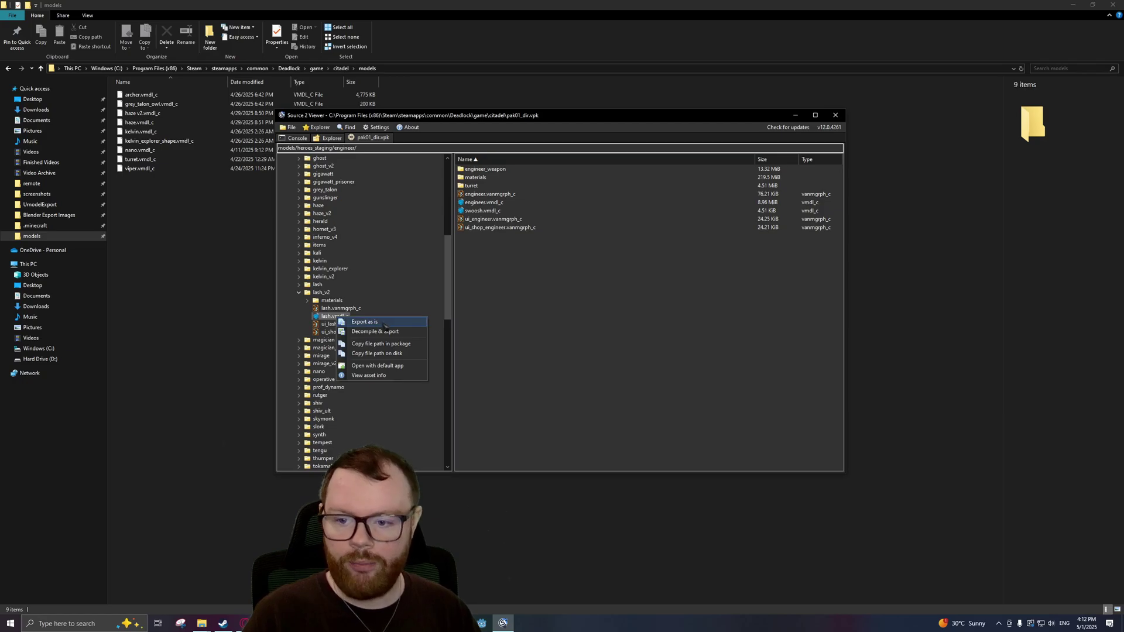
pyautogui.click(384, 324)
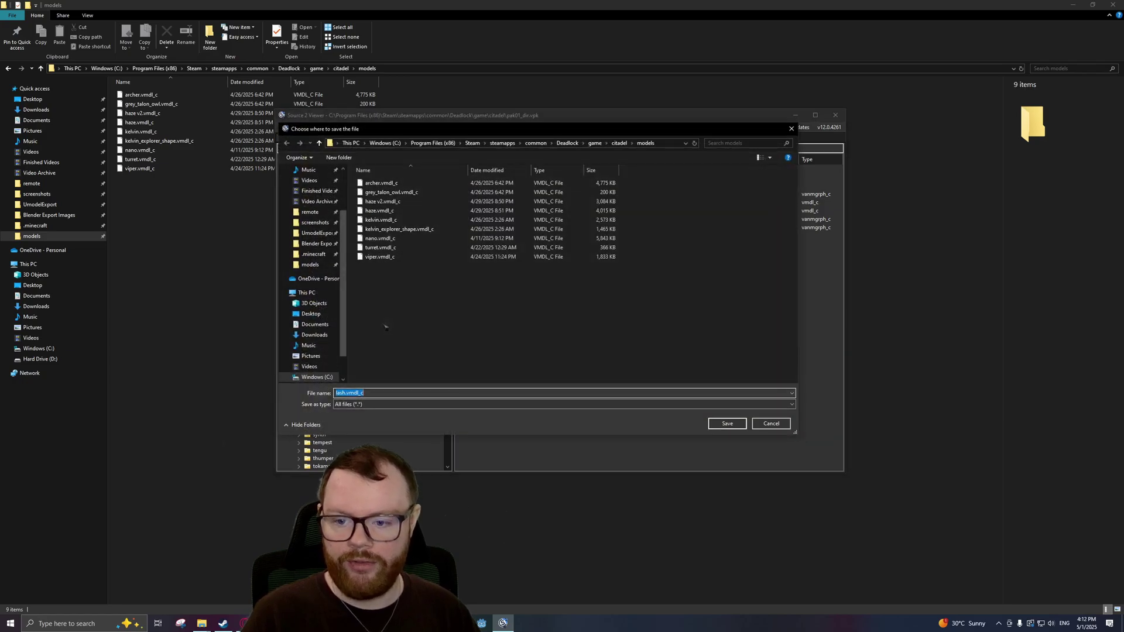
pyautogui.click(728, 423)
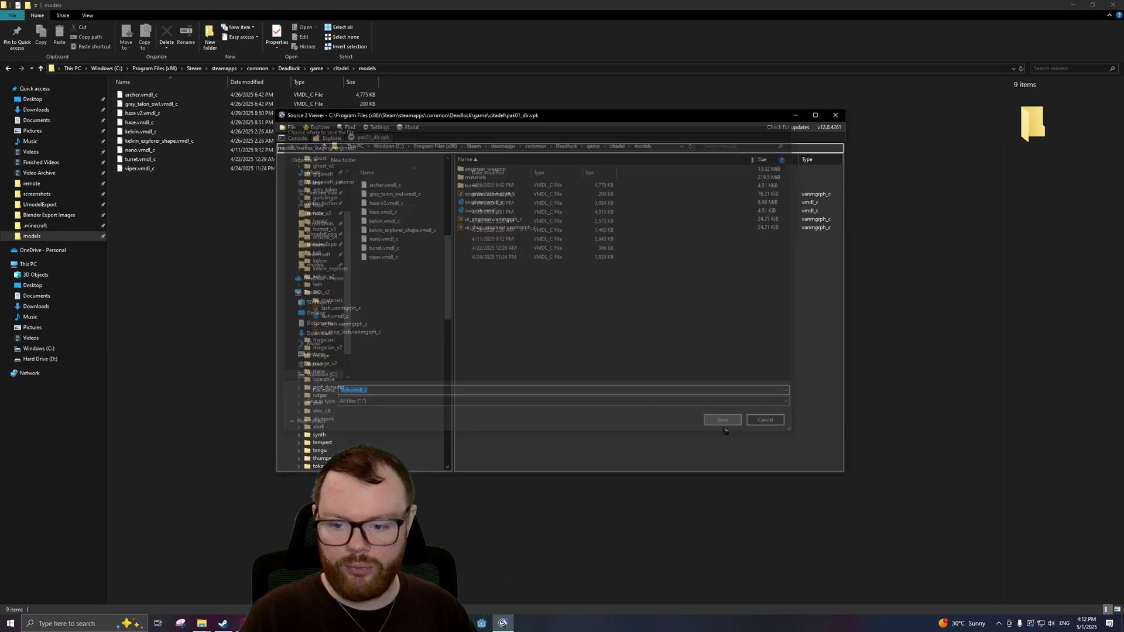
pyautogui.click(609, 494)
pyautogui.click(158, 151)
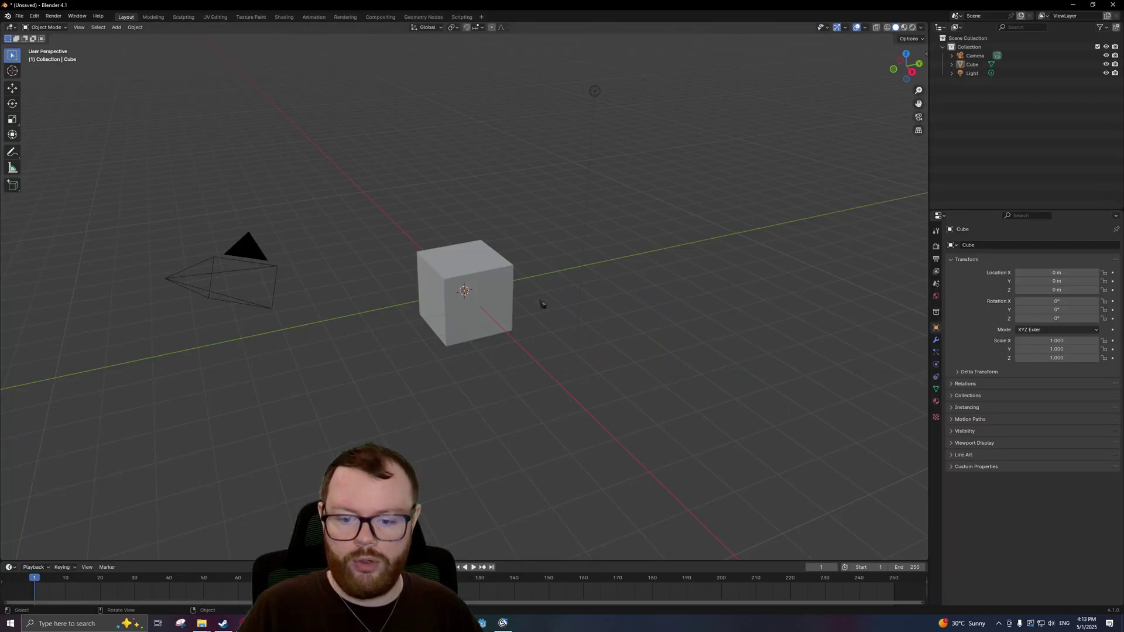
# - Delete the default cube and open the Source2 model (.vmdl_c) import browser
pyautogui.click(971, 66)
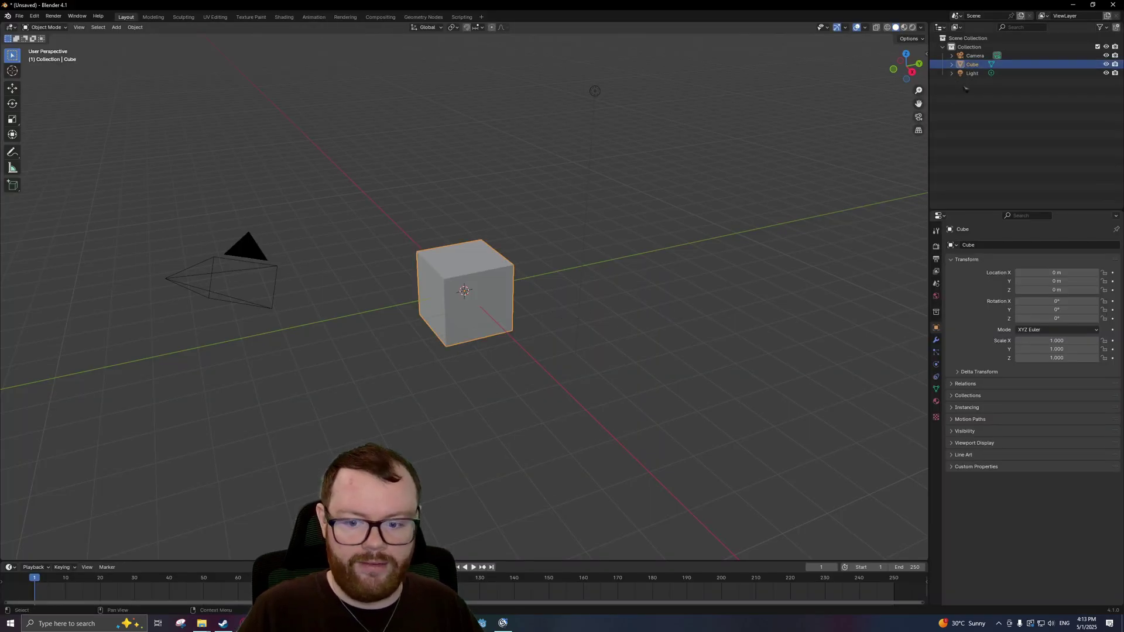
pyautogui.press('Delete')
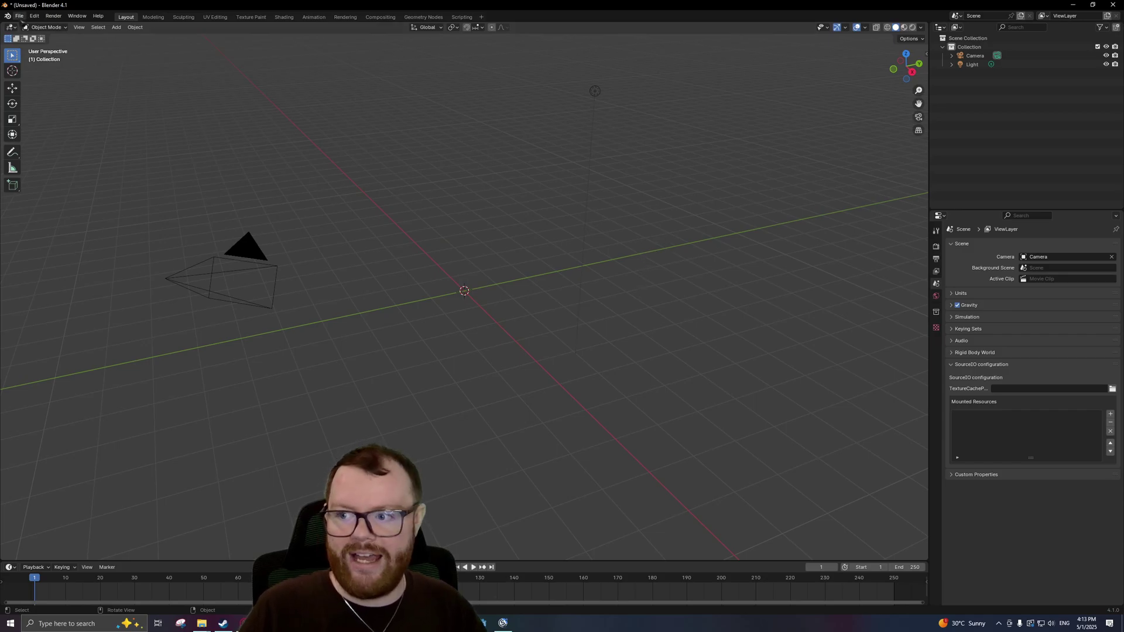
pyautogui.click(22, 16)
pyautogui.moveTo(41, 144)
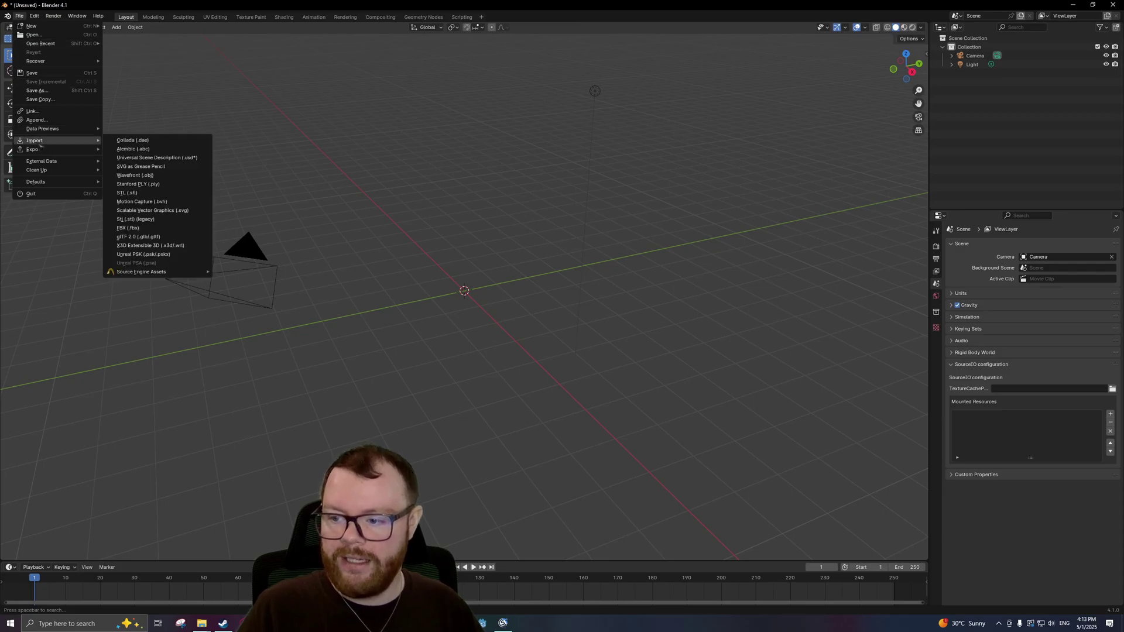
pyautogui.moveTo(164, 273)
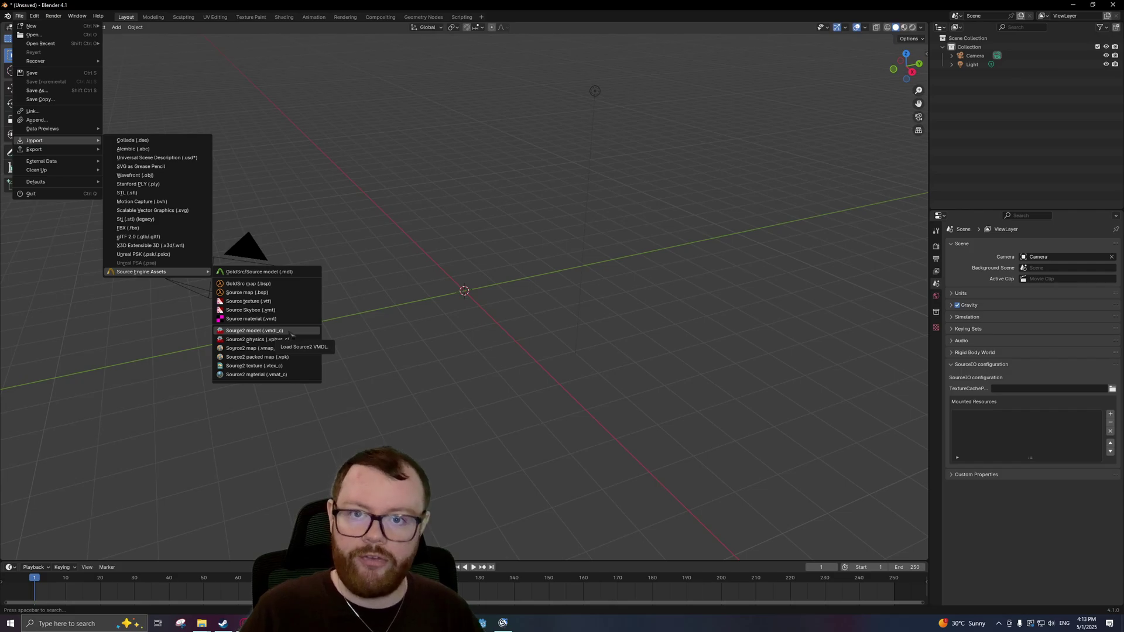
pyautogui.press('Up')
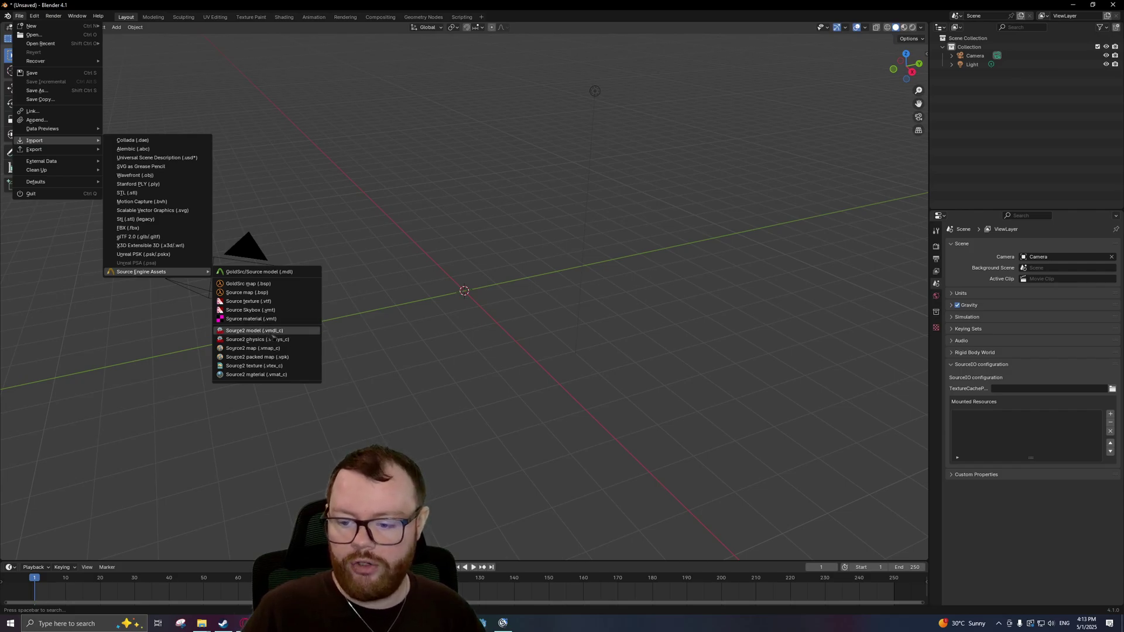
pyautogui.click(272, 331)
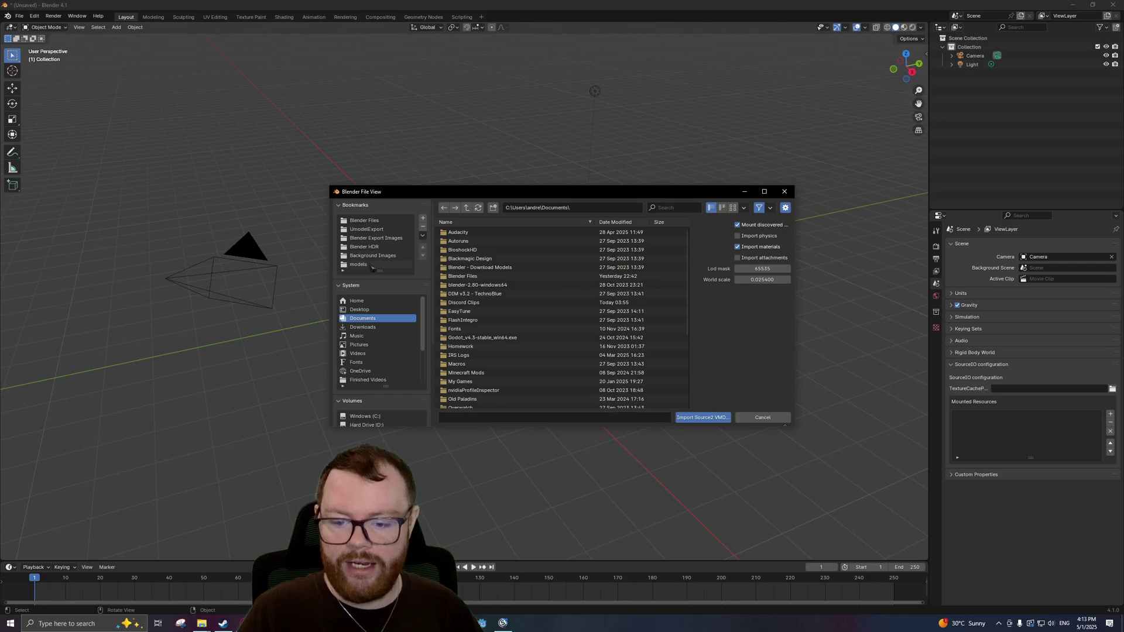
# - Import lash.vmdl_c from the citadel models bookmark folder
pyautogui.click(371, 265)
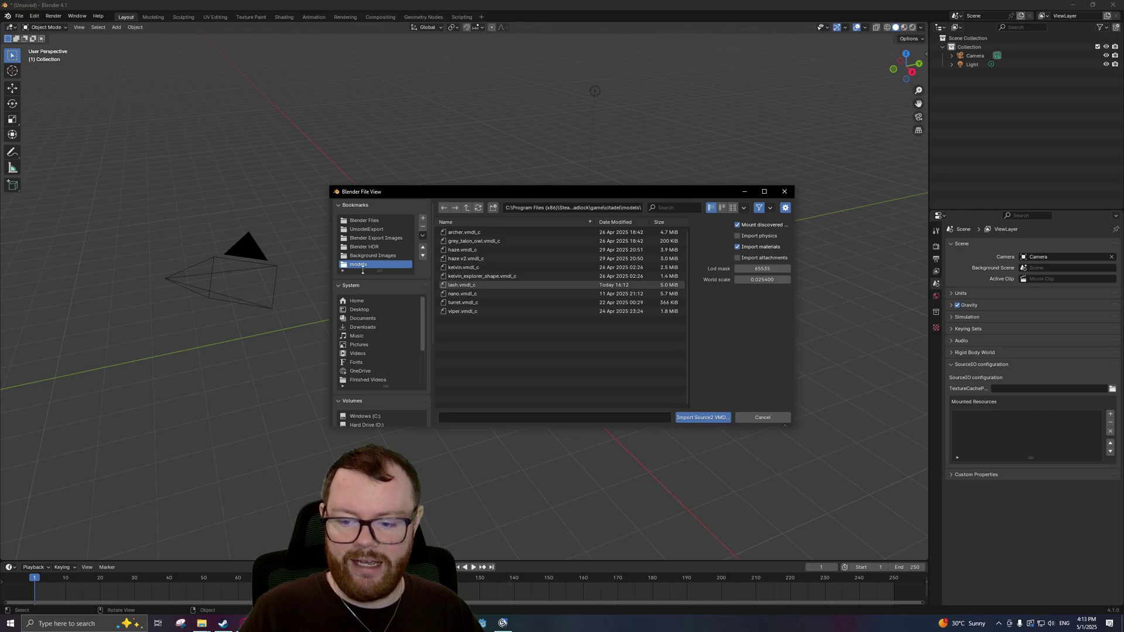
pyautogui.click(507, 285)
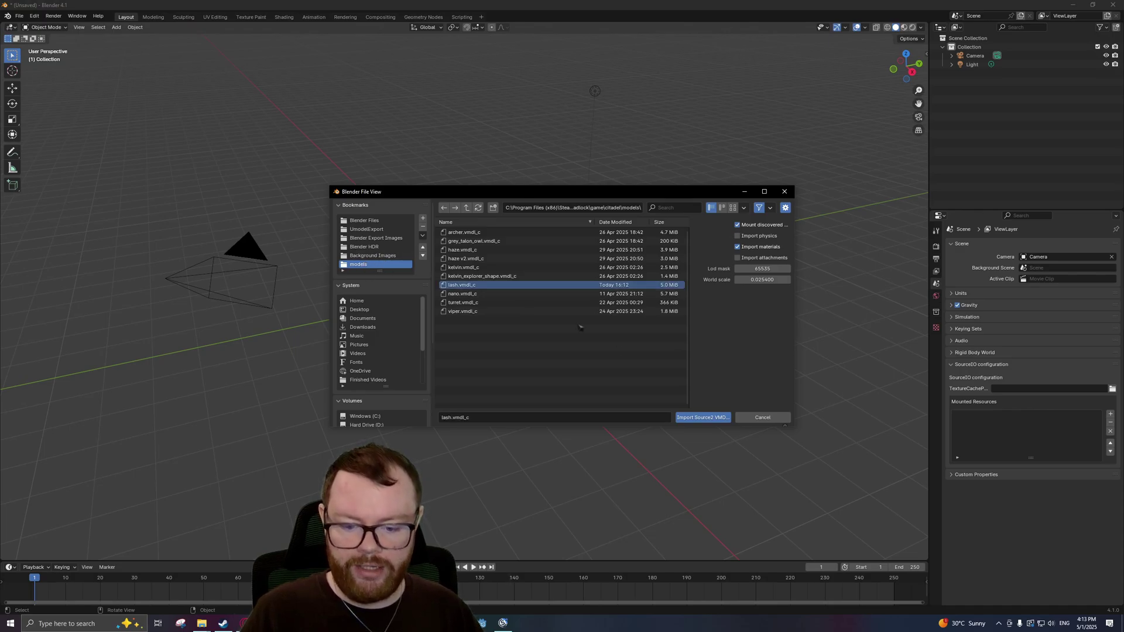
pyautogui.click(700, 418)
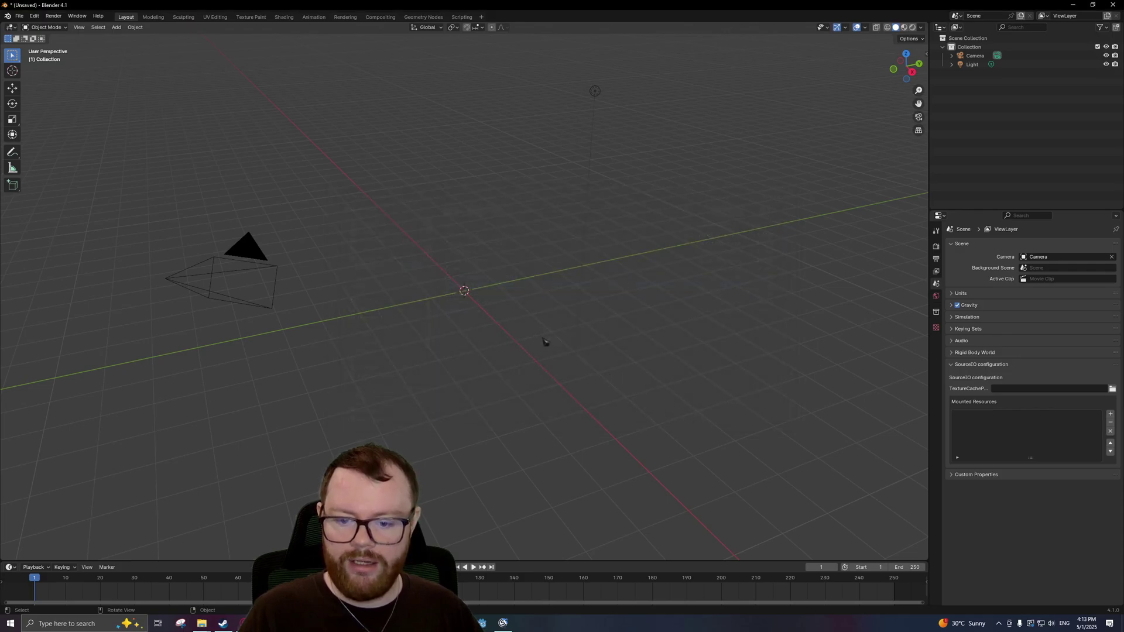
# - Frame the imported Lash model and switch the viewport to Rendered shading
pyautogui.moveTo(690, 389); pyautogui.dragTo(535, 293, button='middle')
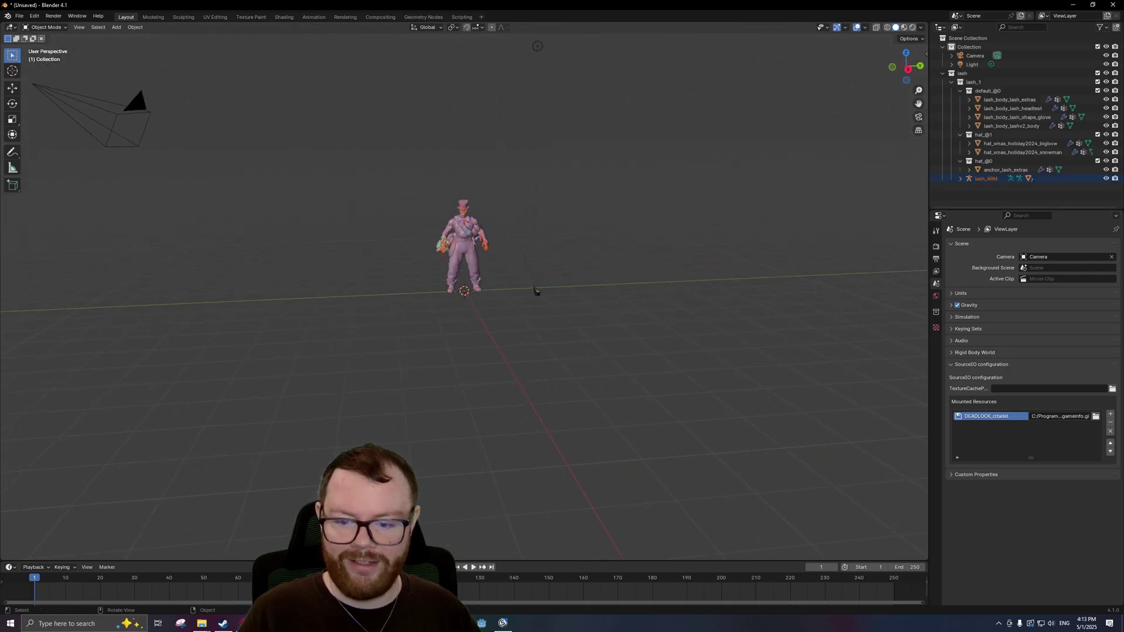
pyautogui.scroll(3, 529, 285)
pyautogui.scroll(6, 529, 286)
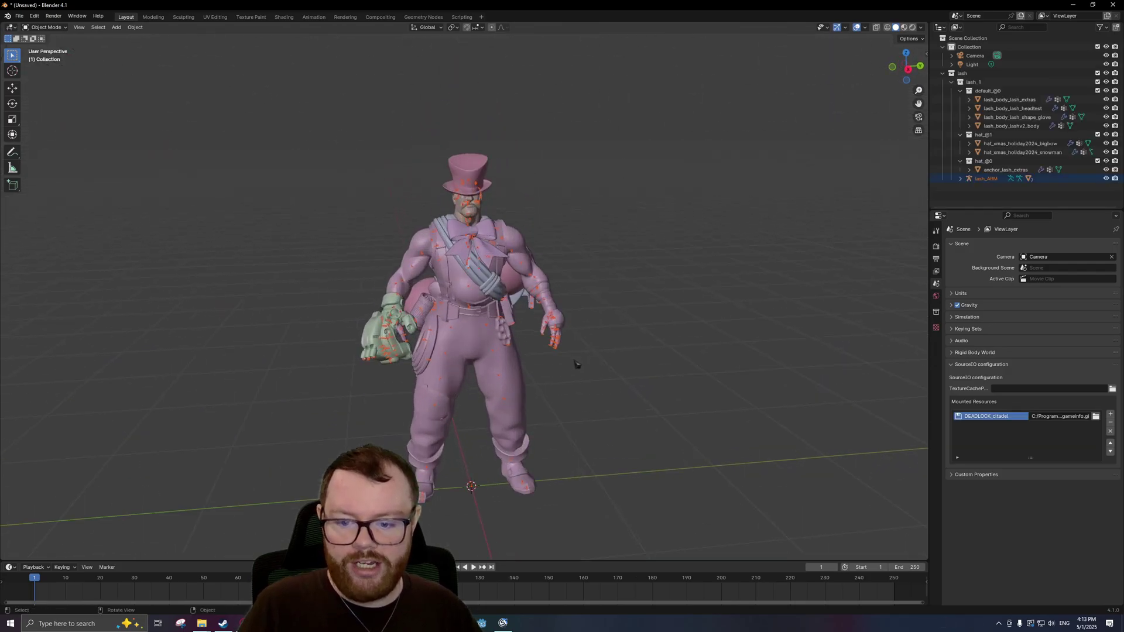
pyautogui.moveTo(652, 380)
pyautogui.mouseDown(button='middle')
pyautogui.moveTo(645, 371)
pyautogui.moveTo(673, 326)
pyautogui.mouseUp(button='middle')
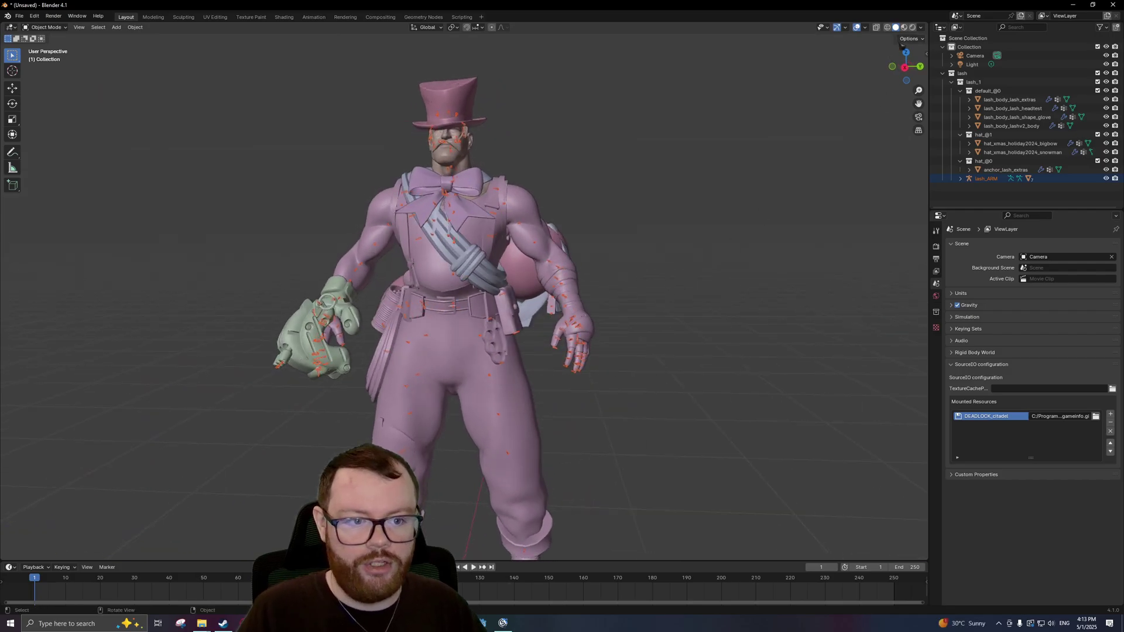
pyautogui.click(912, 27)
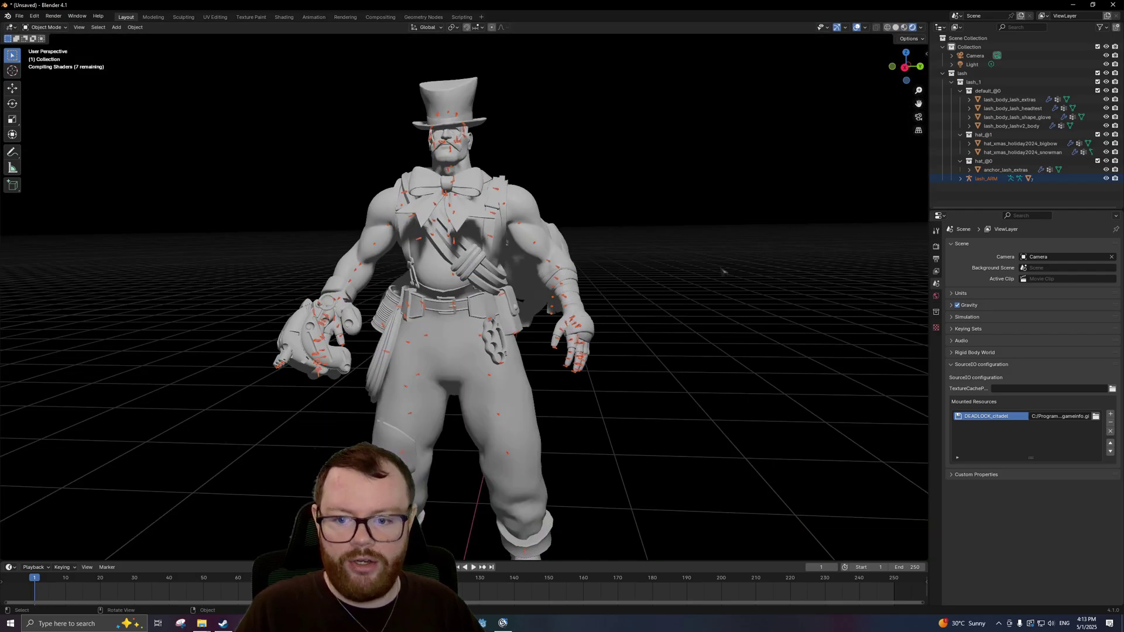
pyautogui.moveTo(747, 273); pyautogui.dragTo(783, 256, button='middle')
pyautogui.moveTo(737, 220); pyautogui.dragTo(577, 181, button='middle')
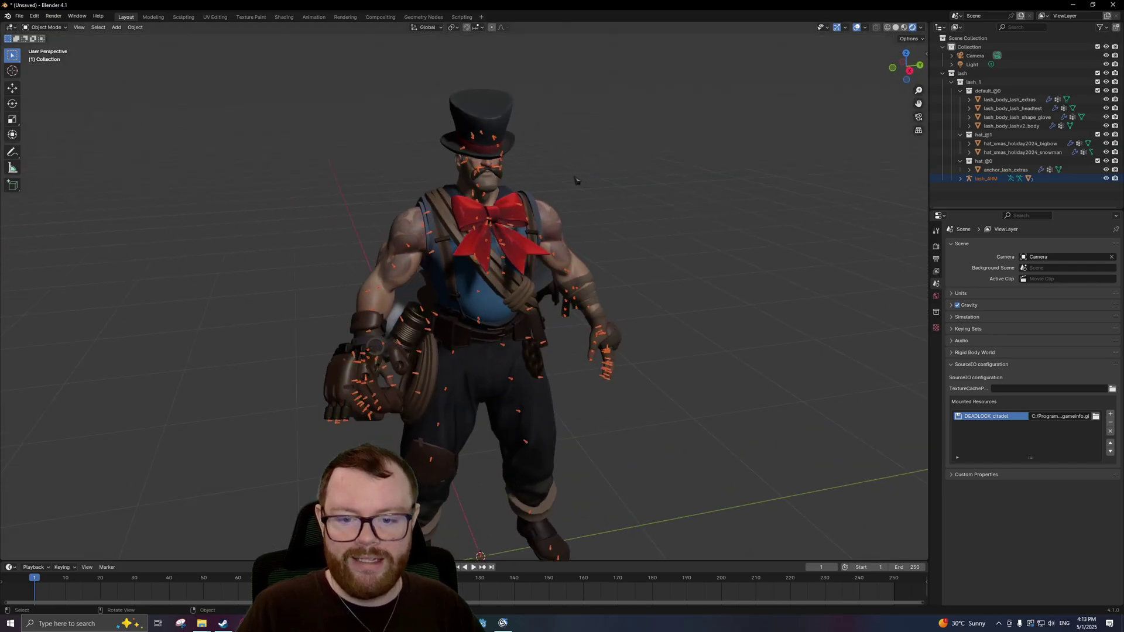
pyautogui.moveTo(644, 243); pyautogui.dragTo(591, 258, button='middle')
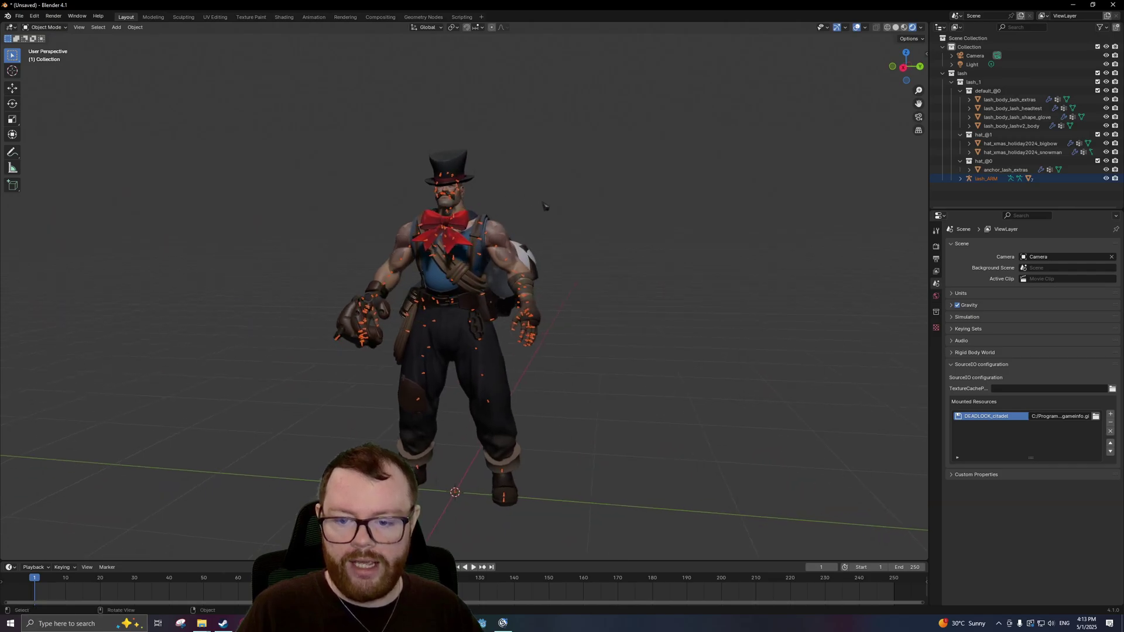
pyautogui.moveTo(546, 206); pyautogui.dragTo(592, 221, button='middle')
pyautogui.scroll(5, 590, 213)
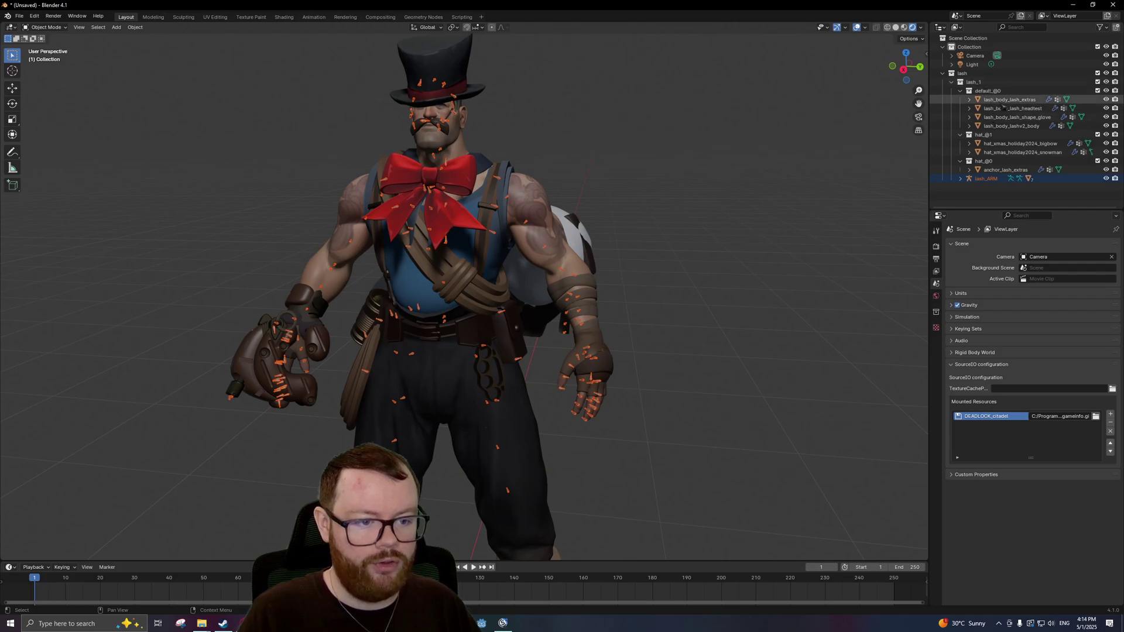
# - Hide the red bow and top hat in the viewport and exclude the bow from renders
pyautogui.press('KP_Decimal')
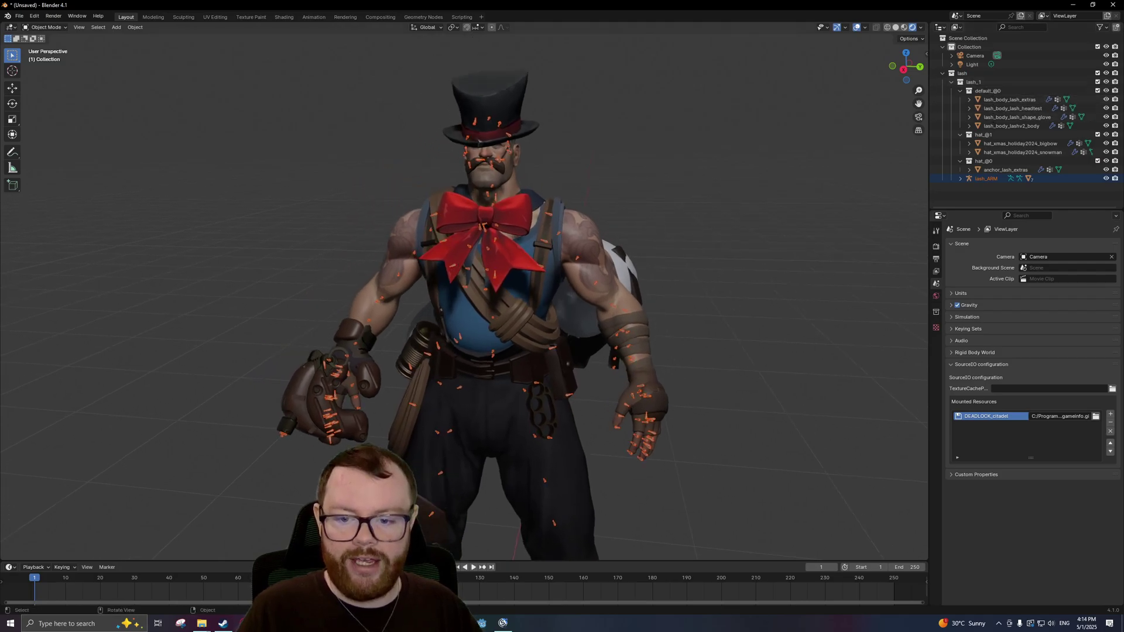
pyautogui.click(641, 169)
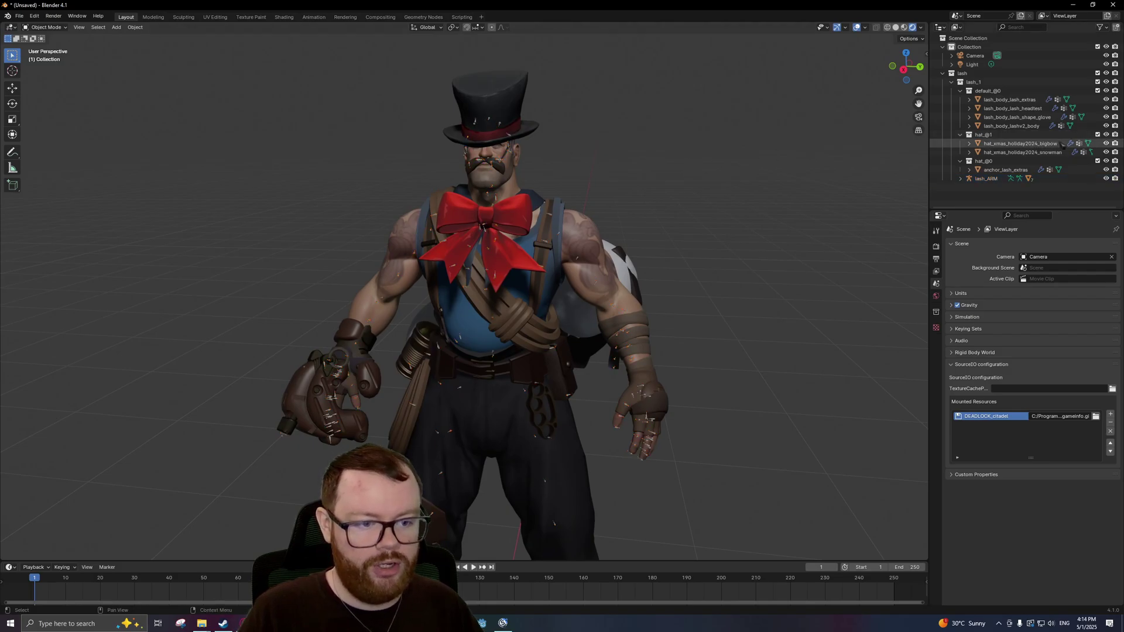
pyautogui.click(1106, 142)
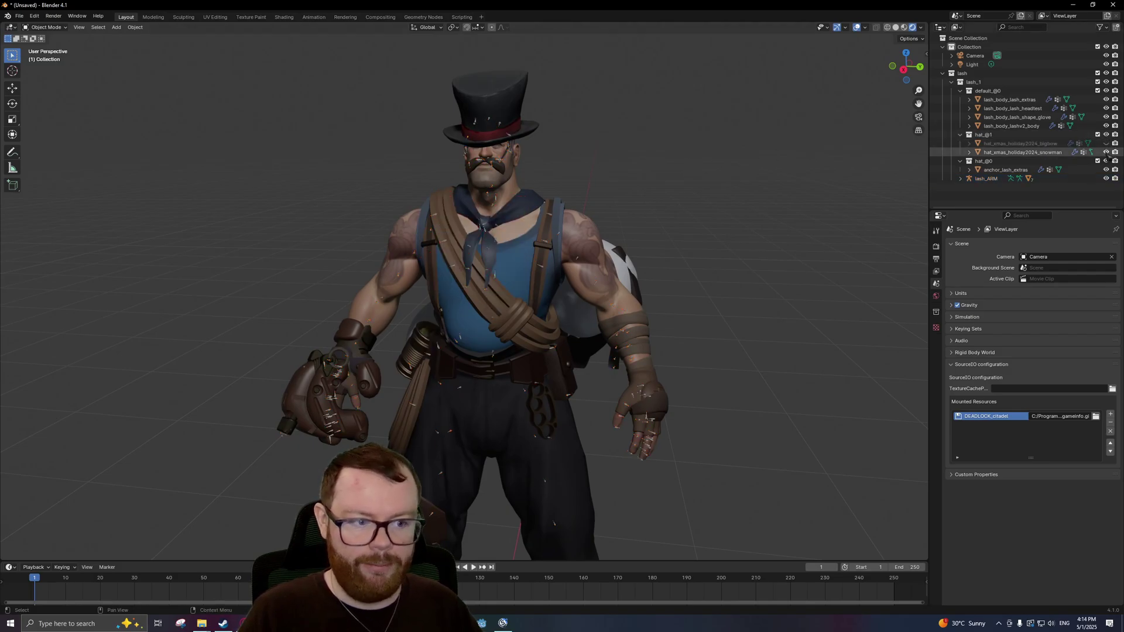
pyautogui.click(1106, 152)
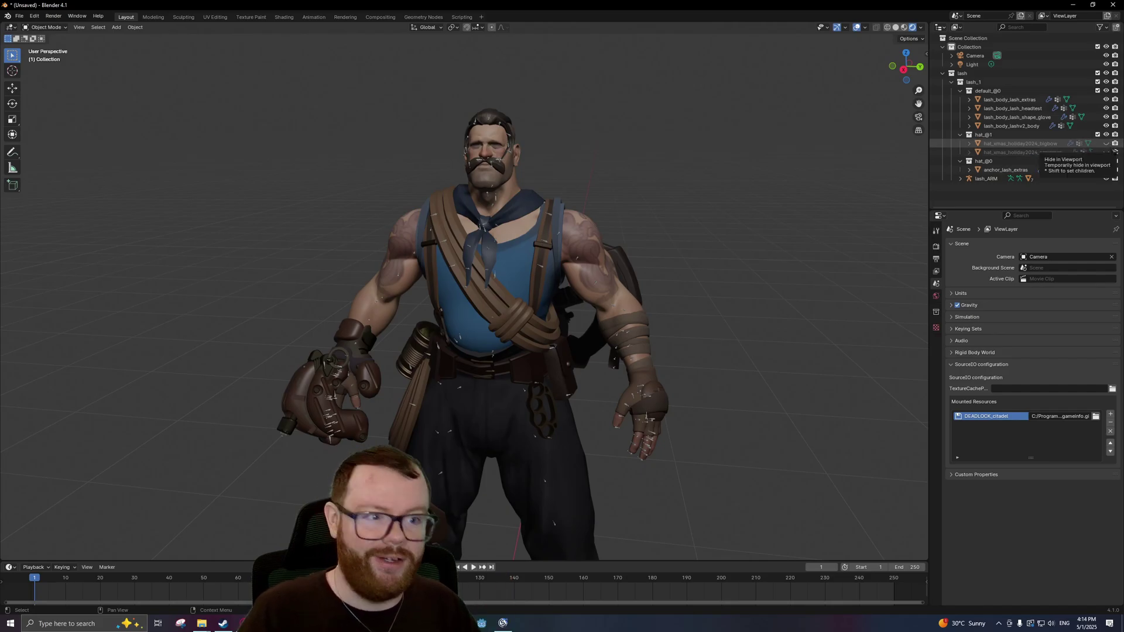
pyautogui.click(1115, 143)
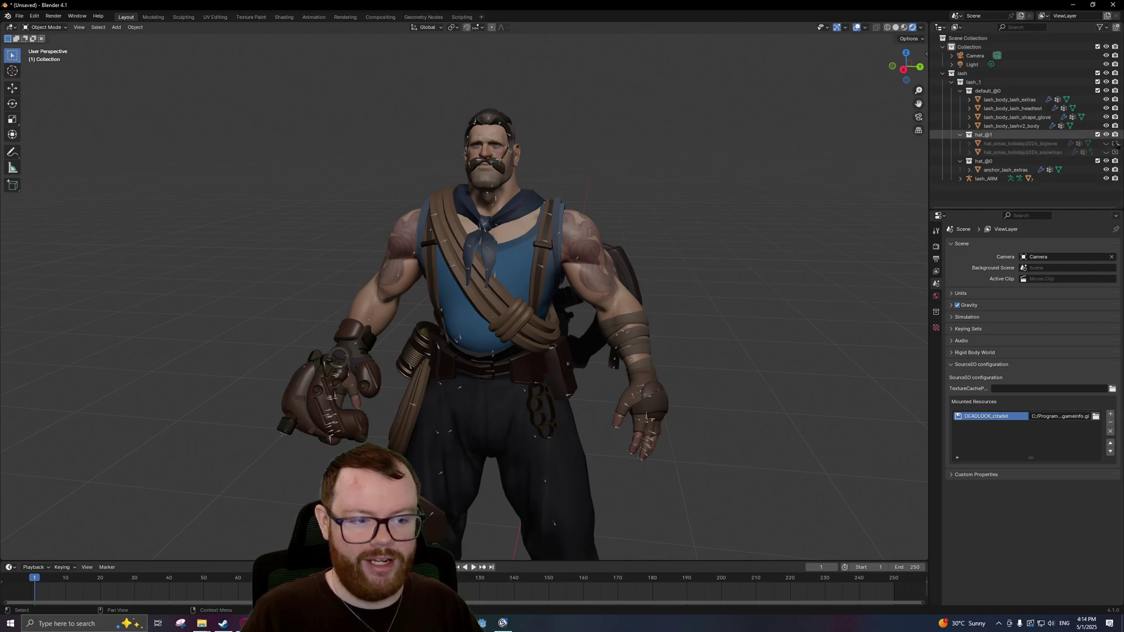
pyautogui.moveTo(910, 195); pyautogui.dragTo(780, 196, button='middle')
# - Test-move the anchor_lash_extras and glove objects, cancelling both so nothing shifts
pyautogui.click(1006, 170)
pyautogui.click(936, 328)
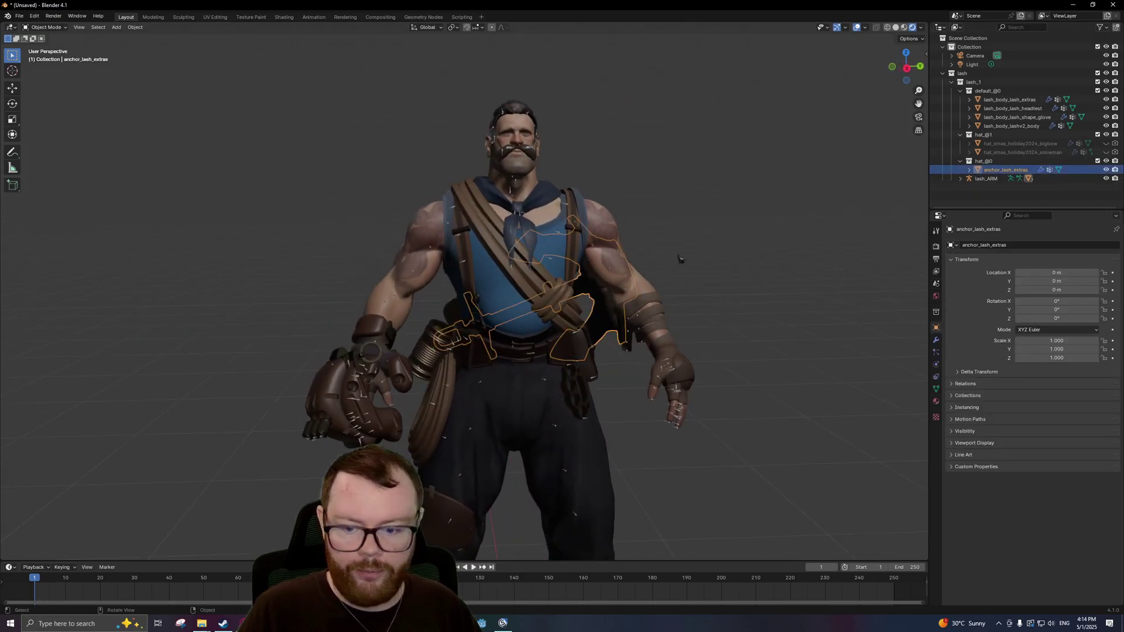
pyautogui.press('g')
pyautogui.rightClick(405, 111)
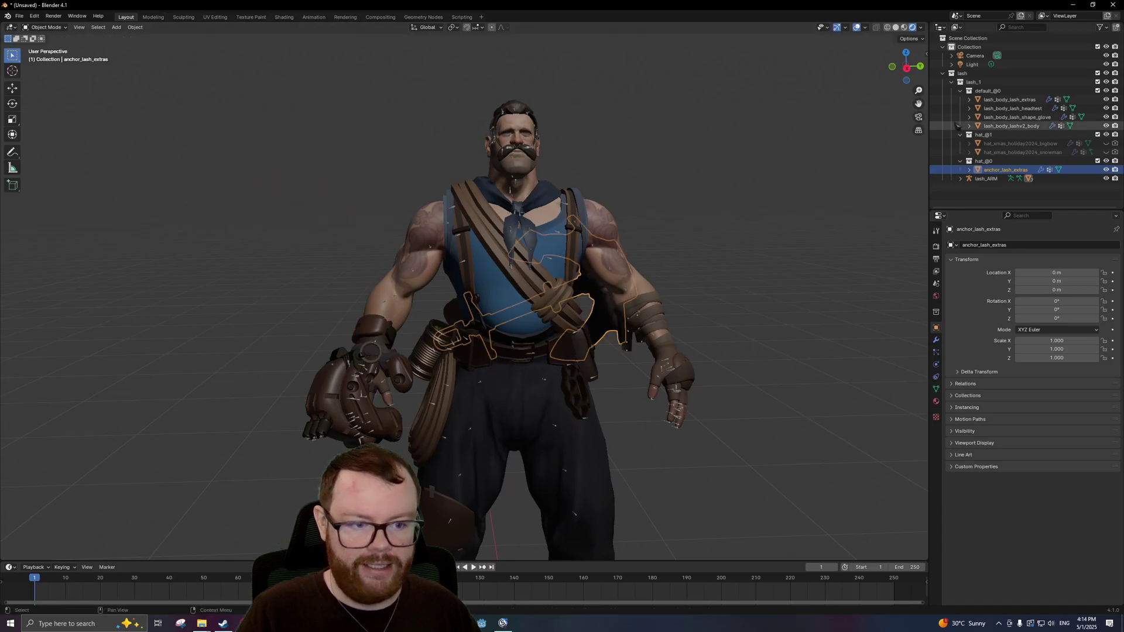
pyautogui.click(1011, 126)
pyautogui.click(1017, 117)
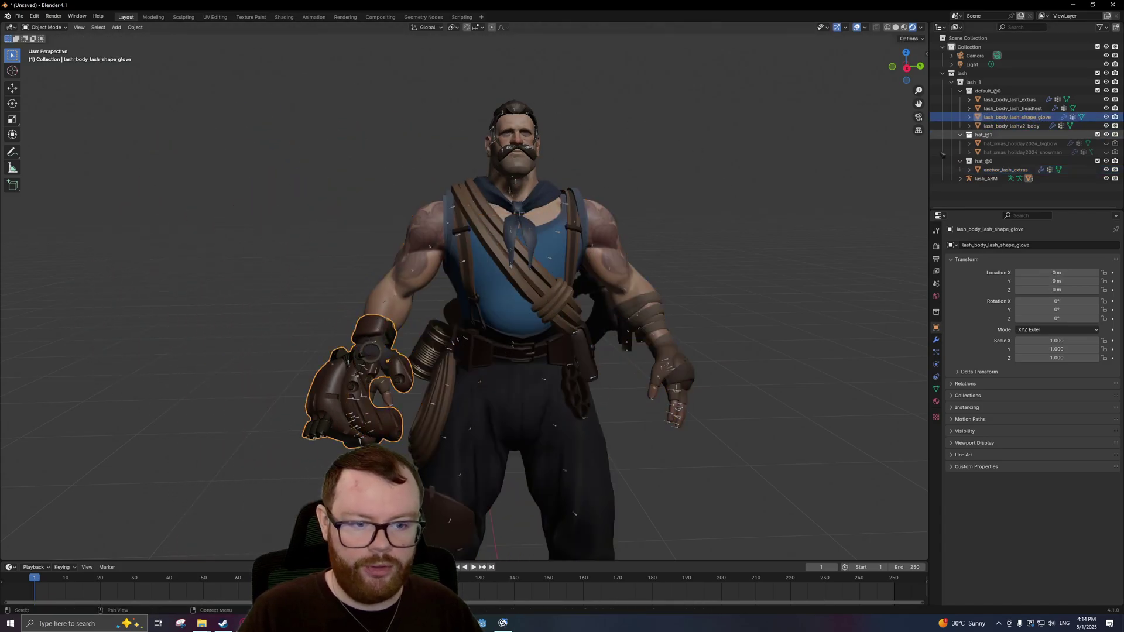
pyautogui.press('g')
pyautogui.press('Escape')
pyautogui.moveTo(810, 209); pyautogui.dragTo(730, 253, button='middle')
pyautogui.click(694, 253)
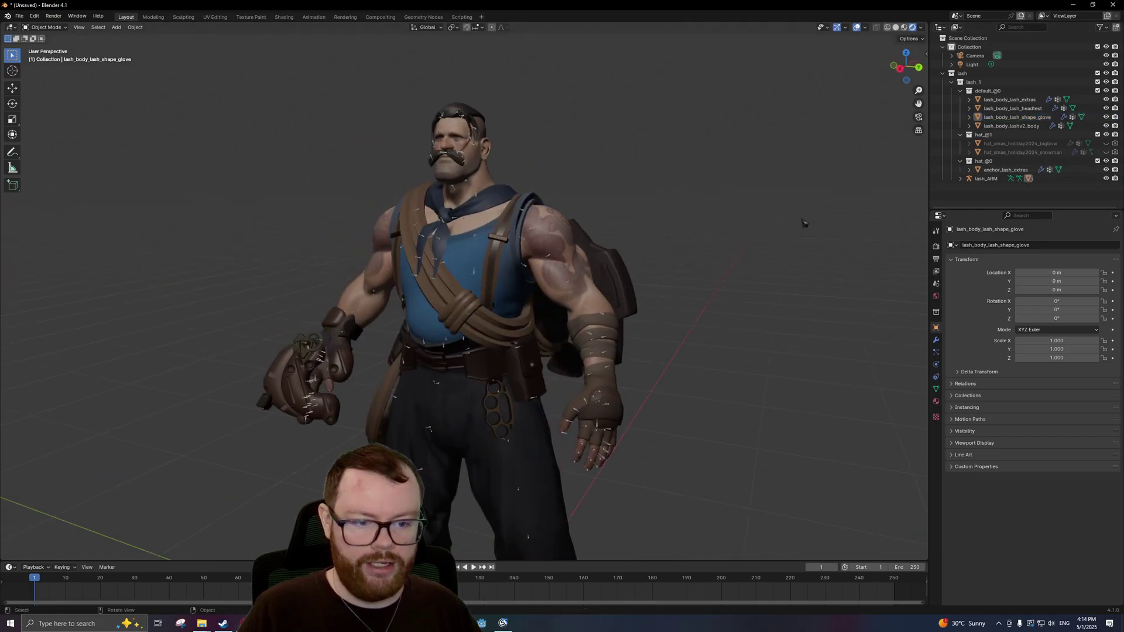
pyautogui.moveTo(803, 222); pyautogui.dragTo(722, 233, button='middle')
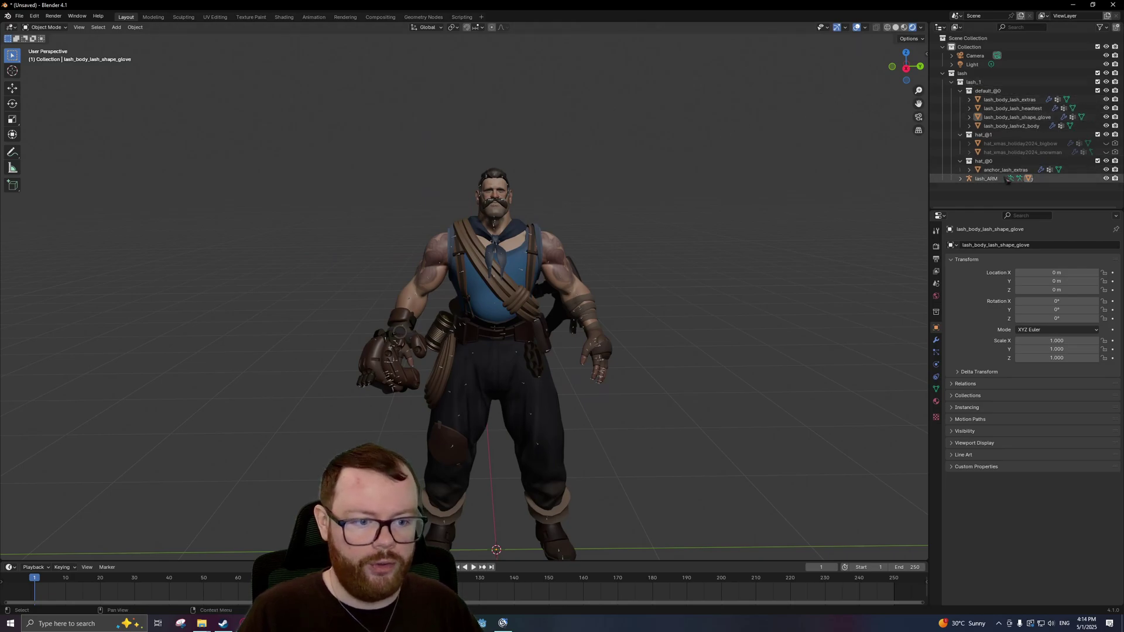
# - Select the lash_ARM armature and switch it into Pose Mode
pyautogui.click(995, 182)
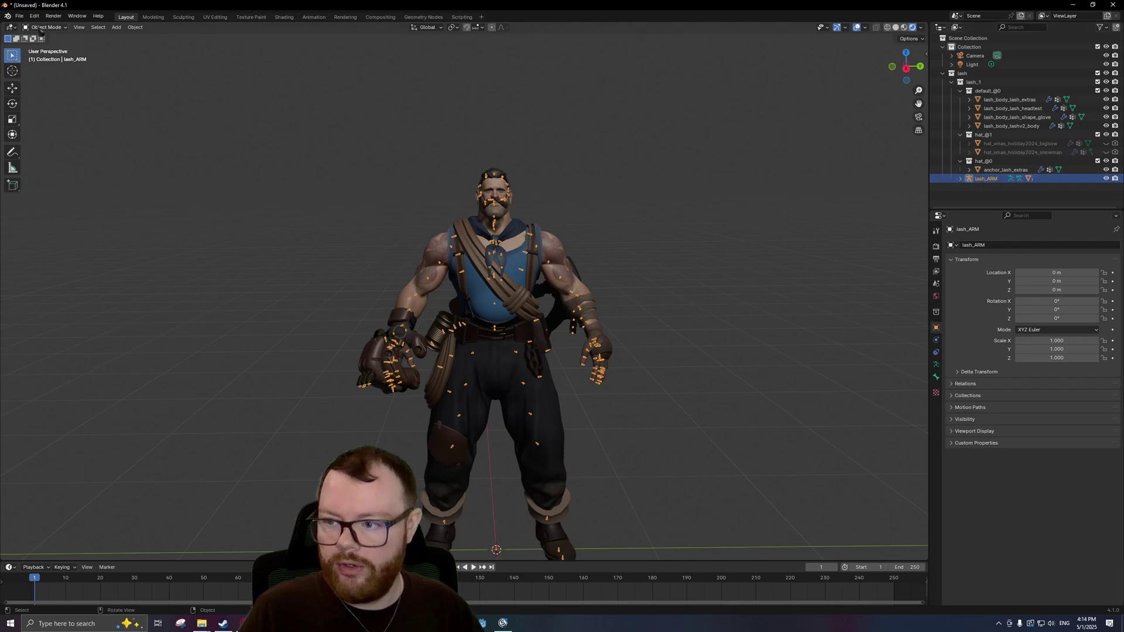
pyautogui.click(46, 27)
pyautogui.click(47, 57)
pyautogui.scroll(5, 463, 290)
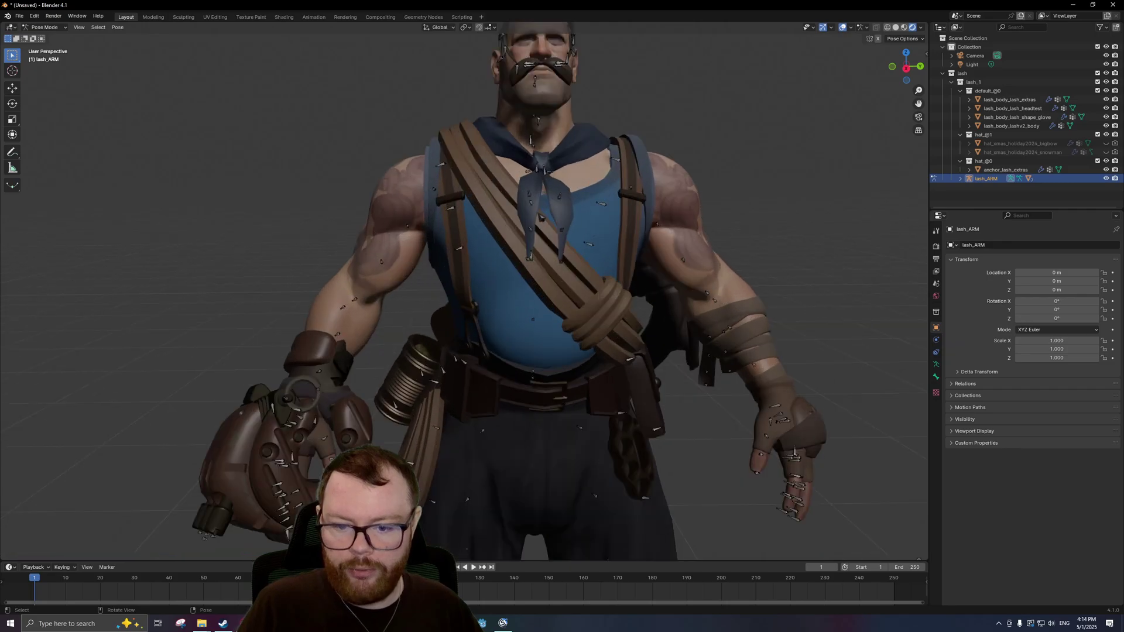
# - Trial-rotate the scapulaAimUp_JNT, jaw_end and head bones, cancelling each rotation
pyautogui.click(538, 143)
pyautogui.scroll(-5, 538, 143)
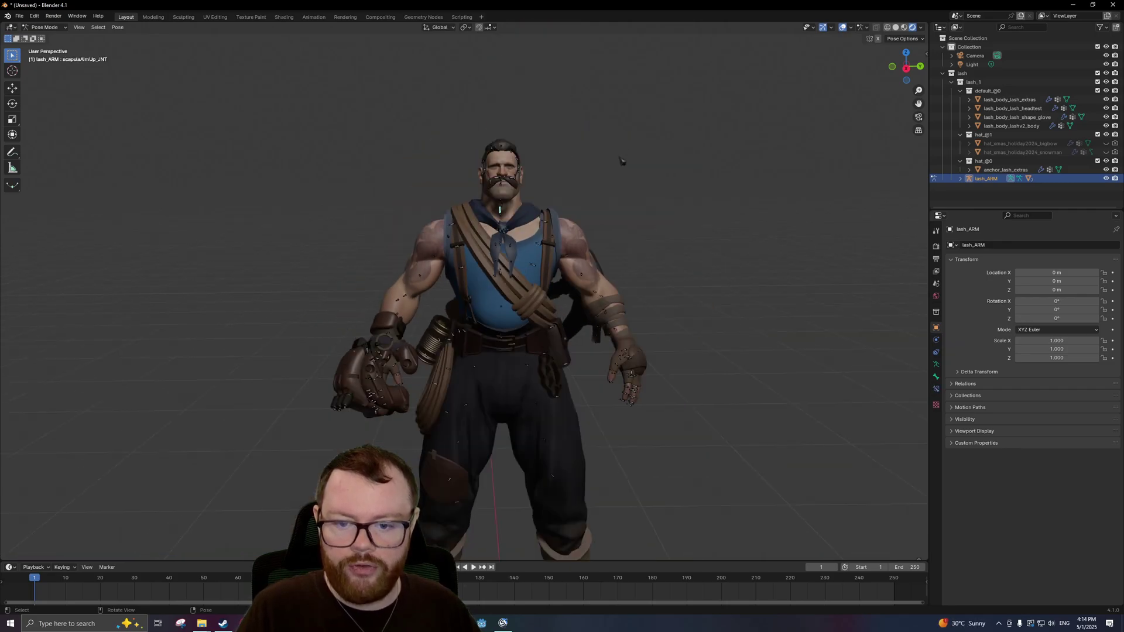
pyautogui.press('r')
pyautogui.press('Escape')
pyautogui.click(502, 206)
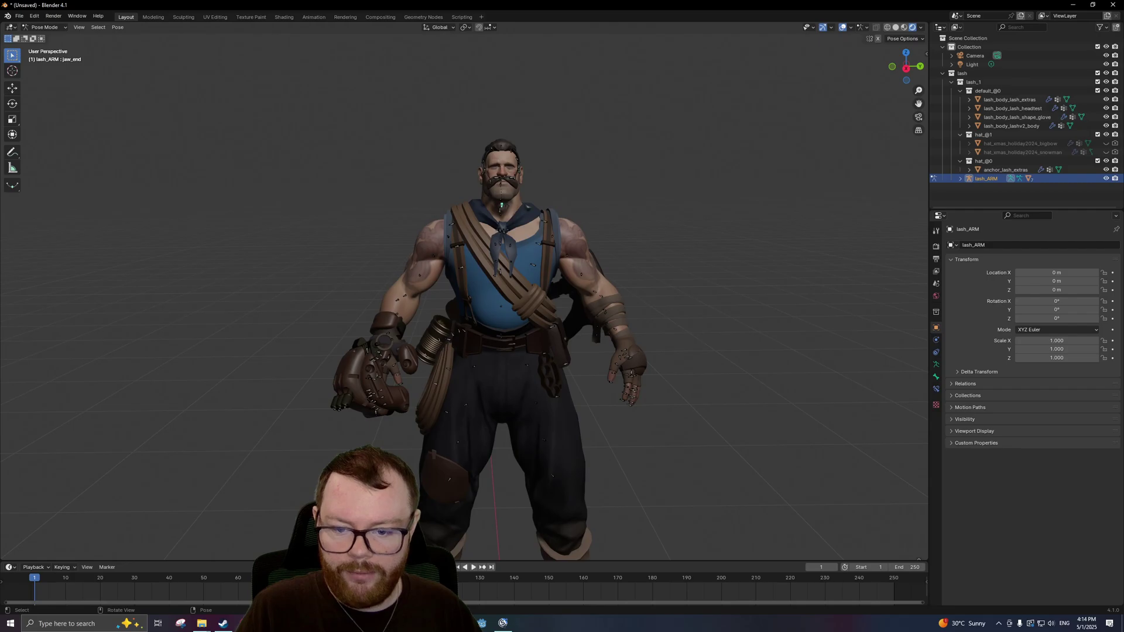
pyautogui.press('r')
pyautogui.press('Escape')
pyautogui.scroll(4, 522, 183)
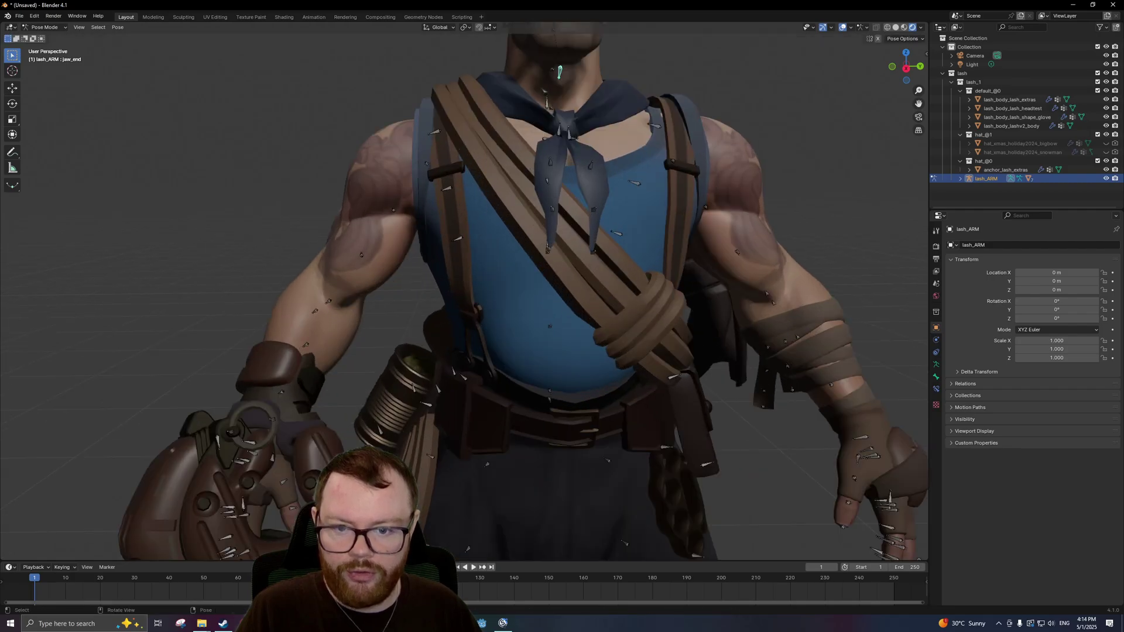
pyautogui.click(560, 72)
pyautogui.scroll(-4, 588, 89)
pyautogui.click(522, 133)
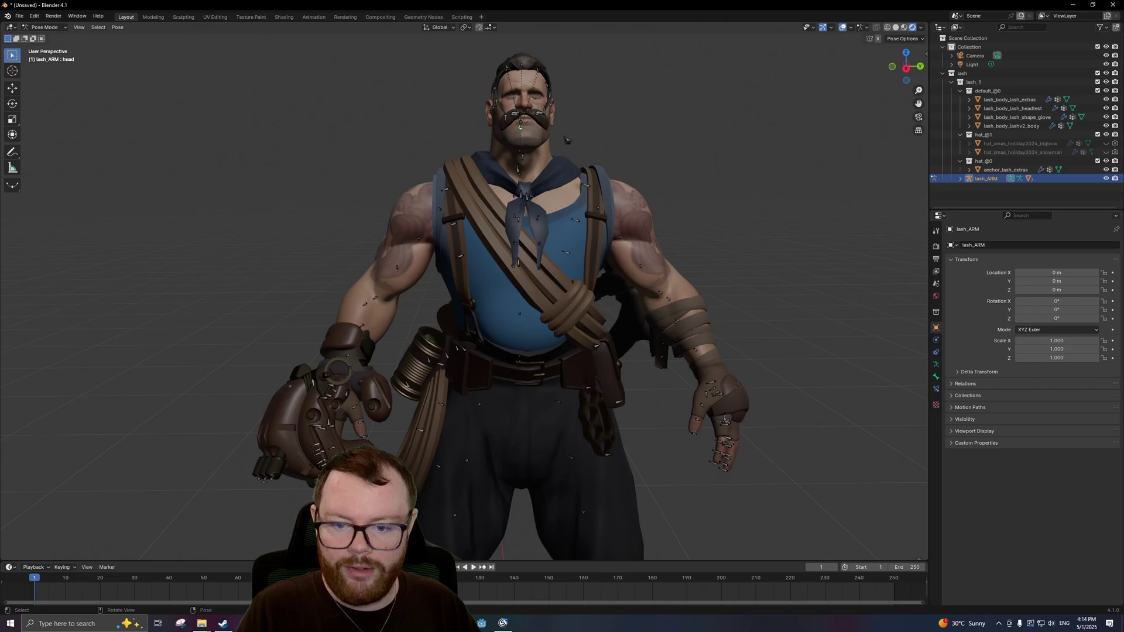
pyautogui.press('r')
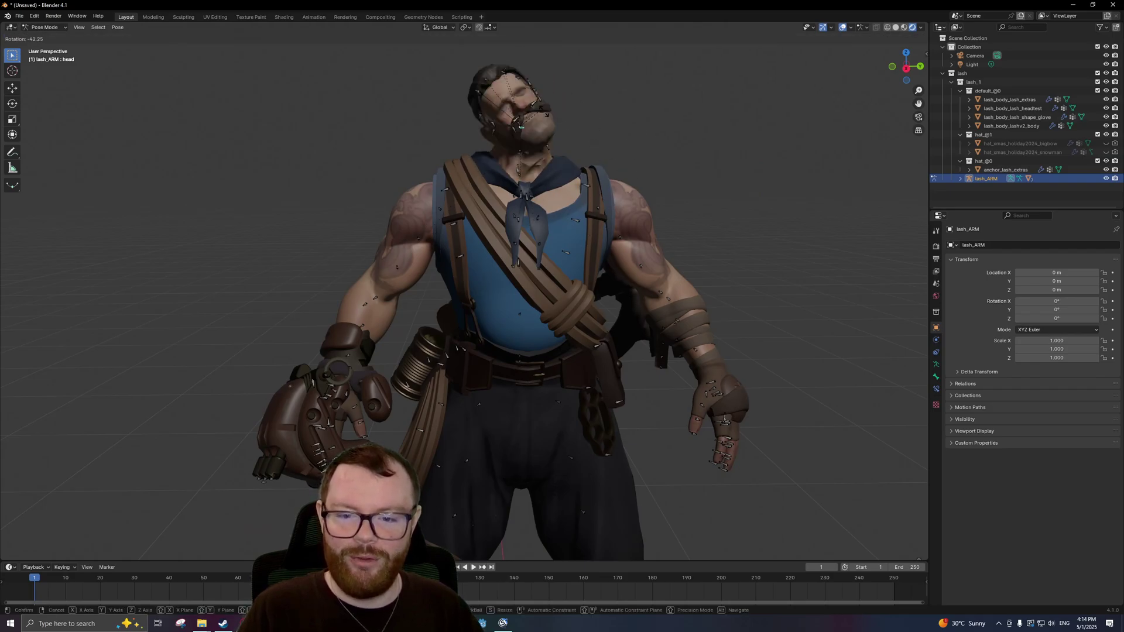
pyautogui.press('Escape')
# - Deselect the nose bone, inspect the head and torso, and select the Light object
pyautogui.moveTo(627, 146); pyautogui.dragTo(608, 176, button='middle')
pyautogui.scroll(5, 608, 176)
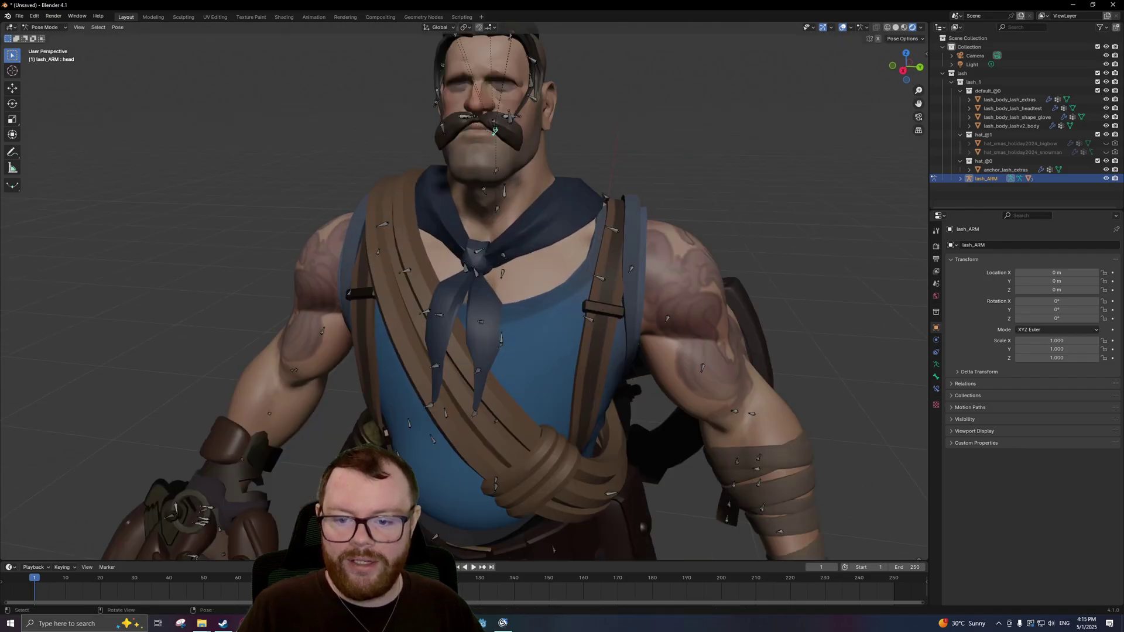
pyautogui.scroll(4, 644, 197)
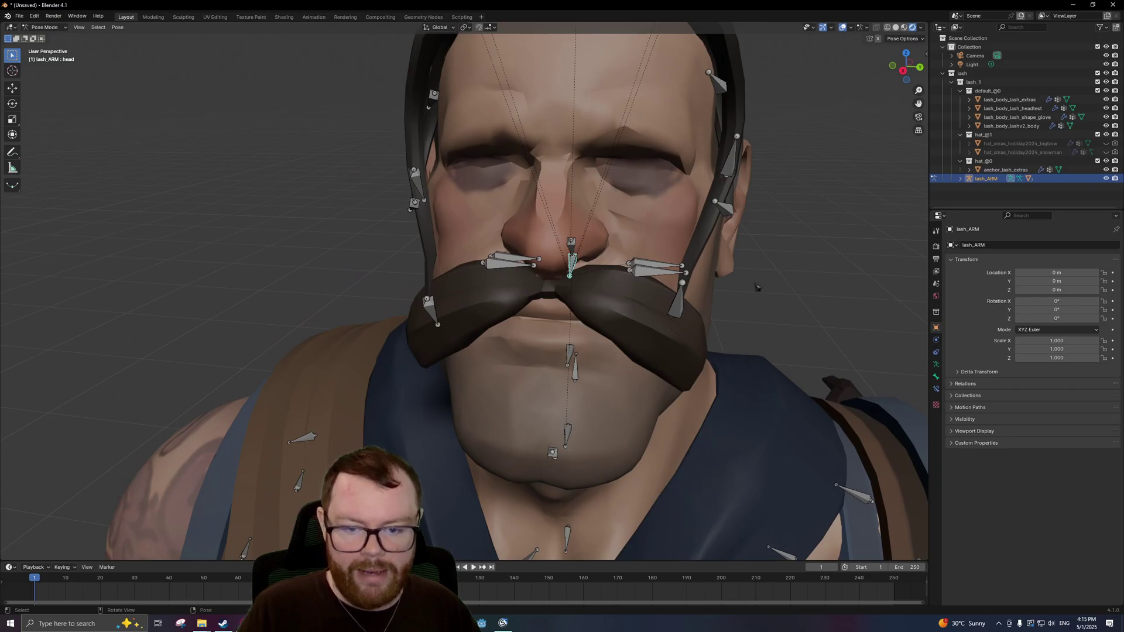
pyautogui.click(782, 282)
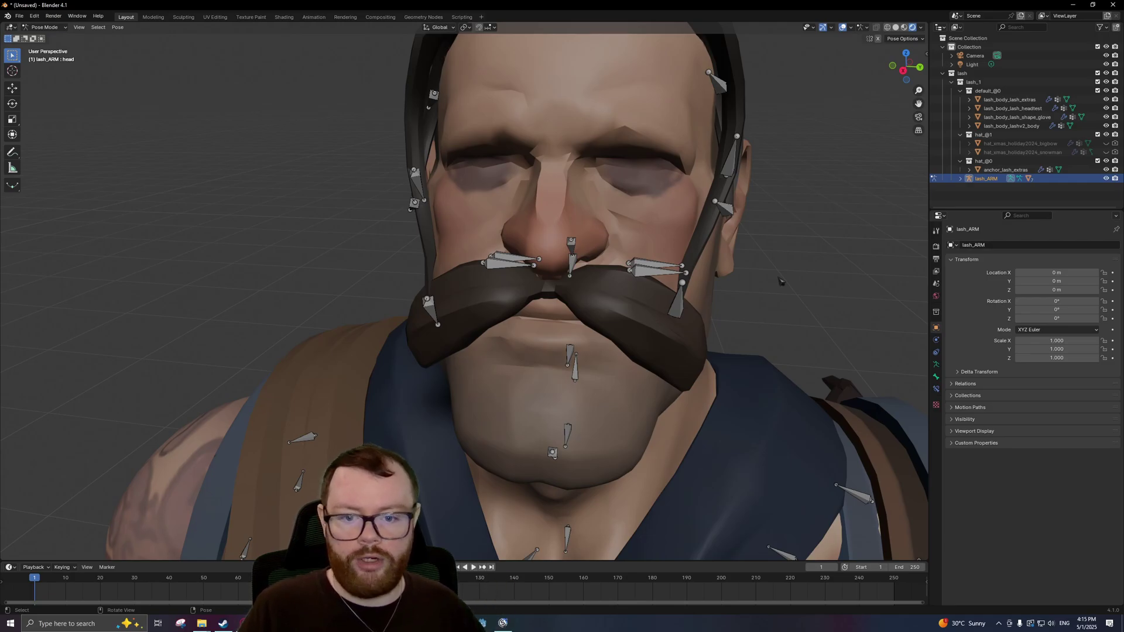
pyautogui.scroll(-5, 782, 282)
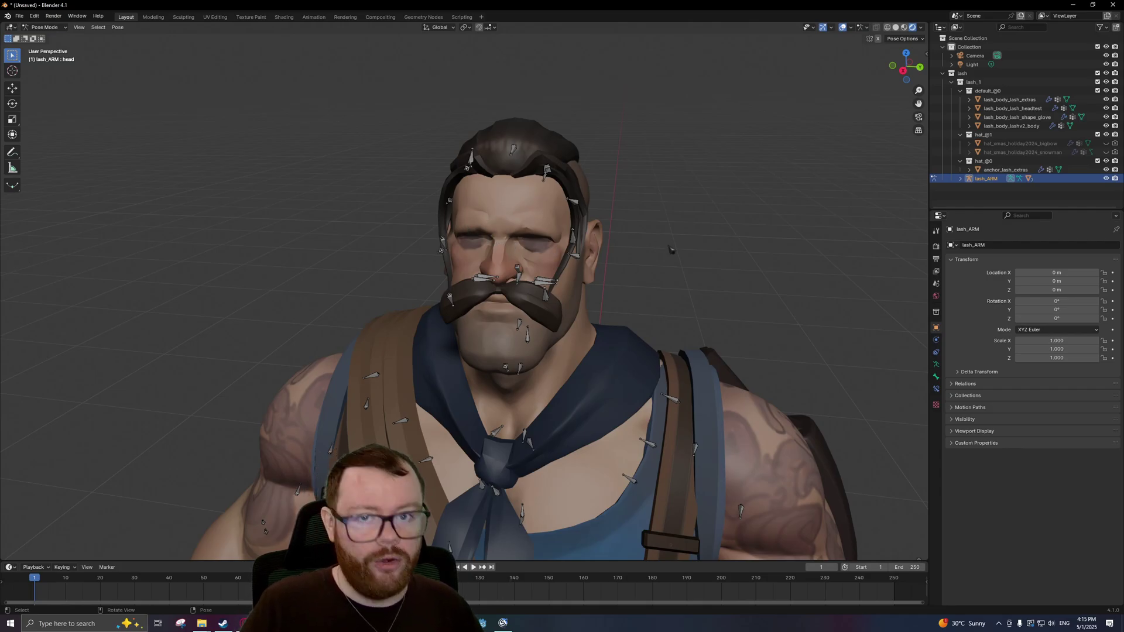
pyautogui.moveTo(468, 293); pyautogui.dragTo(469, 340, button='middle')
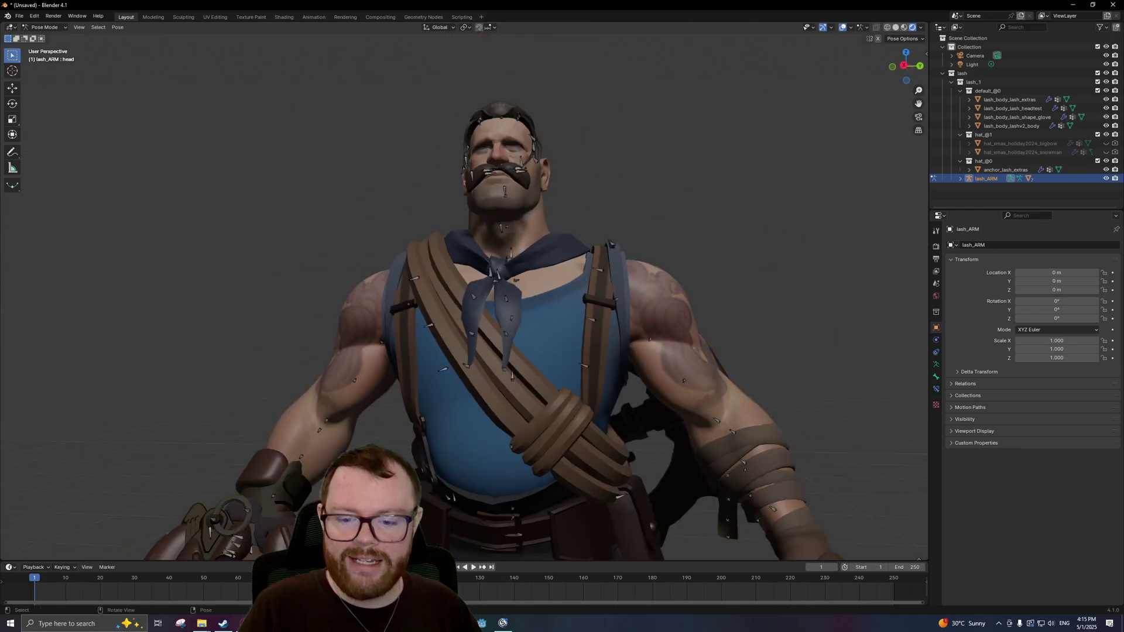
pyautogui.scroll(-6, 582, 243)
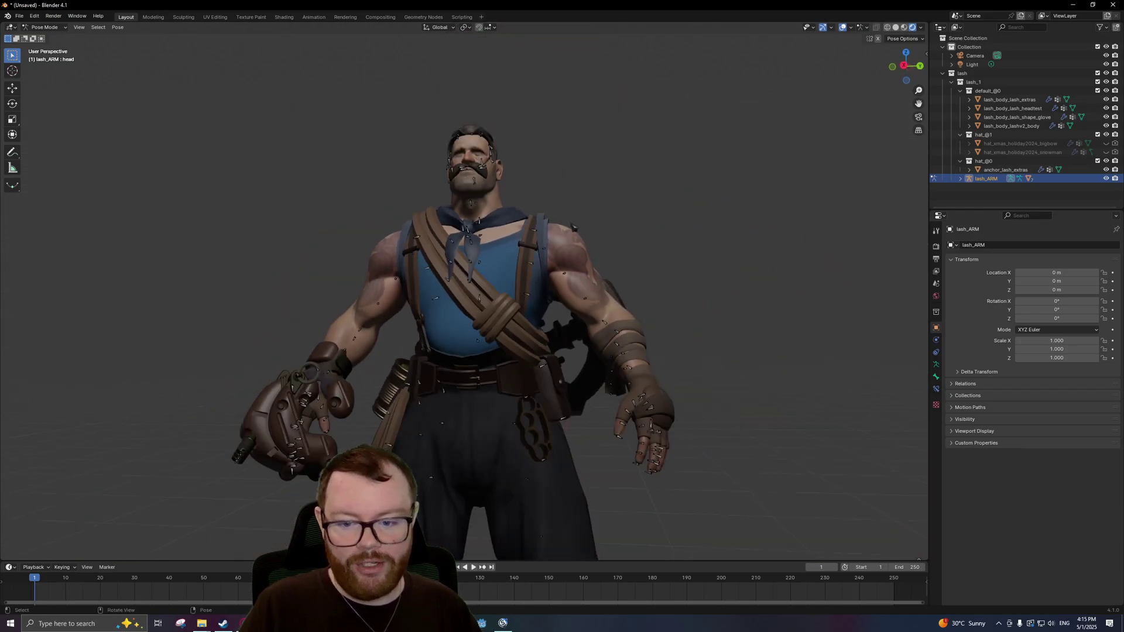
pyautogui.moveTo(581, 243); pyautogui.dragTo(598, 223, button='middle')
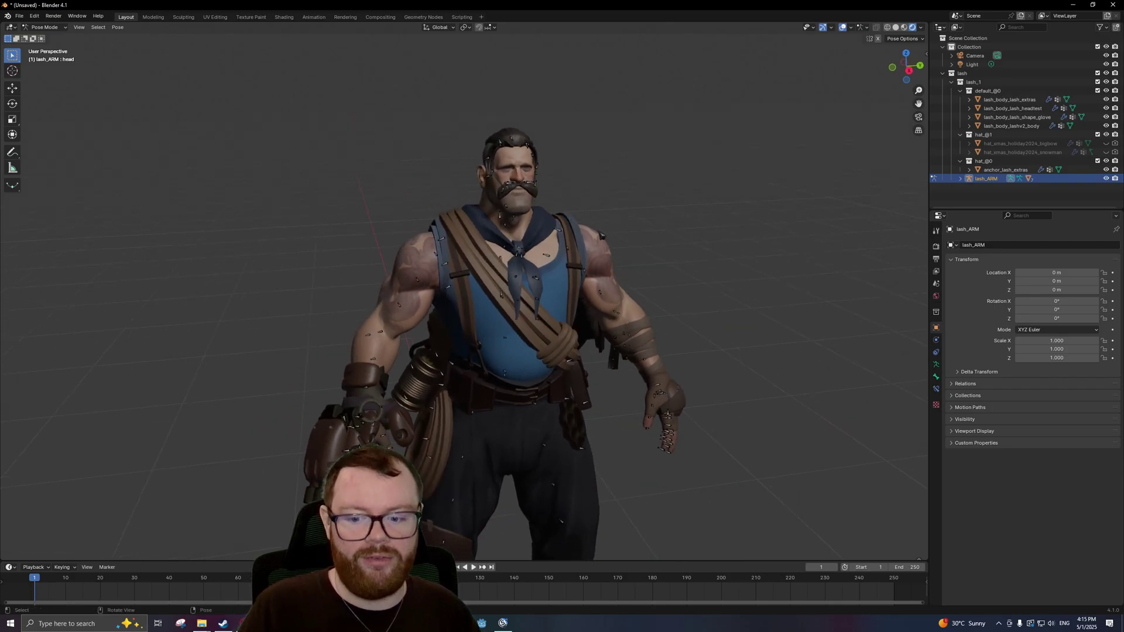
pyautogui.scroll(-4, 612, 207)
pyautogui.keyDown('shift'); pyautogui.scroll(-3, 611, 207); pyautogui.keyUp('shift')
pyautogui.scroll(-3, 611, 207)
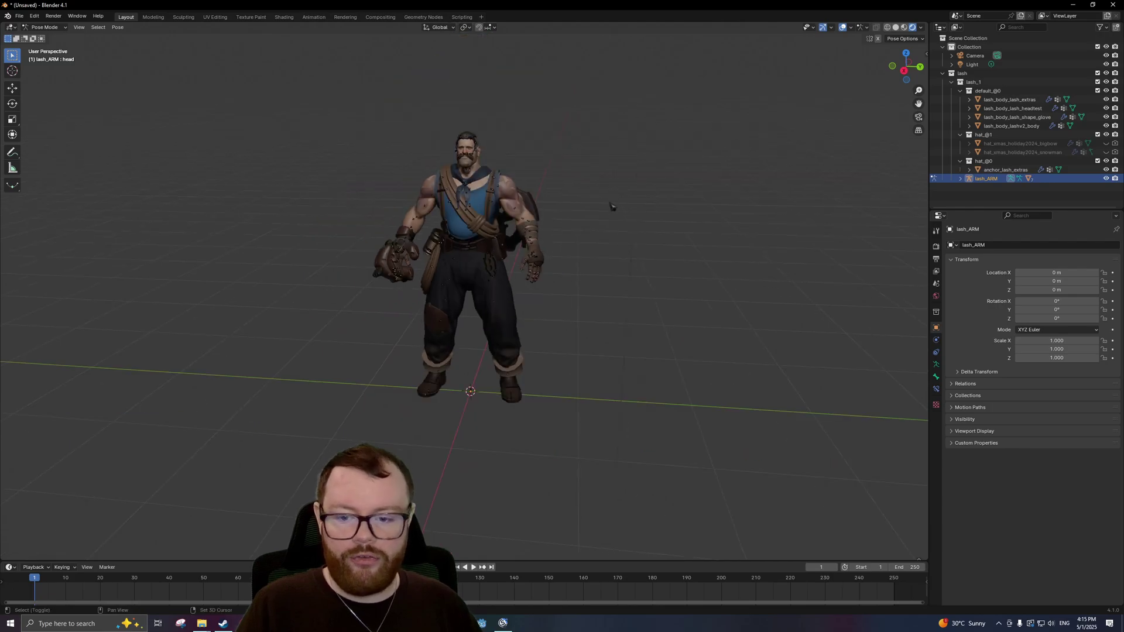
pyautogui.scroll(5, 612, 207)
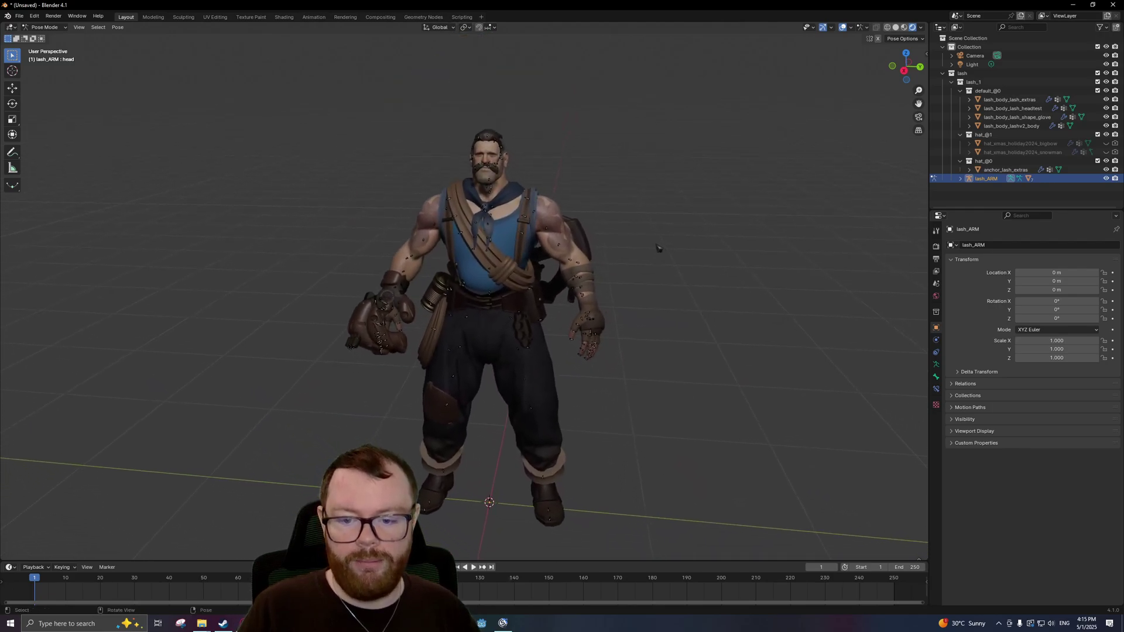
pyautogui.moveTo(659, 248); pyautogui.dragTo(677, 263, button='middle')
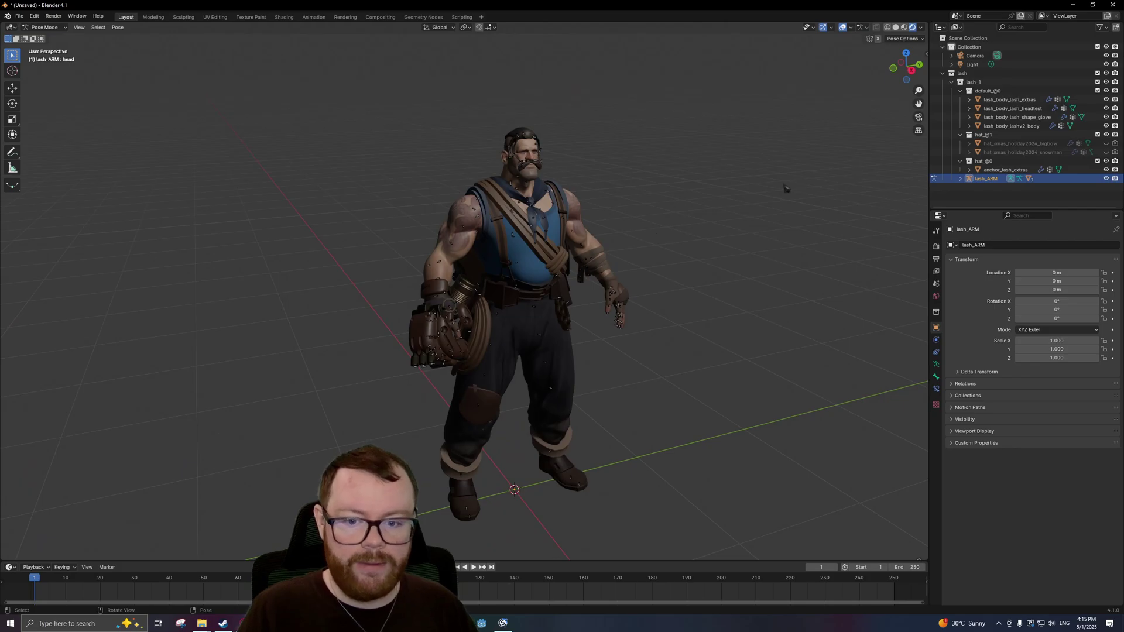
pyautogui.click(972, 64)
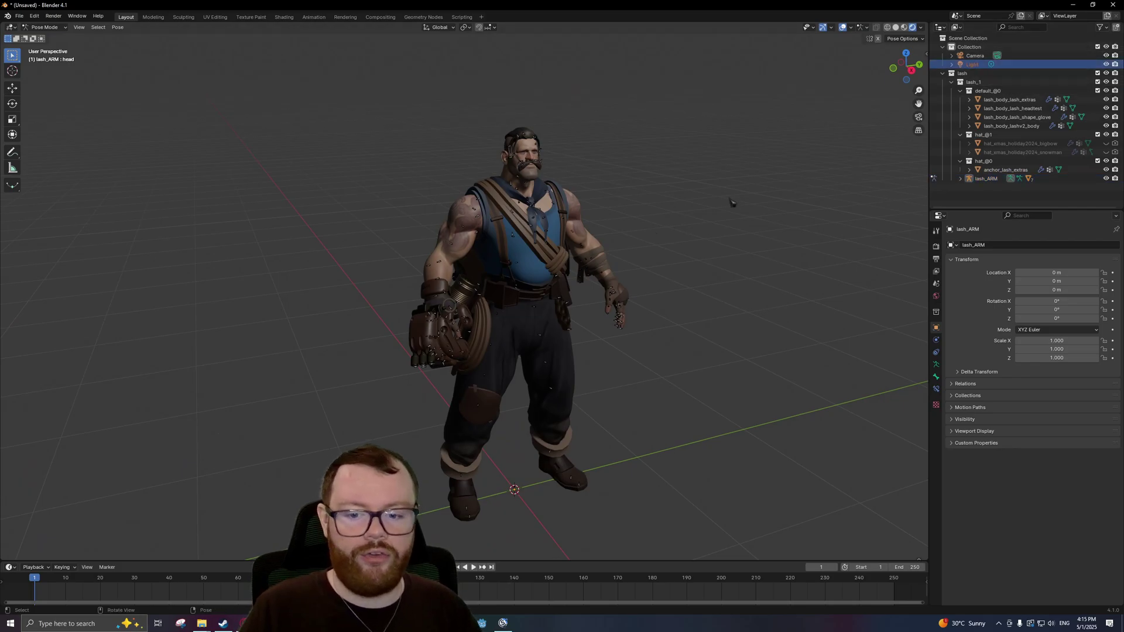
# - Orbit behind Lash, pan him to the view centre and zoom in
pyautogui.moveTo(685, 214); pyautogui.dragTo(582, 201, button='middle')
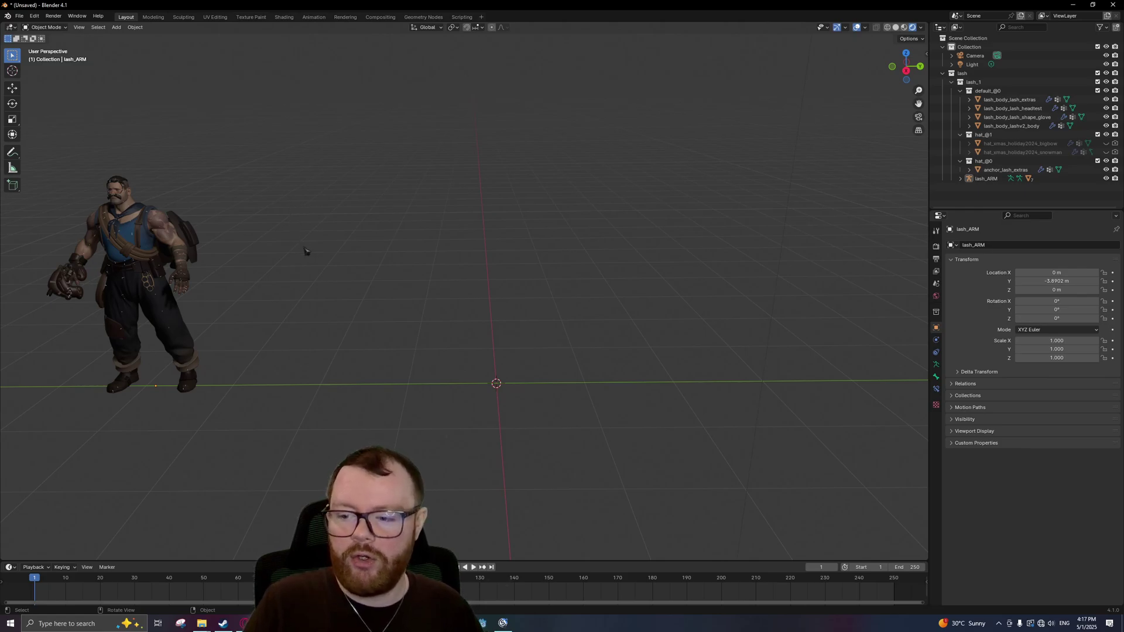
pyautogui.keyDown('shift'); pyautogui.moveTo(305, 251); pyautogui.dragTo(616, 271, button='middle'); pyautogui.keyUp('shift')
pyautogui.scroll(4, 703, 281)
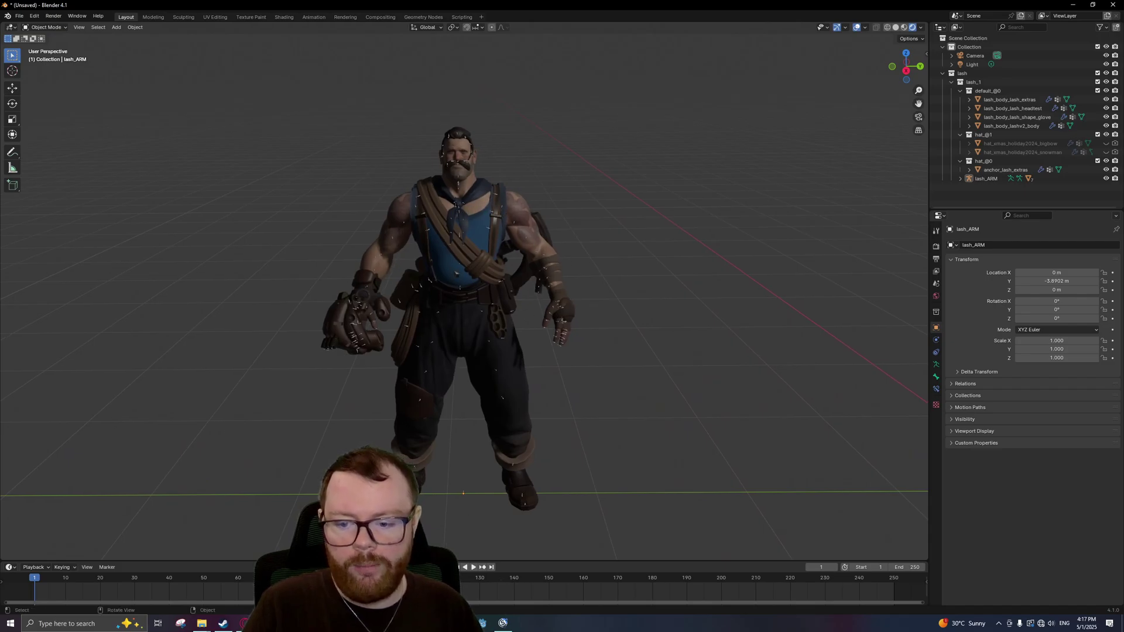
pyautogui.moveTo(593, 332); pyautogui.dragTo(420, 355, button='middle')
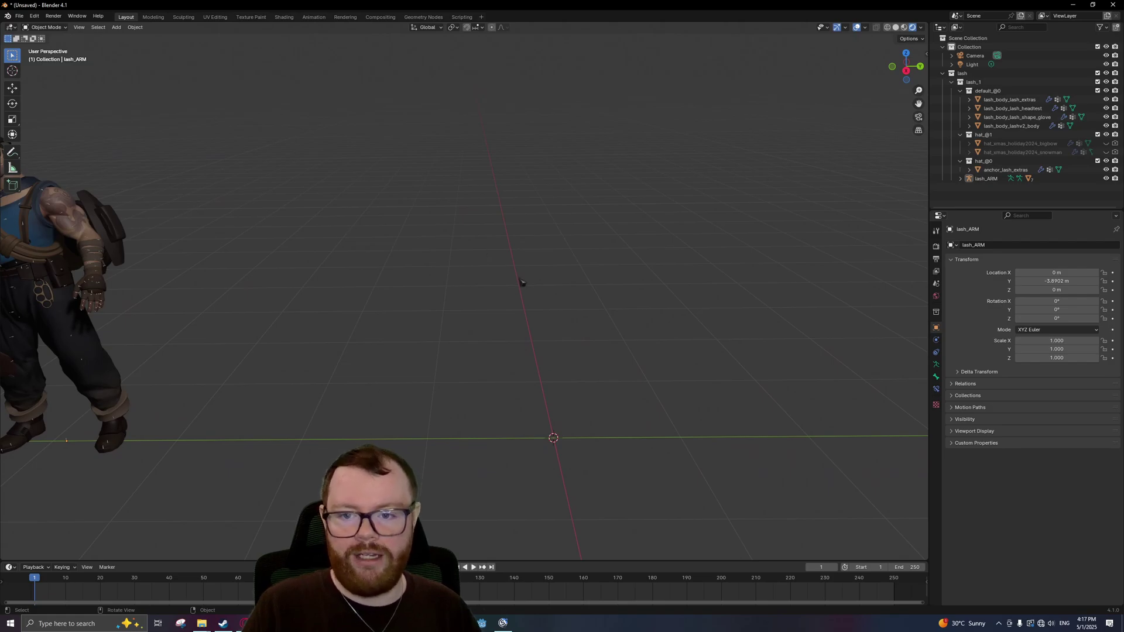
# - Import viscous.vmdl_c as a Source2 model and pan towards the green model
pyautogui.click(19, 16)
pyautogui.moveTo(59, 141)
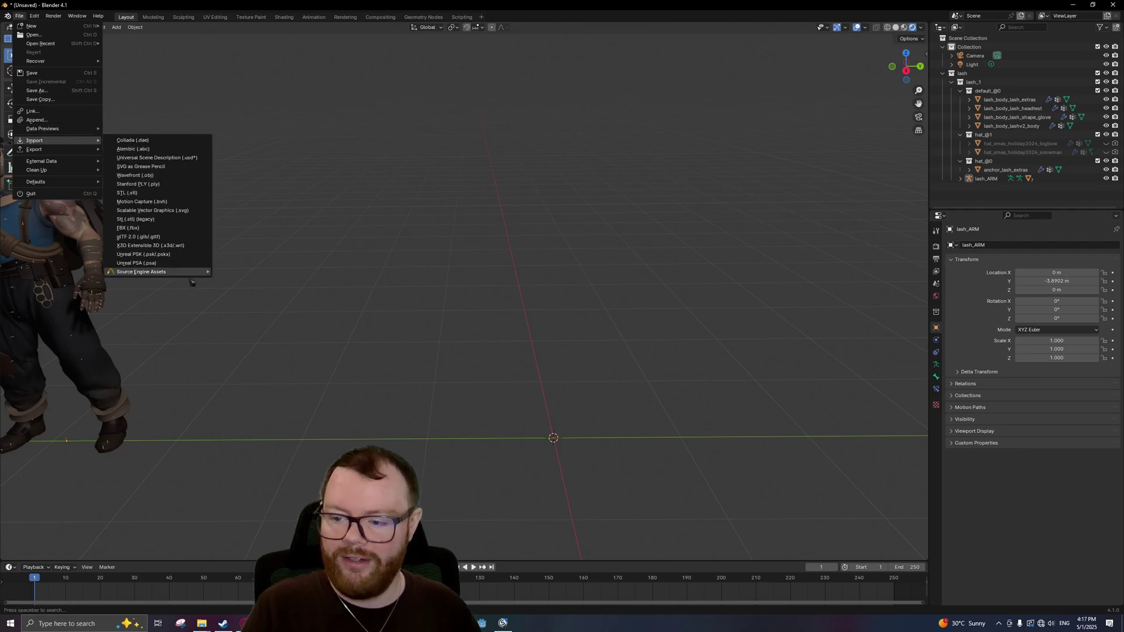
pyautogui.moveTo(193, 271)
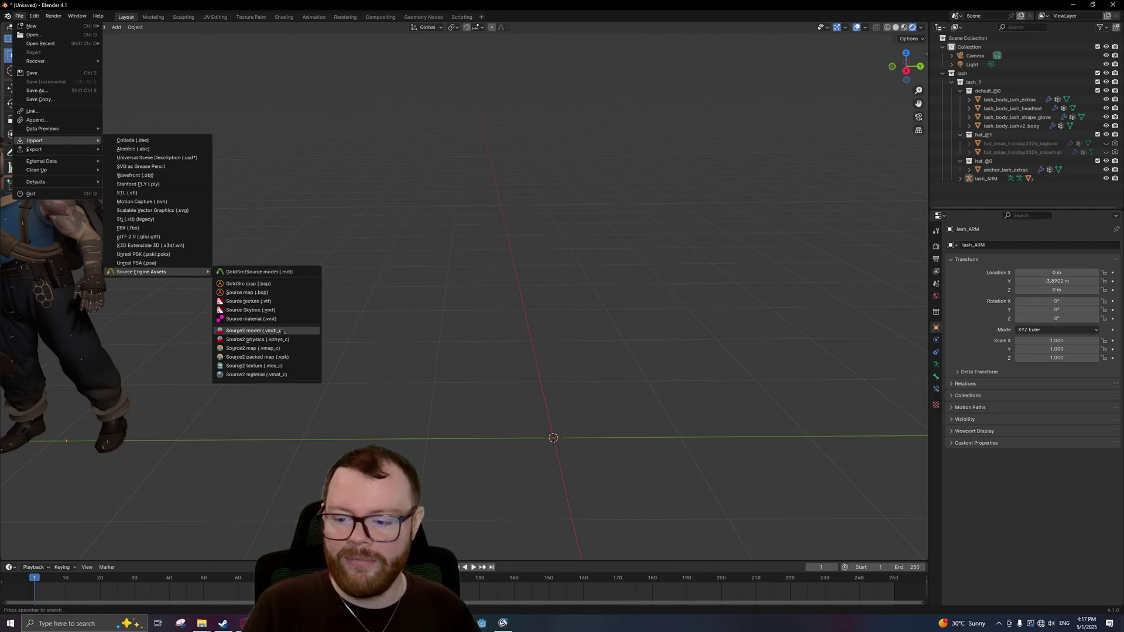
pyautogui.click(283, 331)
pyautogui.click(483, 321)
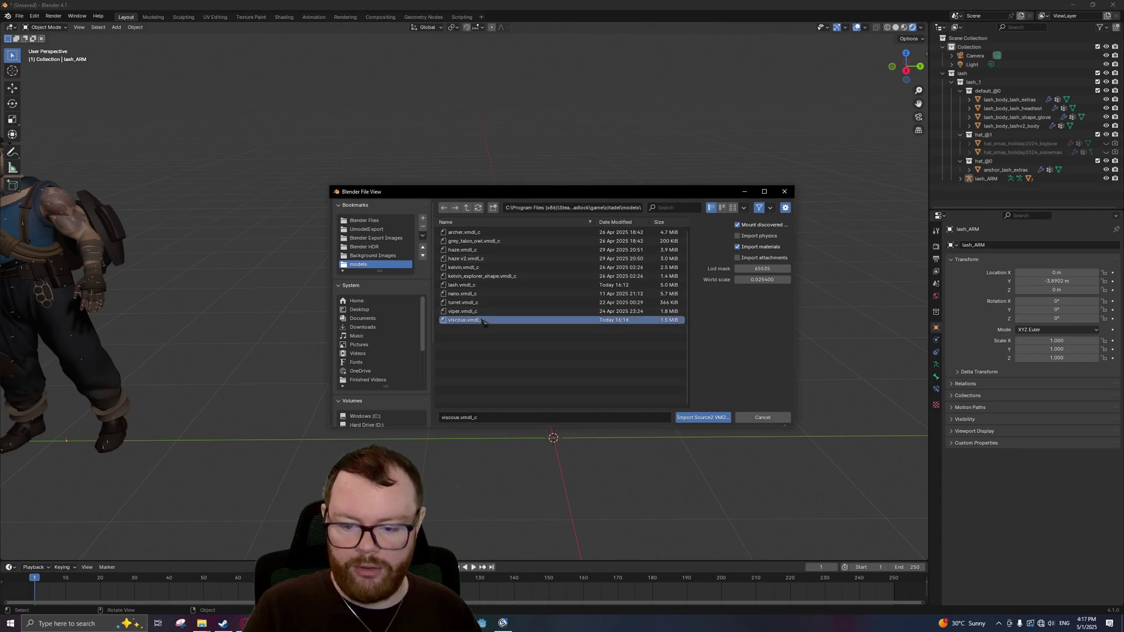
pyautogui.click(483, 321)
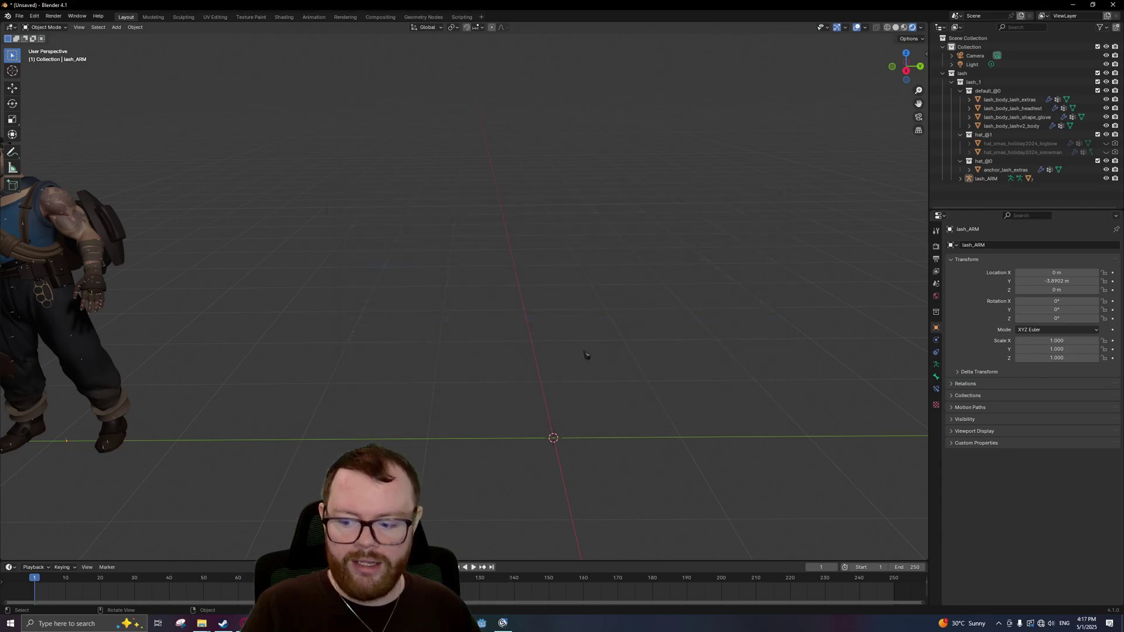
pyautogui.scroll(-3, 585, 355)
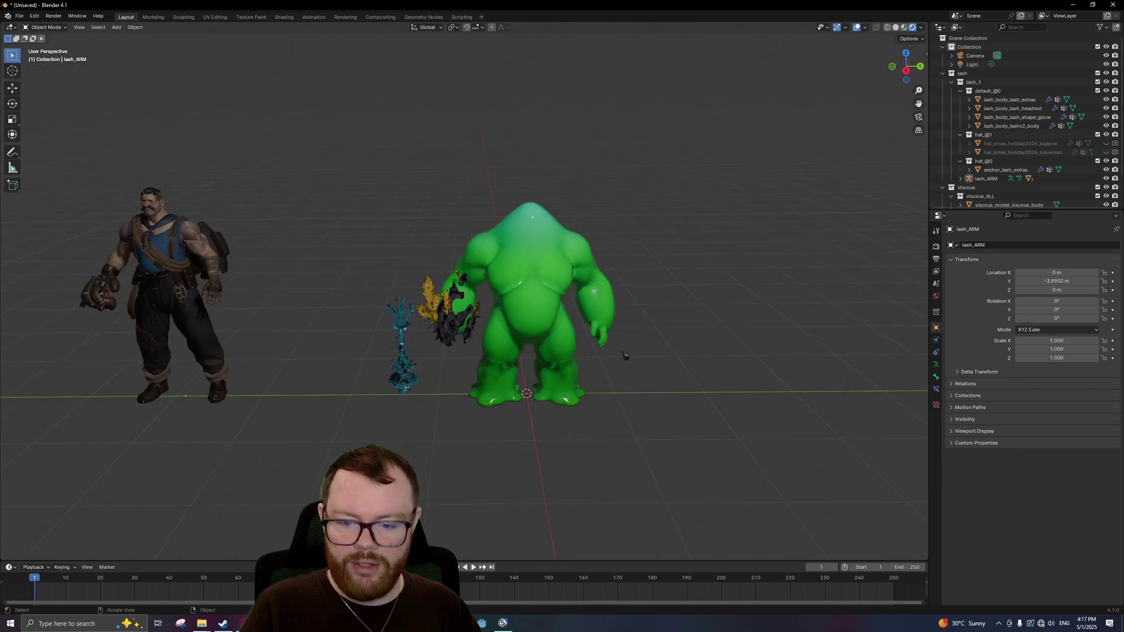
pyautogui.keyDown('shift'); pyautogui.moveTo(625, 356); pyautogui.dragTo(563, 352, button='middle'); pyautogui.keyUp('shift')
pyautogui.scroll(3, 564, 352)
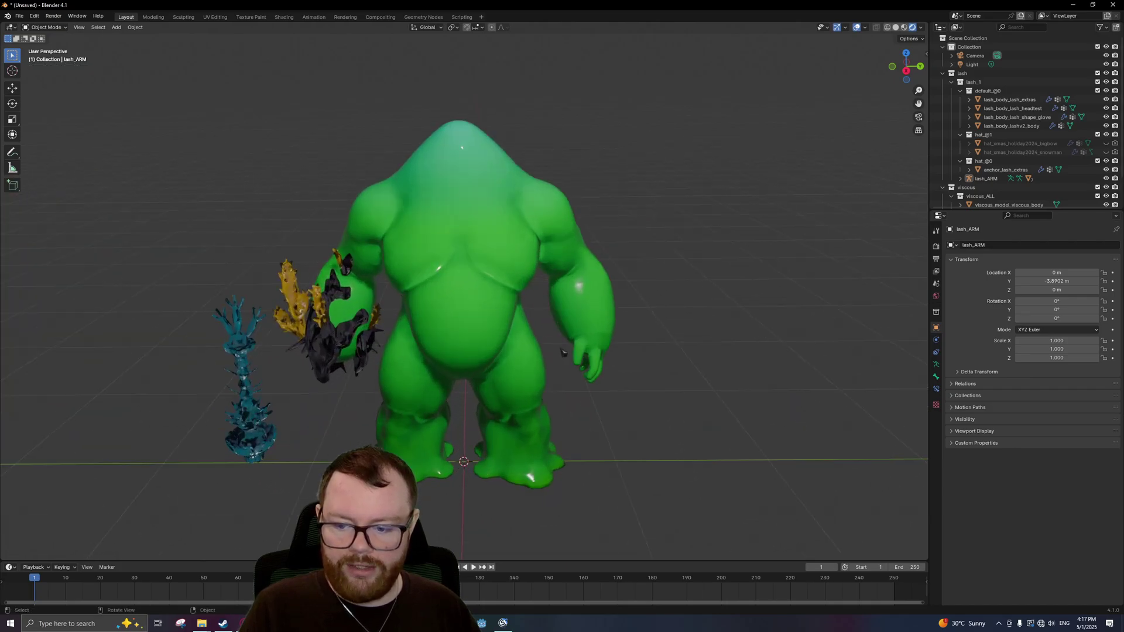
pyautogui.scroll(-2, 563, 352)
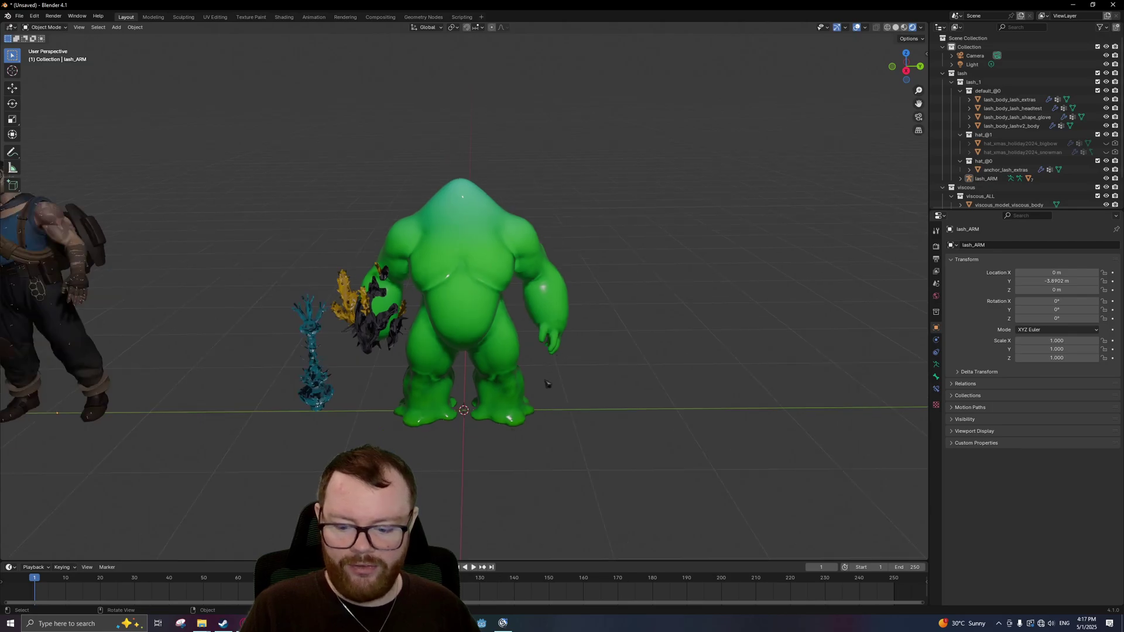
# - In Source 2 Viewer, expand the viscous folder and select viscous.vmdl_c
pyautogui.click(503, 623)
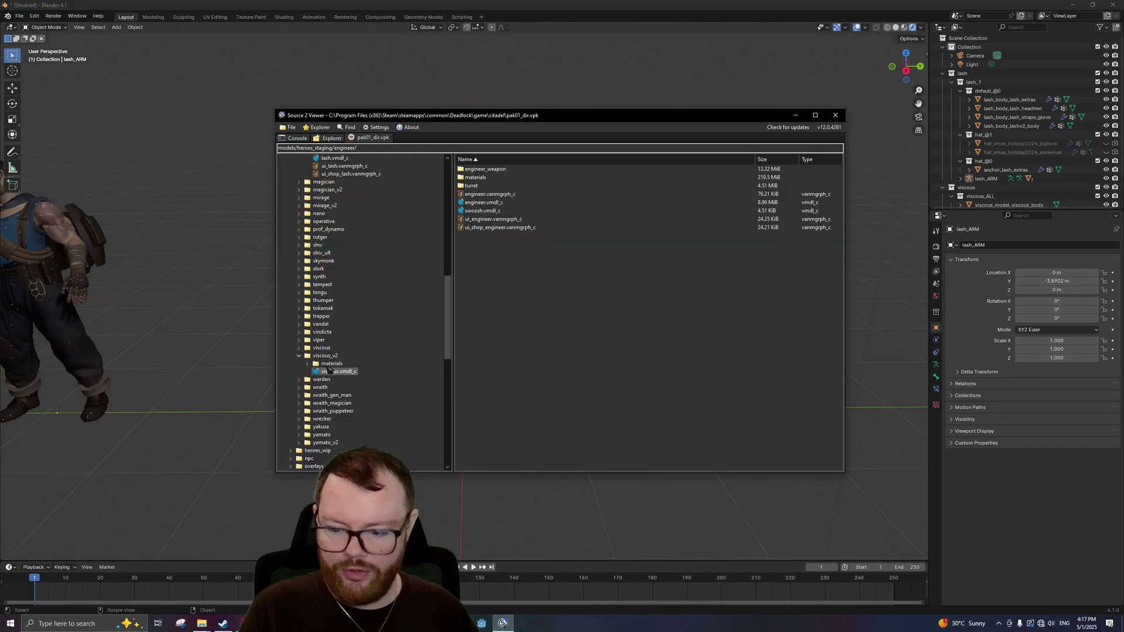
pyautogui.click(299, 356)
pyautogui.click(299, 348)
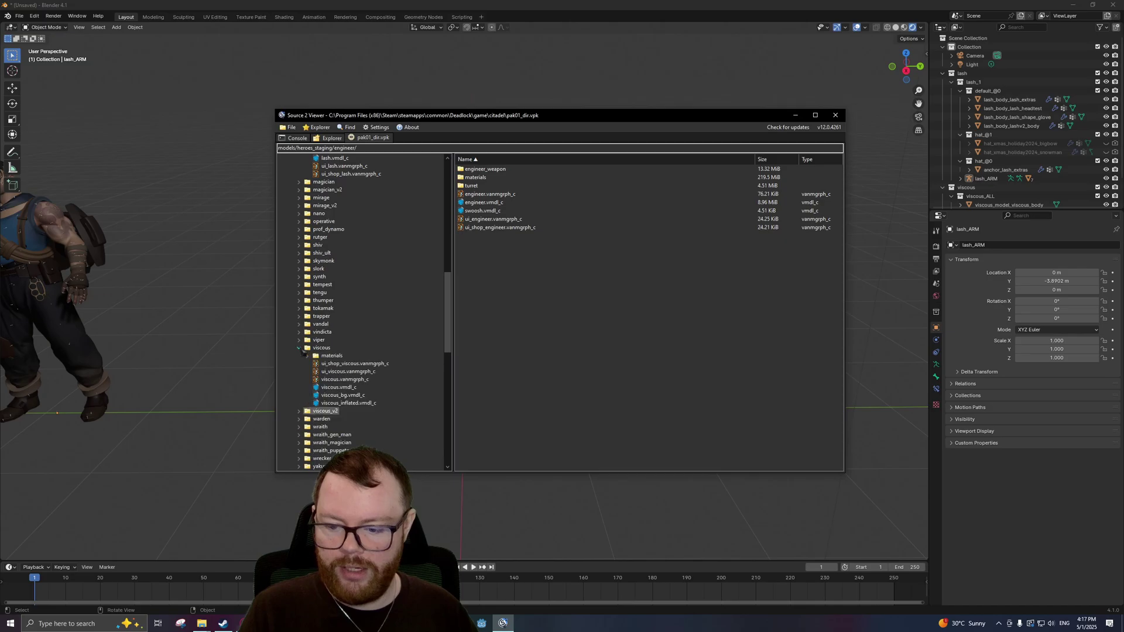
pyautogui.click(349, 388)
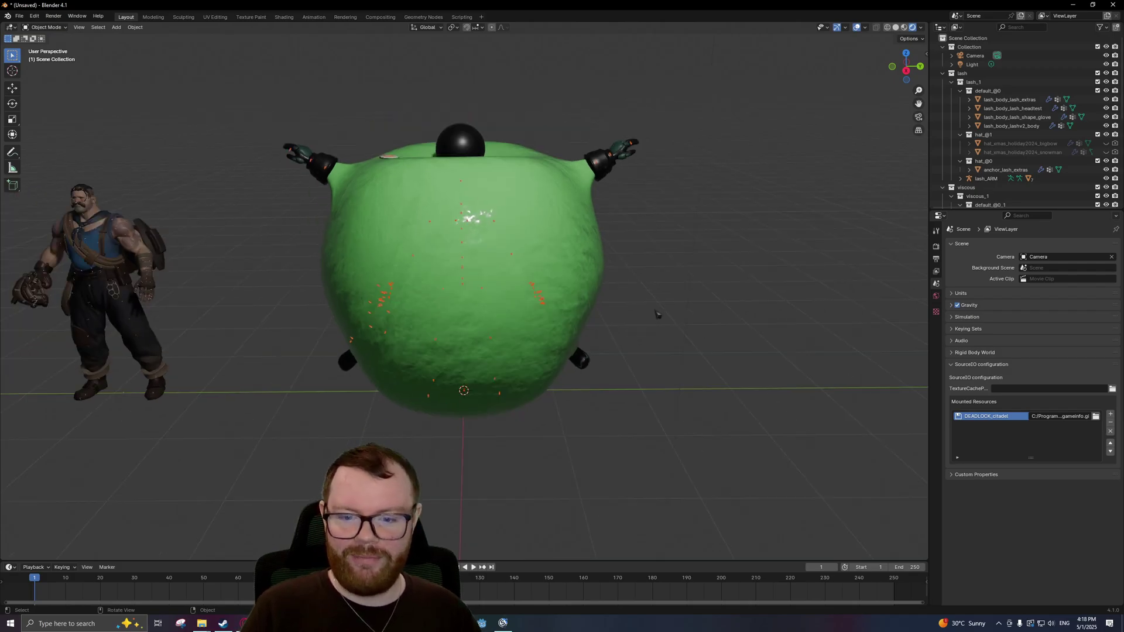
# - Hide the hat_@1_1 collection and toggle the inflated ball's visibility off and back on
pyautogui.scroll(-8, 1047, 141)
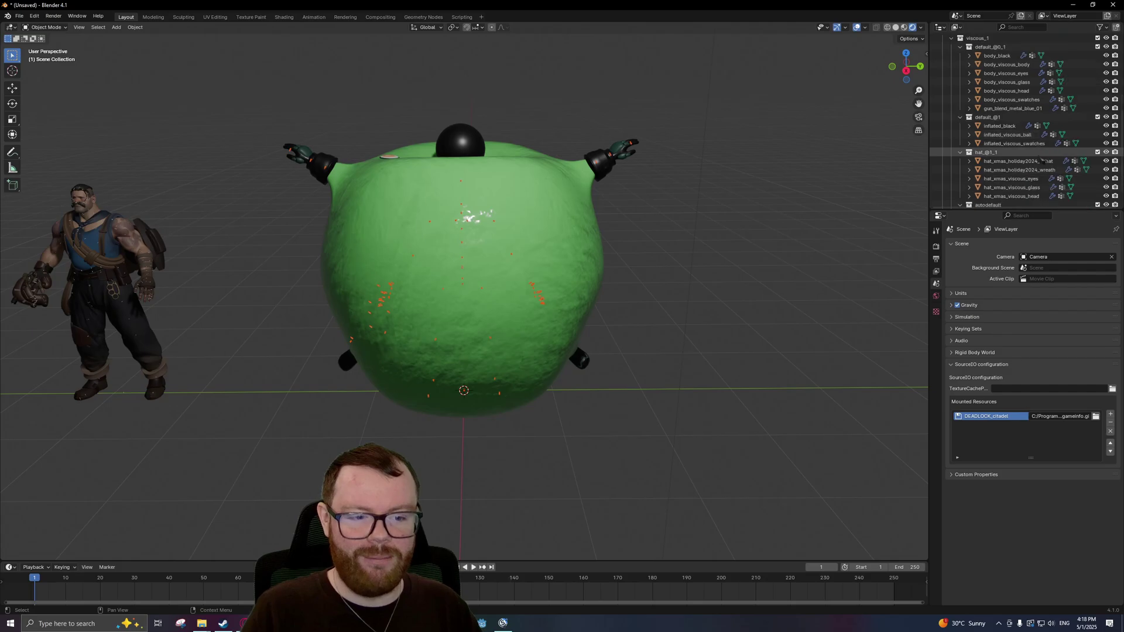
pyautogui.scroll(-1, 1042, 159)
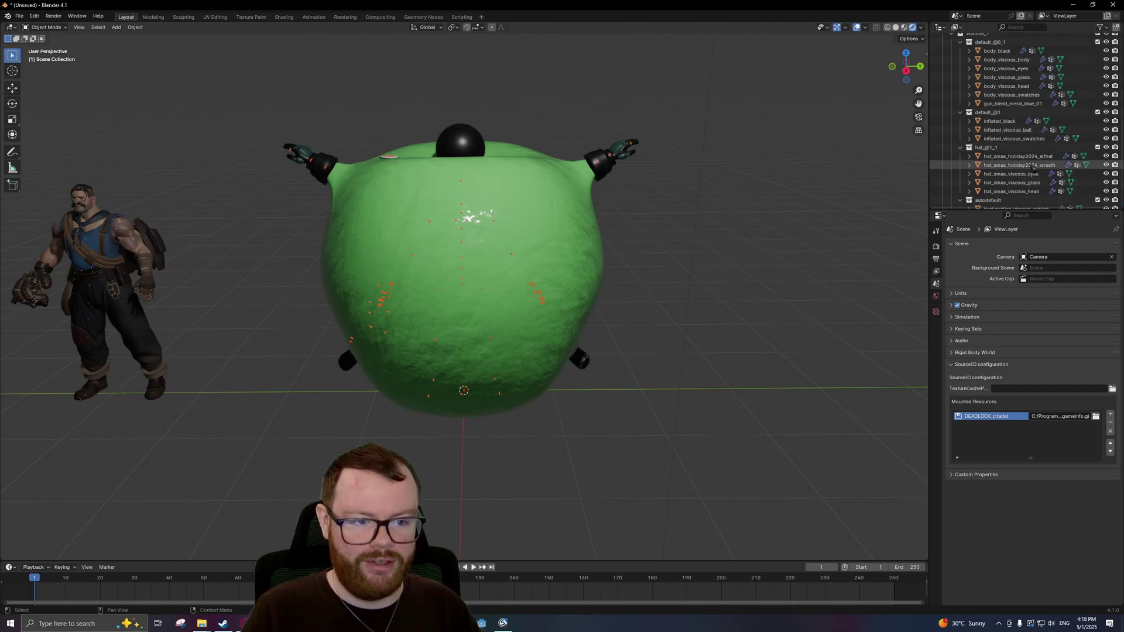
pyautogui.scroll(-2, 1034, 166)
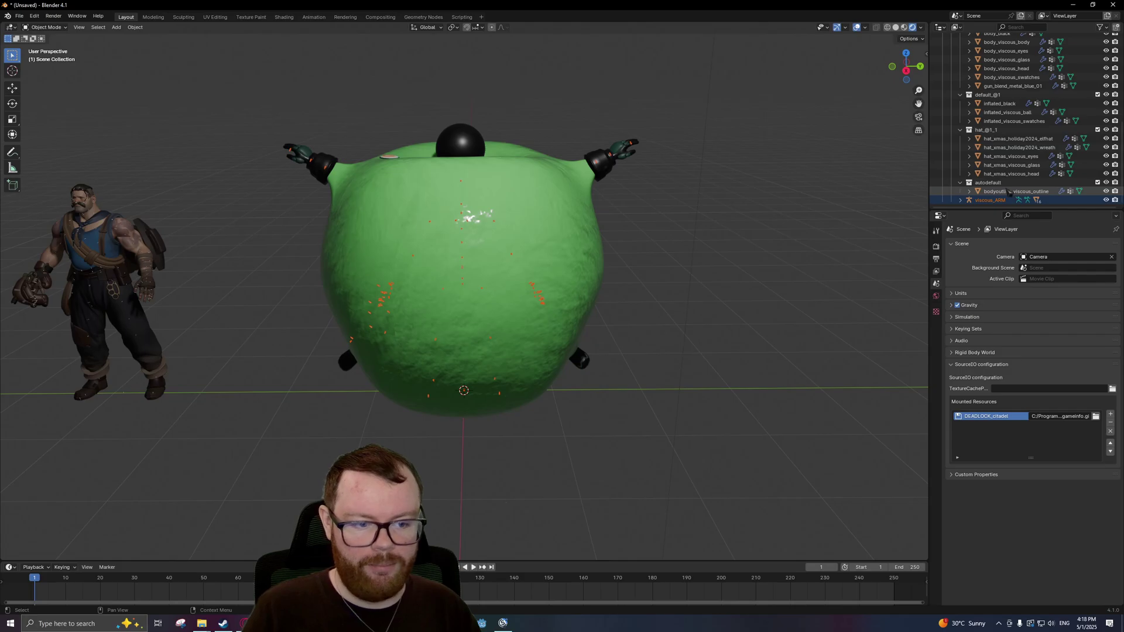
pyautogui.click(1107, 130)
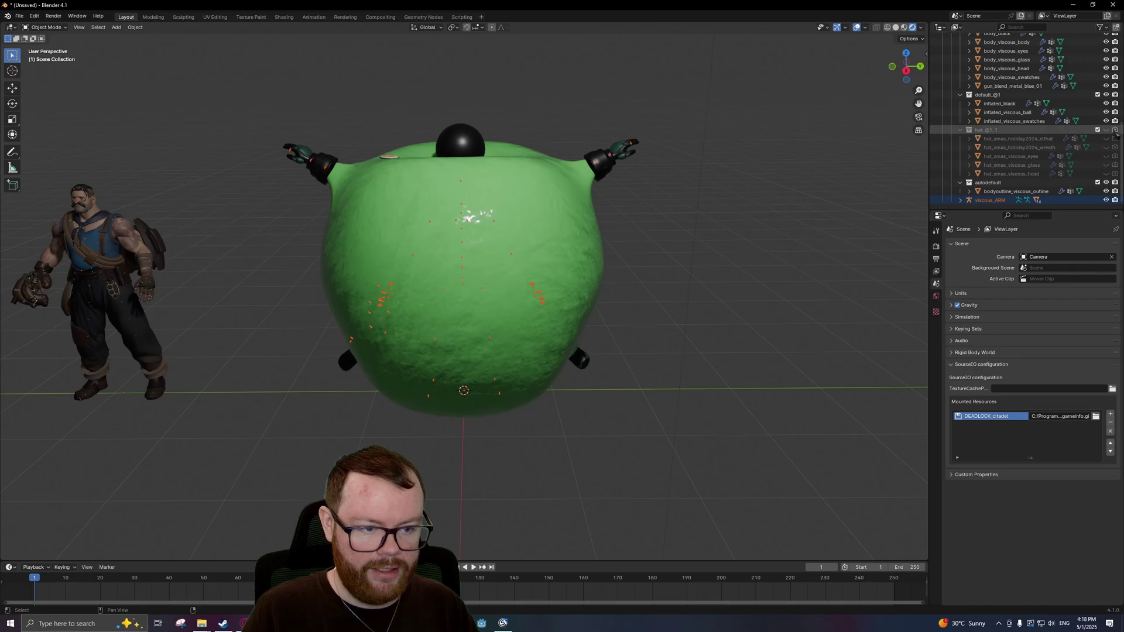
pyautogui.scroll(5, 1022, 170)
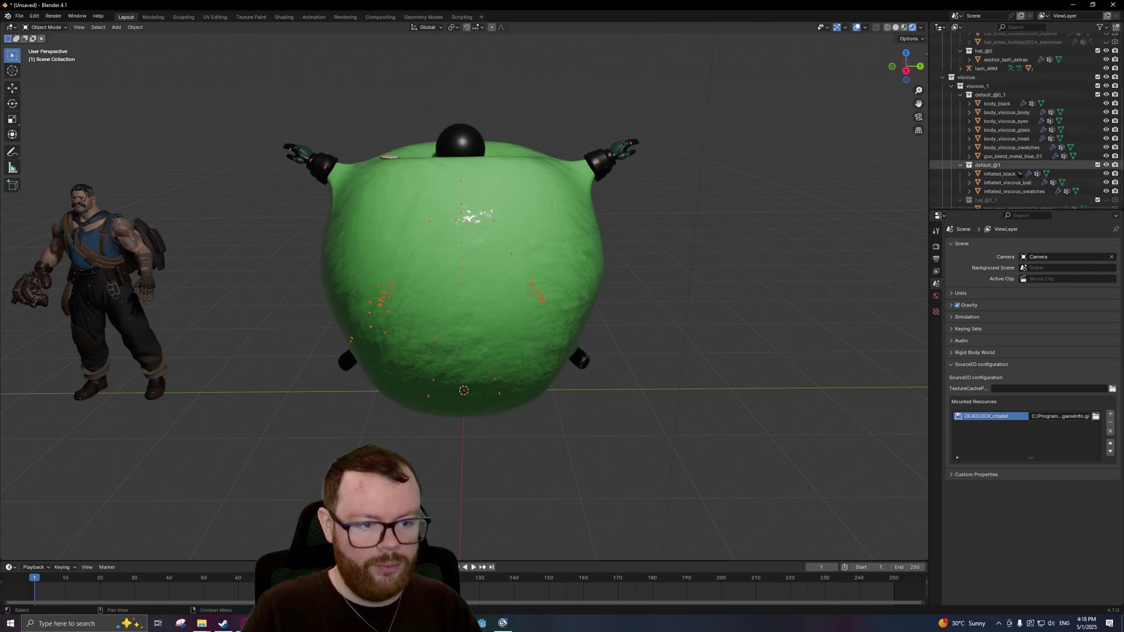
pyautogui.click(1107, 165)
pyautogui.click(1106, 165)
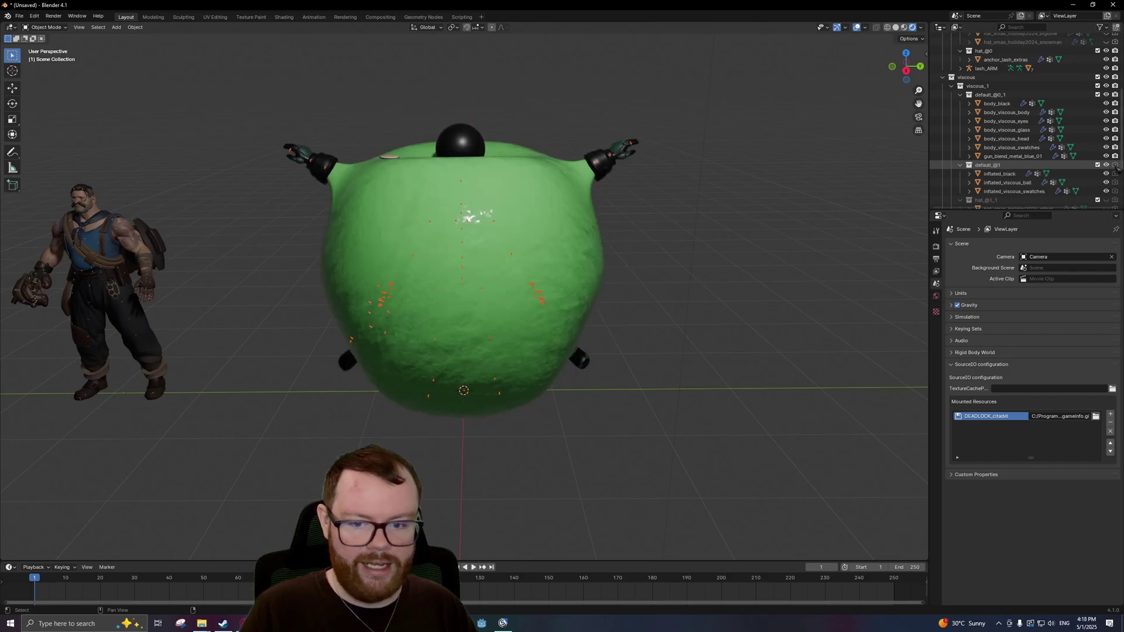
pyautogui.click(1106, 165)
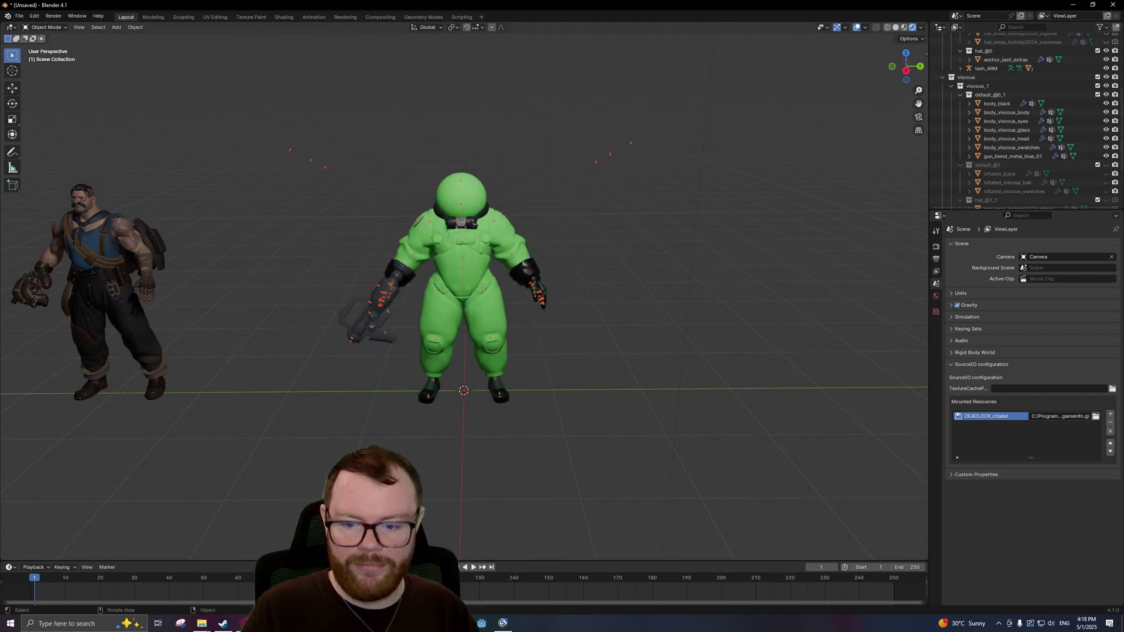
pyautogui.click(1107, 165)
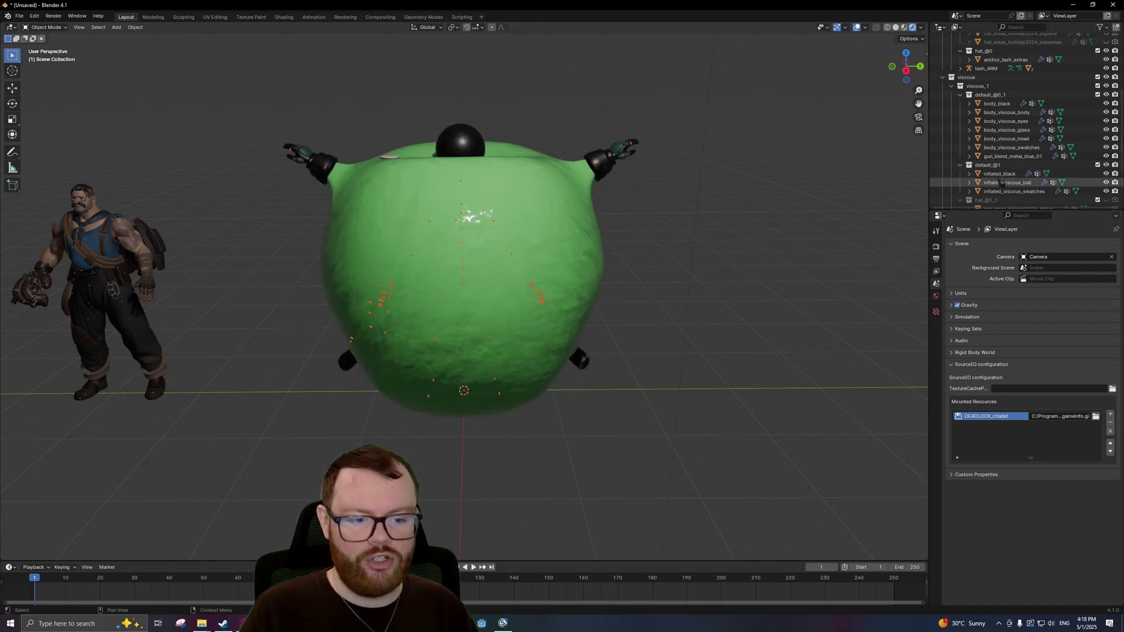
# - Move inflated_black through inflated_viscous_swatches along Y to 3.1647 m
pyautogui.click(1002, 174)
pyautogui.keyDown('shift'); pyautogui.click(1004, 191); pyautogui.keyUp('shift')
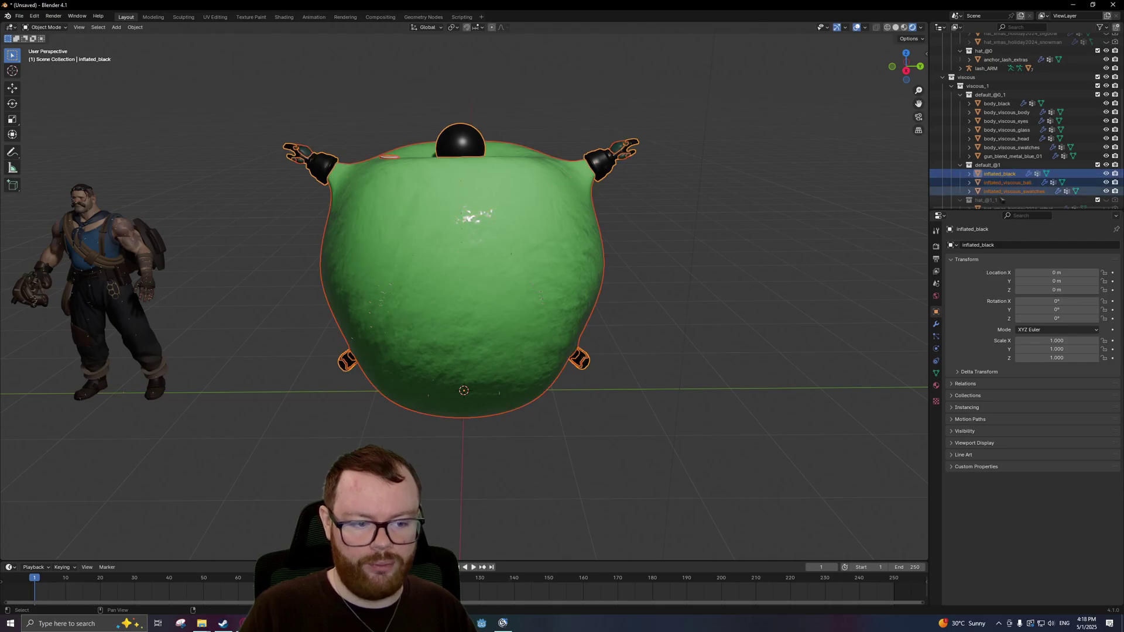
pyautogui.press('g')
pyautogui.press('x')
pyautogui.press('Escape')
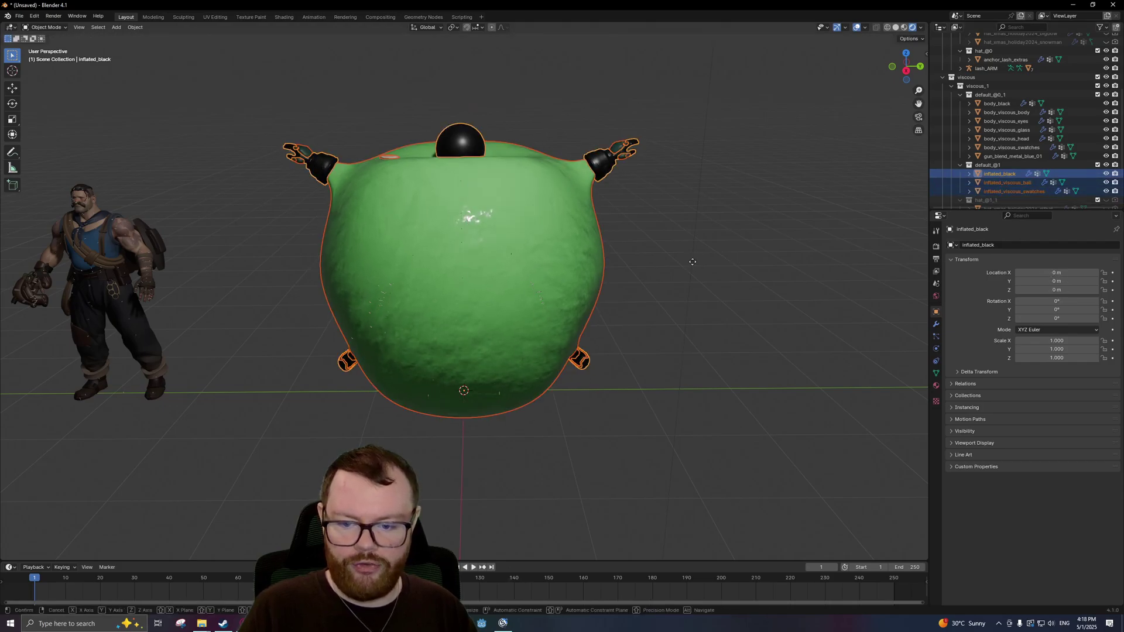
pyautogui.press('g')
pyautogui.press('y')
pyautogui.click(4, 268)
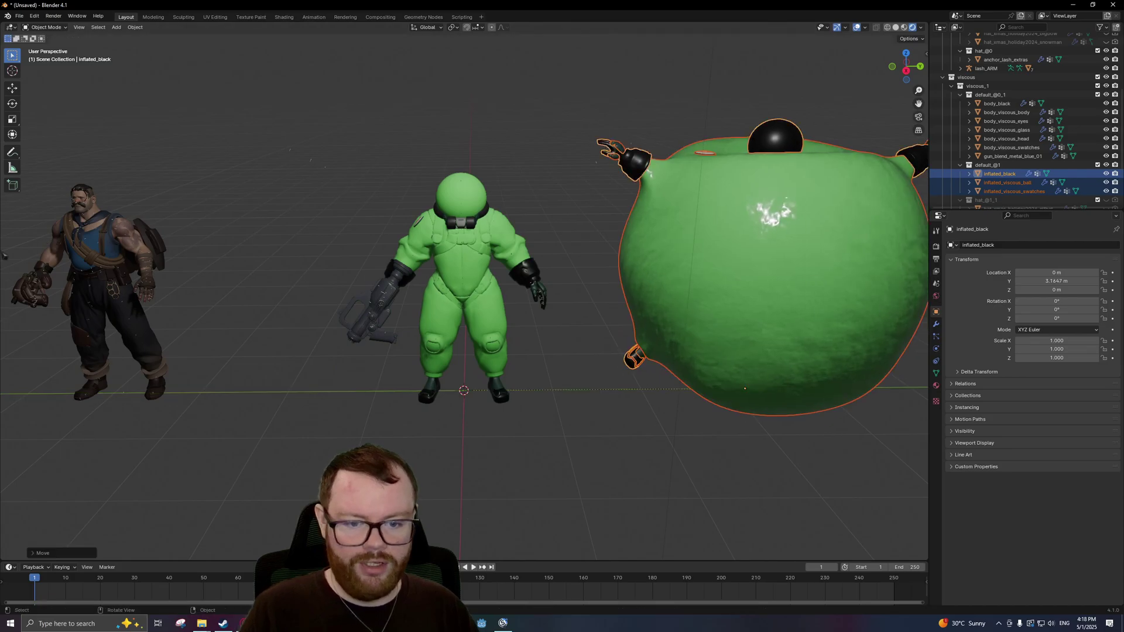
# - Deselect the inflated pieces and centre the view on the suited Viscous
pyautogui.click(546, 367)
pyautogui.scroll(3, 474, 289)
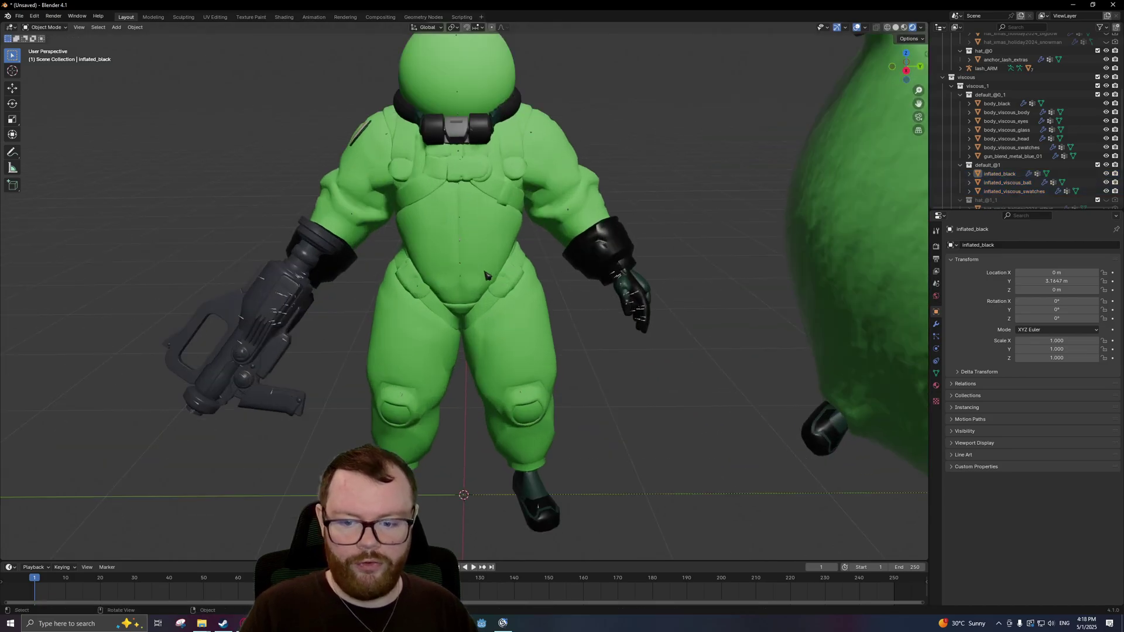
pyautogui.scroll(-3, 480, 284)
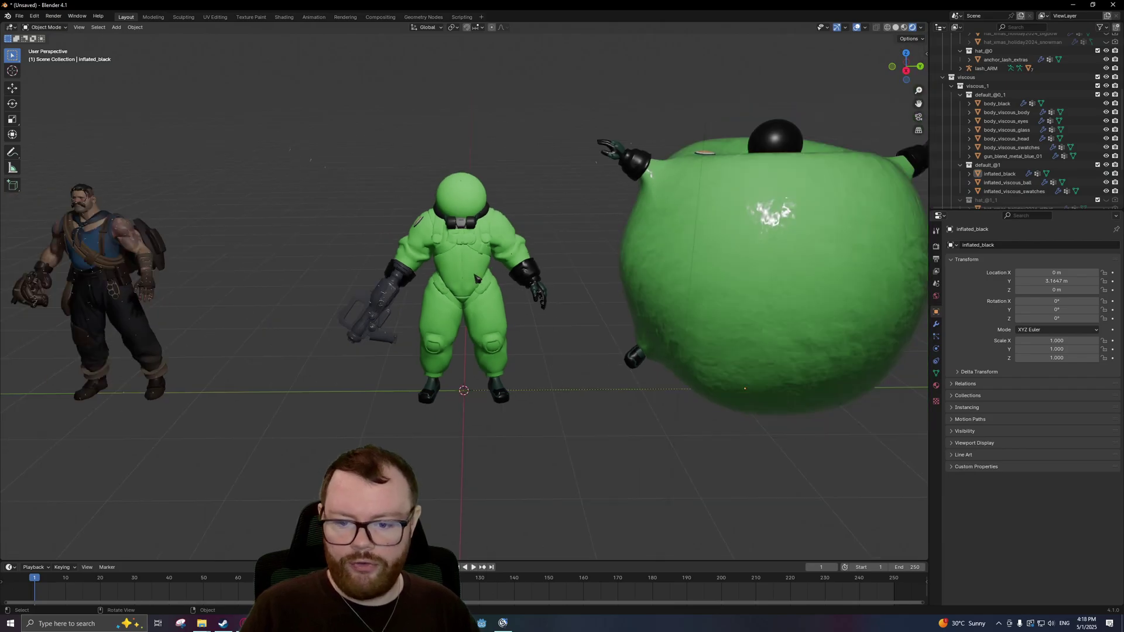
pyautogui.scroll(4, 476, 278)
pyautogui.scroll(-3, 477, 281)
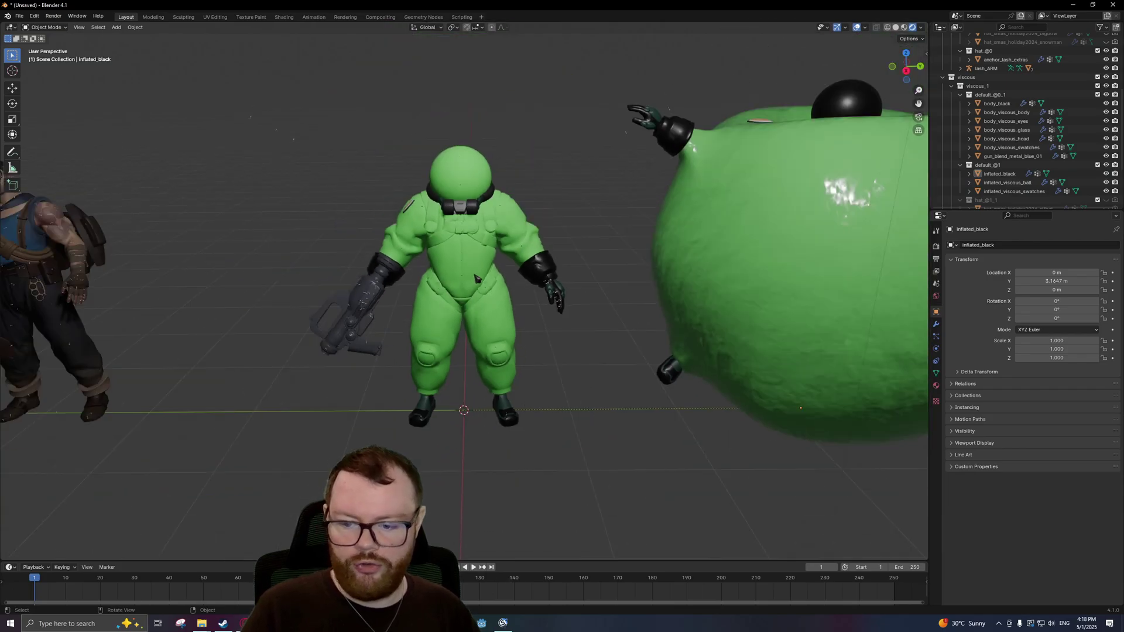
pyautogui.keyDown('shift'); pyautogui.moveTo(592, 324); pyautogui.dragTo(647, 329, button='middle'); pyautogui.keyUp('shift')
# - Make the lower timeline area taller and open its Editor Type list
pyautogui.scroll(3, 647, 328)
pyautogui.moveTo(410, 561); pyautogui.dragTo(351, 389)
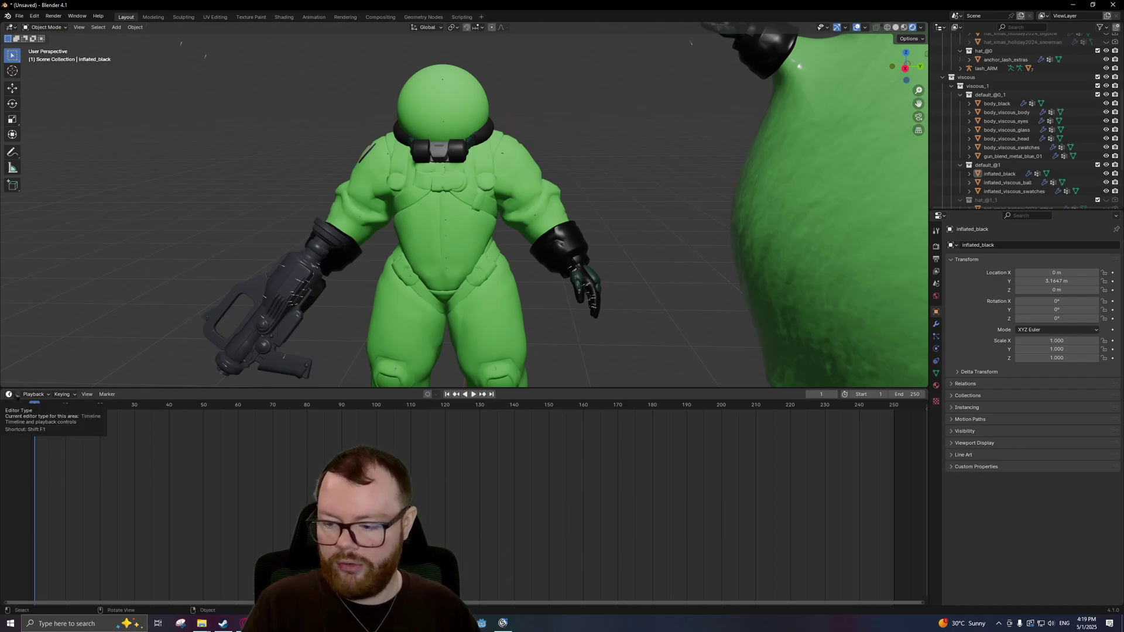
pyautogui.click(10, 394)
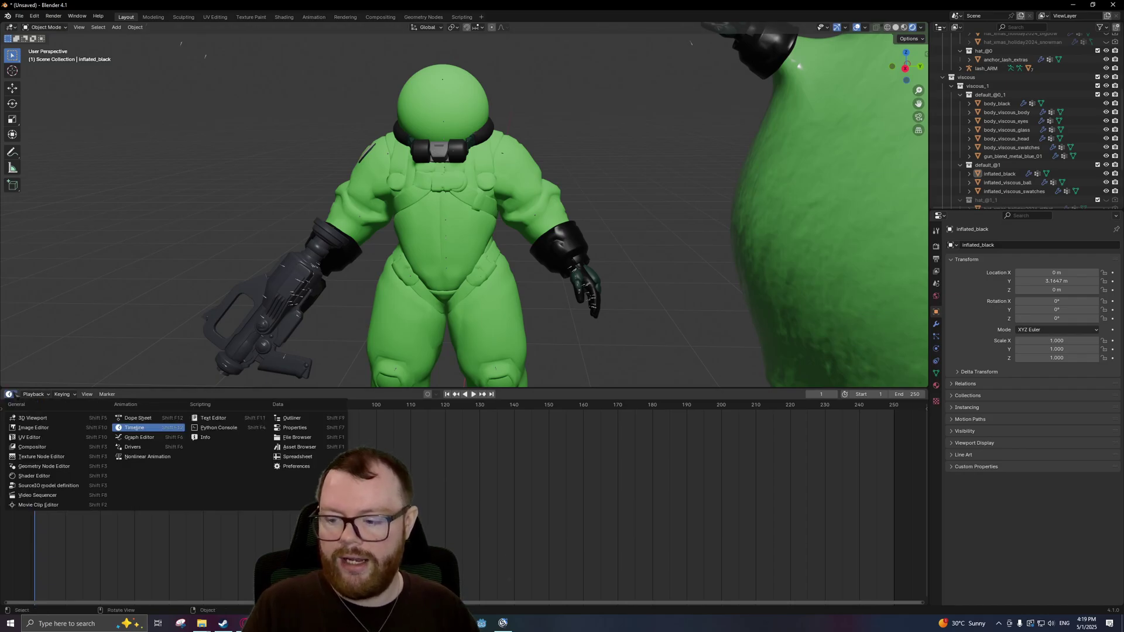
# - Turn the lower area into a Shader Editor and frame the material nodes
pyautogui.click(45, 477)
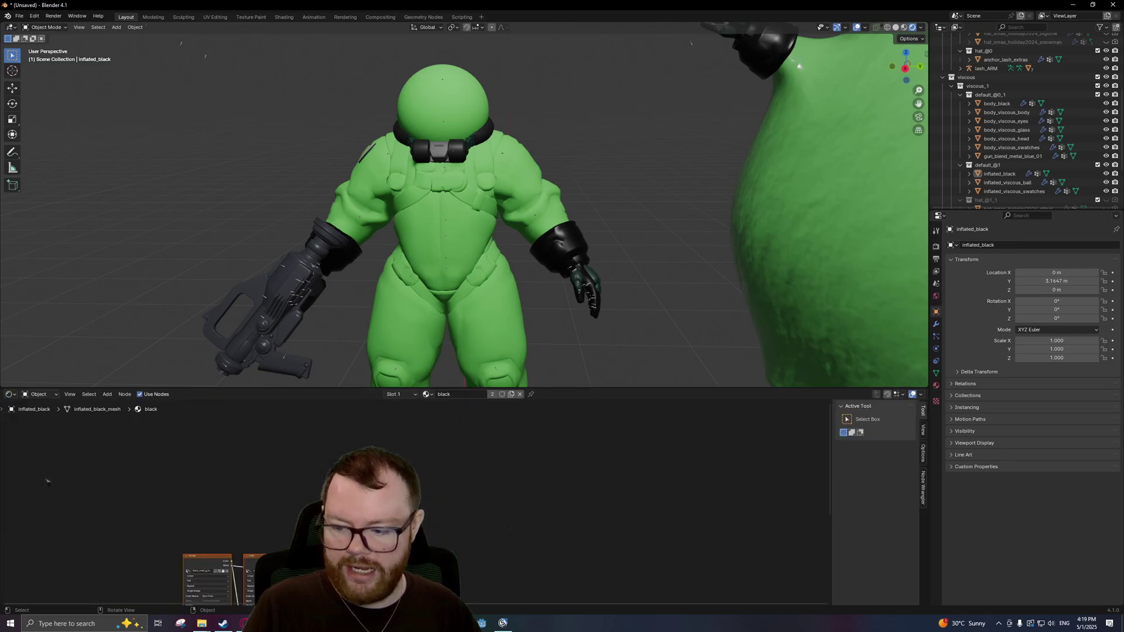
pyautogui.scroll(5, 438, 433)
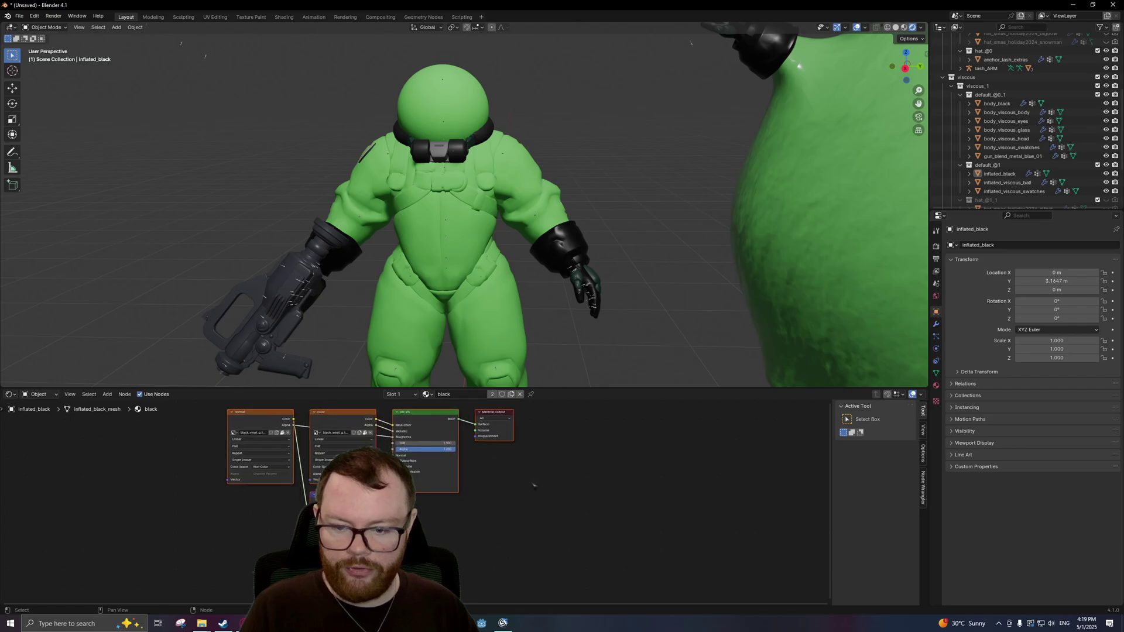
pyautogui.moveTo(621, 506); pyautogui.dragTo(636, 519, button='middle')
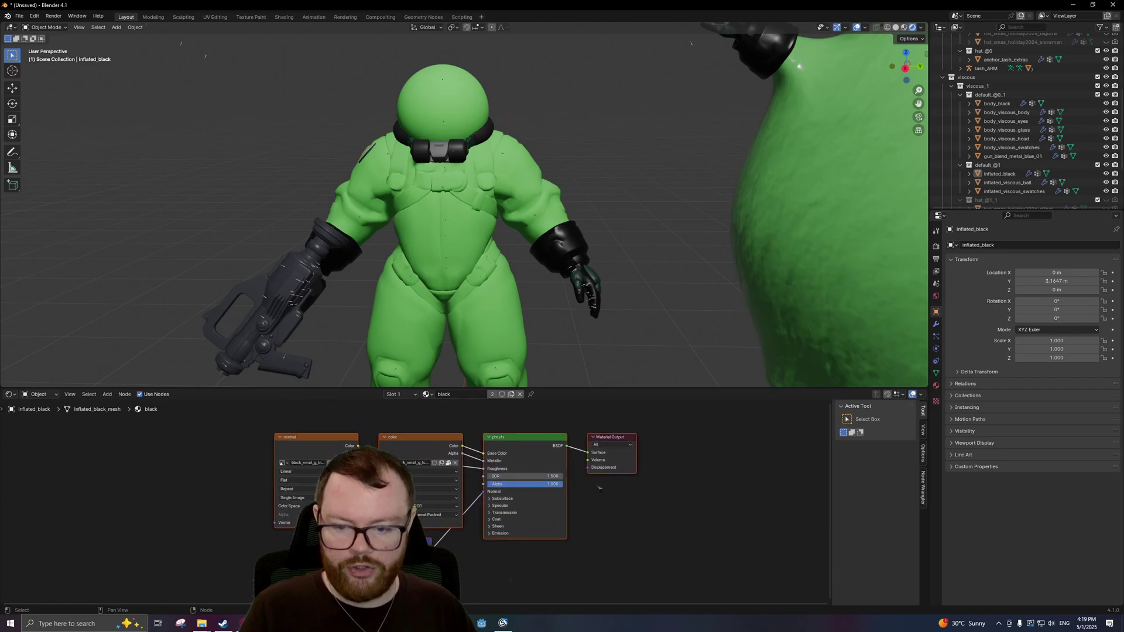
# - Select bodyoutline_viscous_outline and lower its Principled BSDF Alpha to 0.429
pyautogui.click(501, 322)
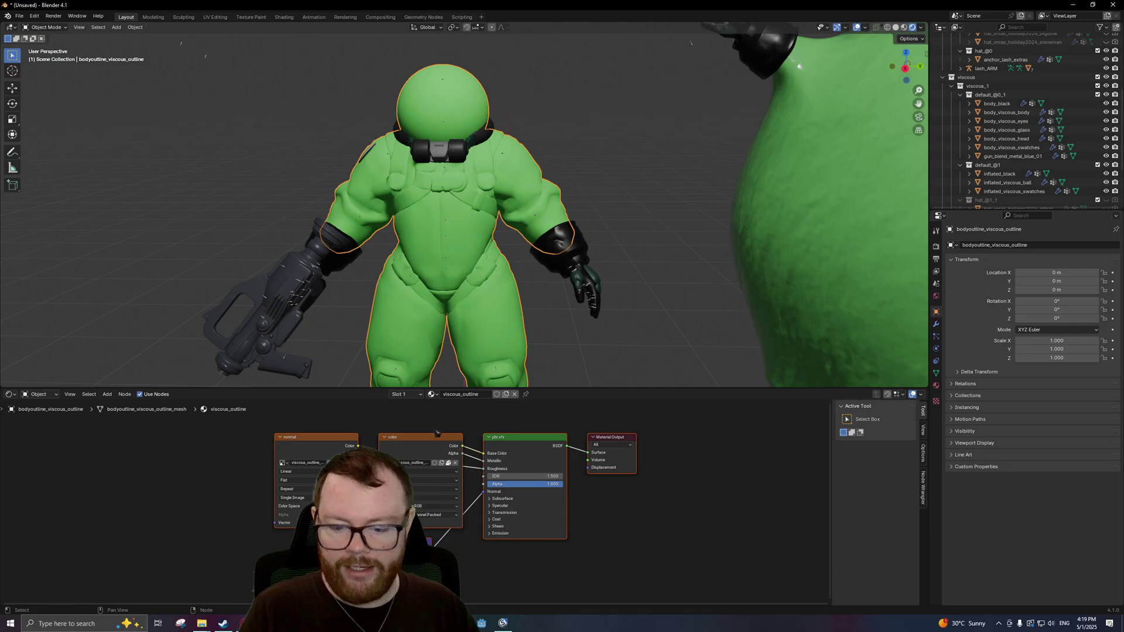
pyautogui.scroll(1, 491, 468)
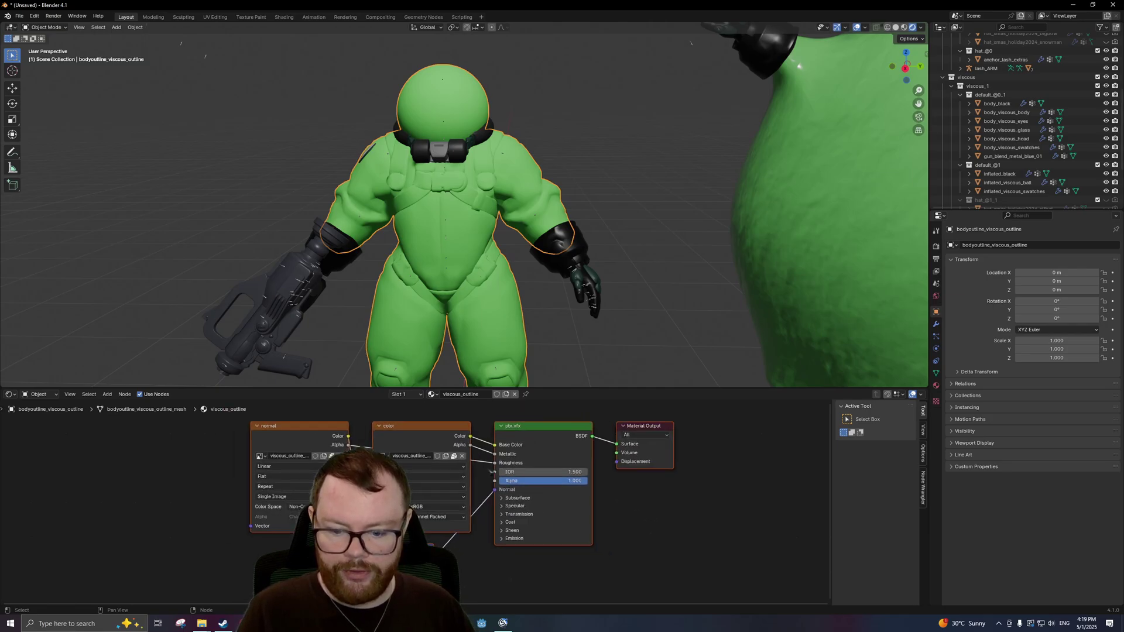
pyautogui.scroll(-1, 535, 490)
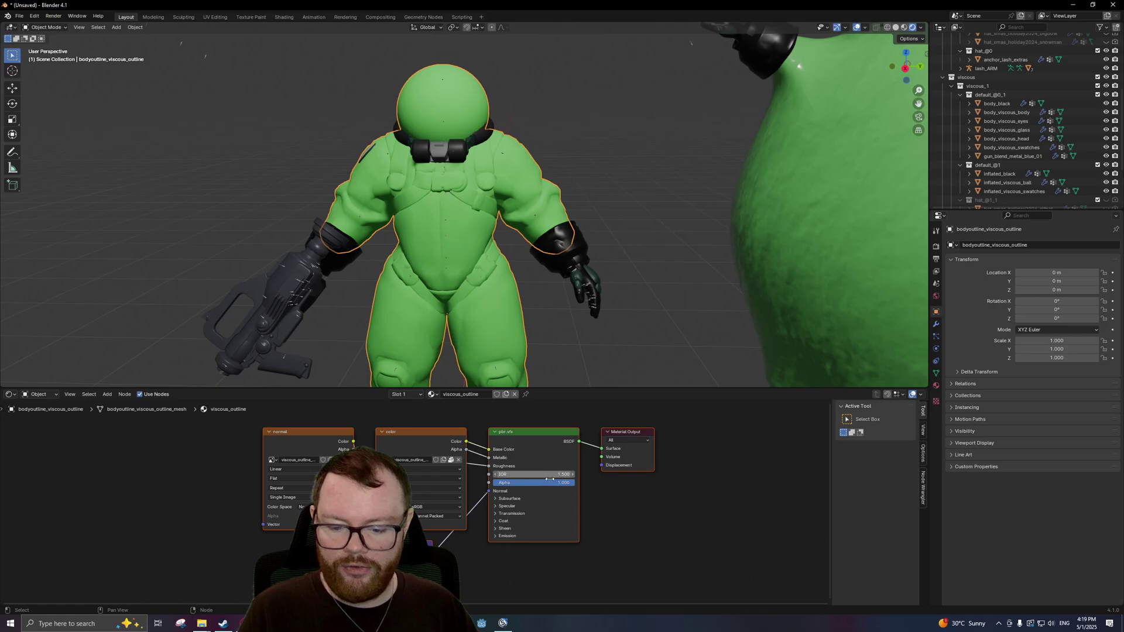
pyautogui.moveTo(568, 487); pyautogui.dragTo(549, 488)
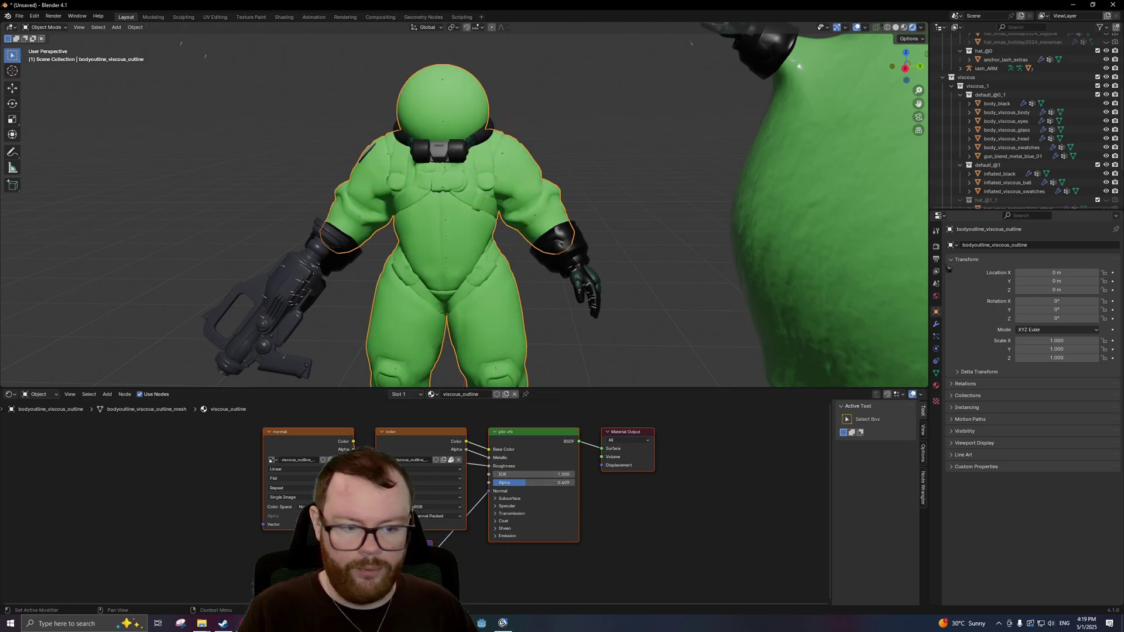
# - Switch the render engine to Cycles and drop the viscous_outline Alpha to 0.000
pyautogui.click(937, 246)
pyautogui.click(1069, 244)
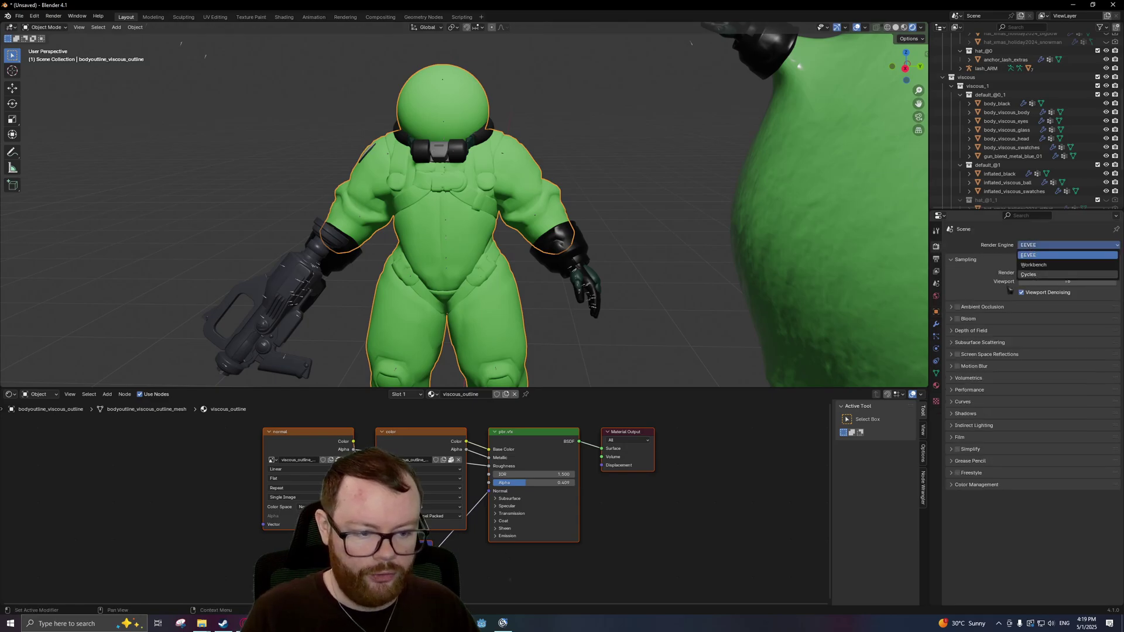
pyautogui.click(1029, 274)
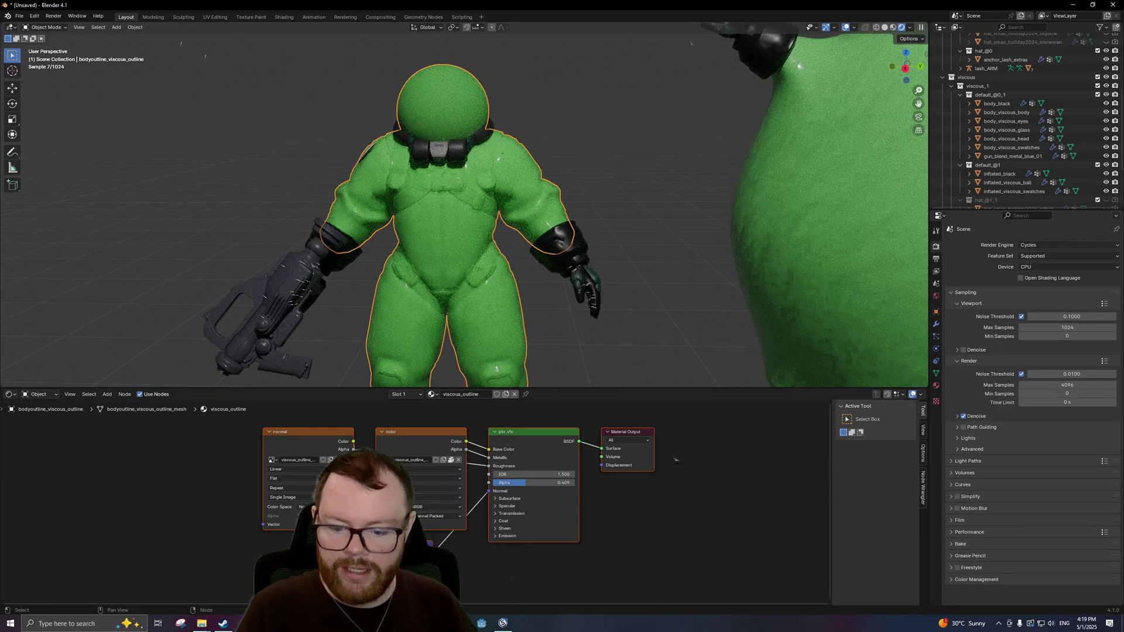
pyautogui.moveTo(545, 482); pyautogui.dragTo(494, 483)
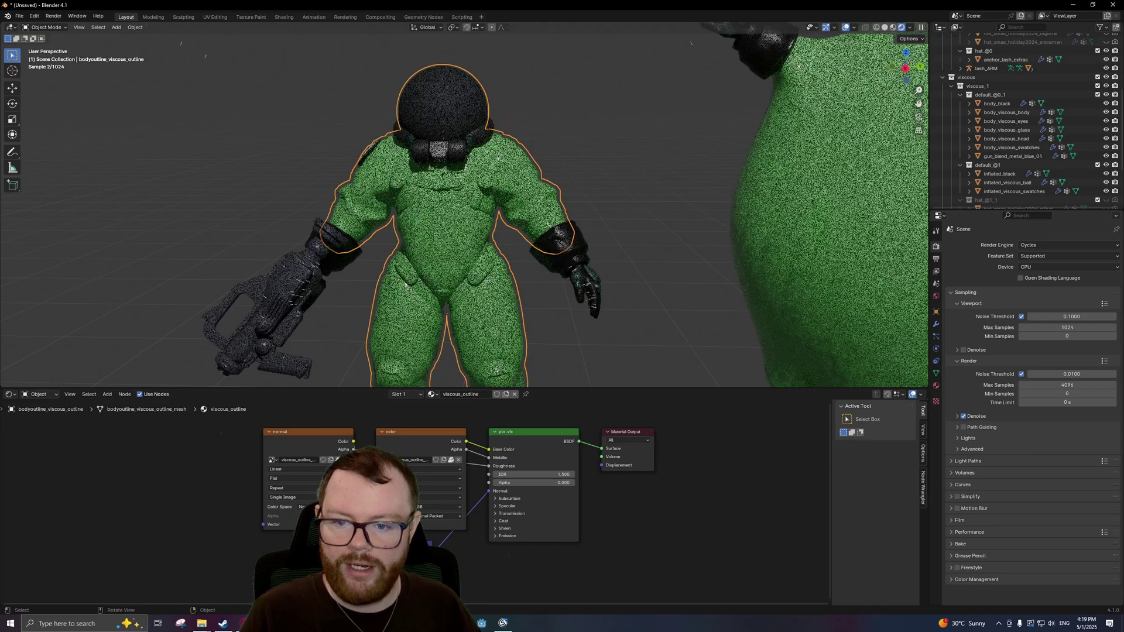
pyautogui.moveTo(537, 352); pyautogui.dragTo(543, 263, button='middle')
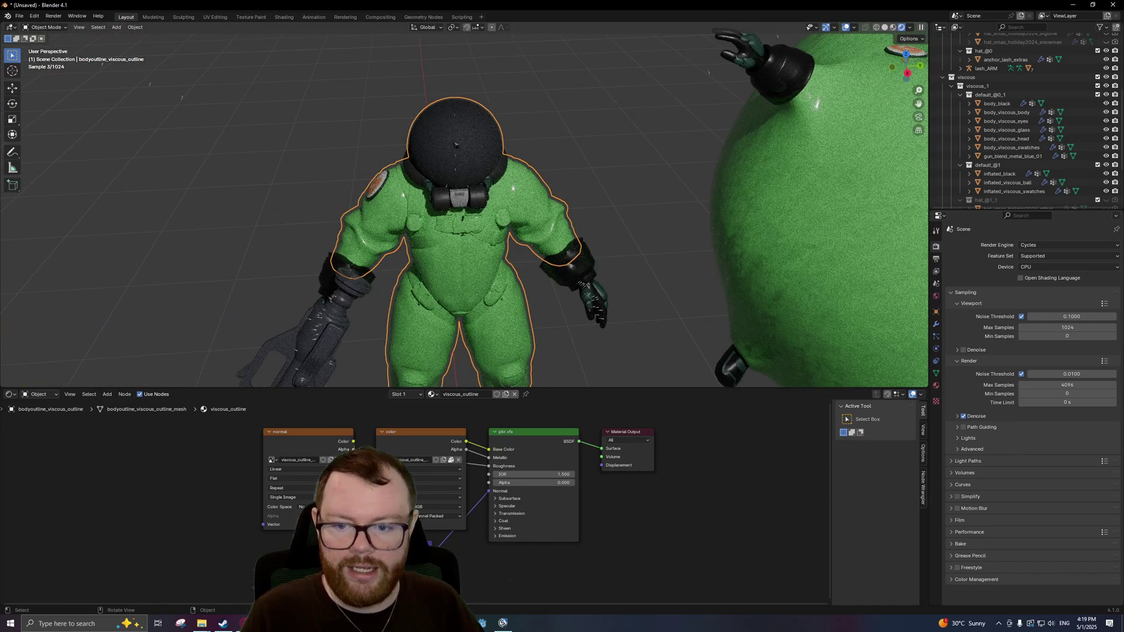
# - Hide body_viscous_glass in the Outliner, then reselect the body outline mesh
pyautogui.click(1013, 130)
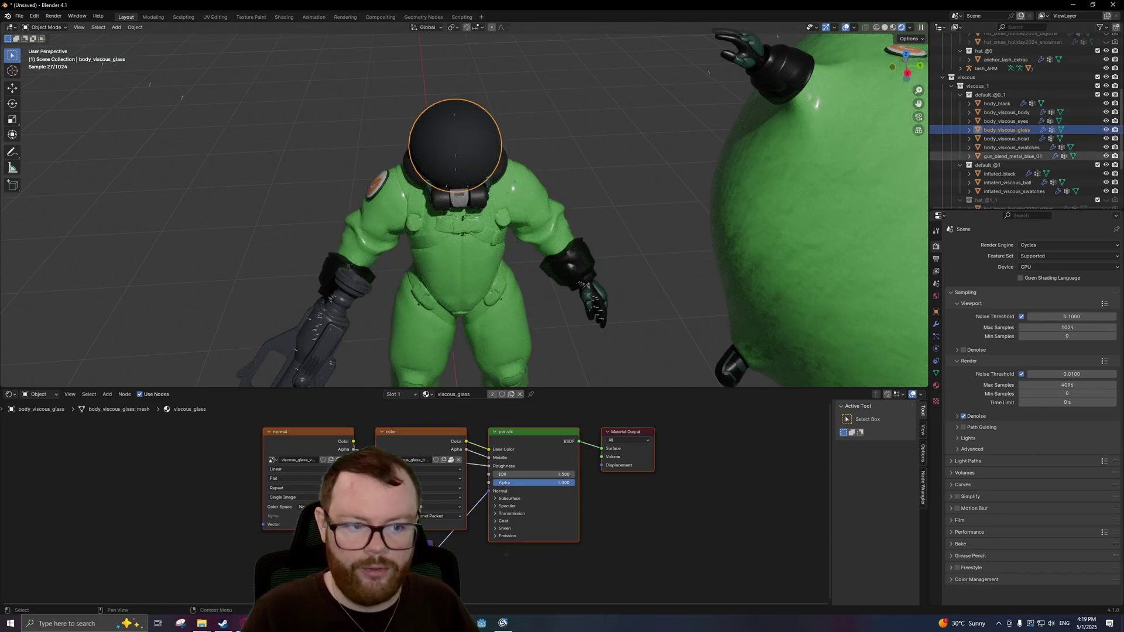
pyautogui.click(1106, 129)
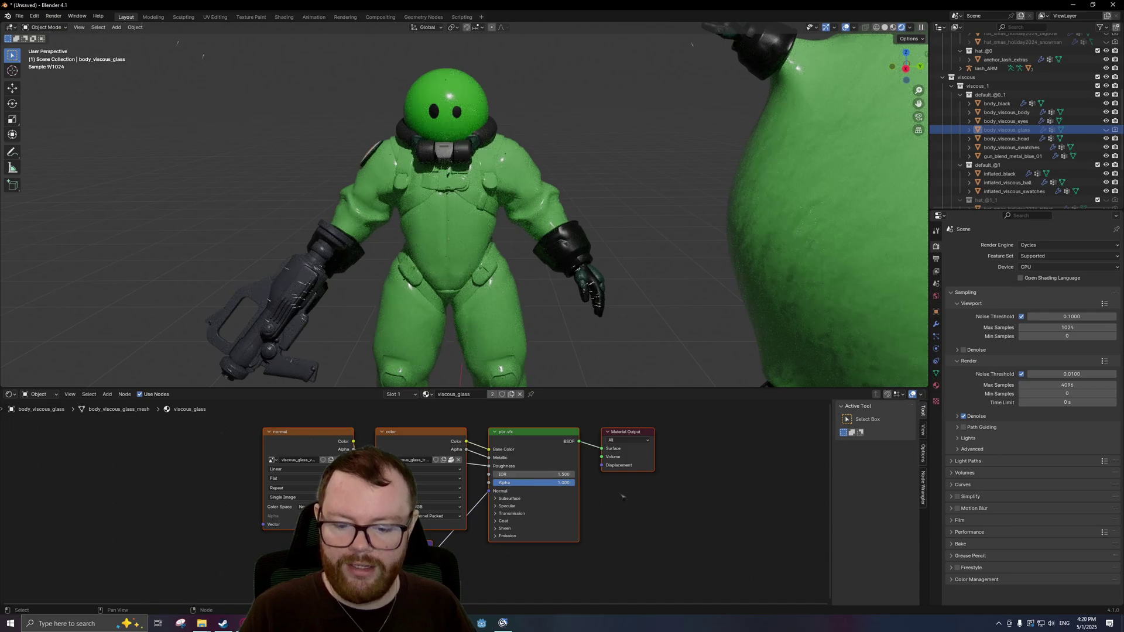
pyautogui.click(467, 130)
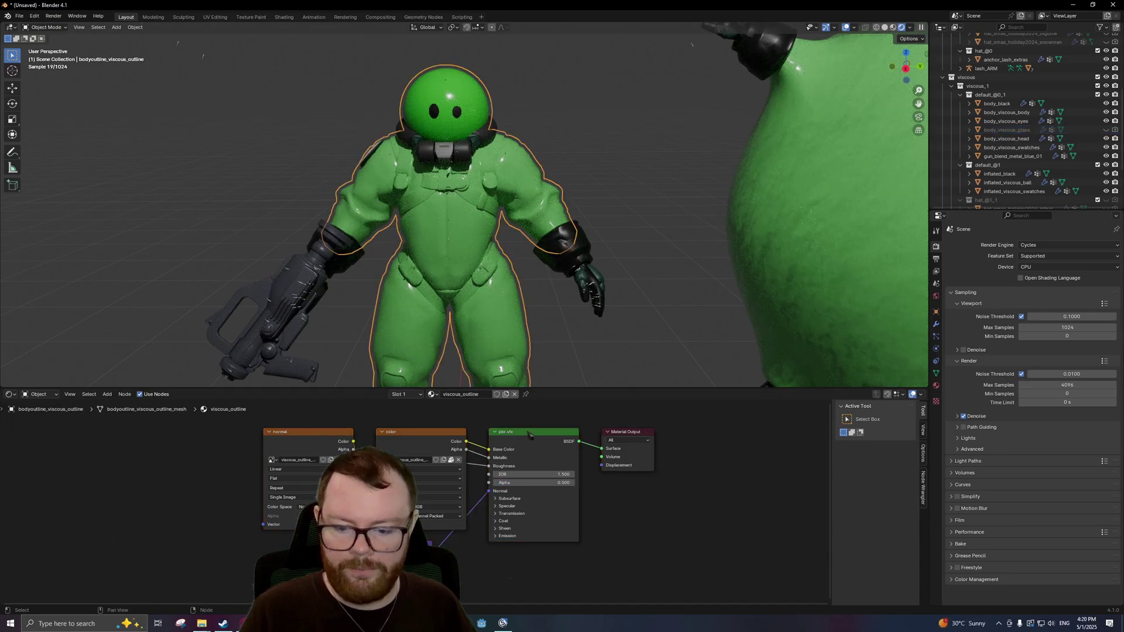
# - Readjust the outline material's pbr.vfx Alpha and orbit around the glossy green character
pyautogui.moveTo(498, 483); pyautogui.dragTo(571, 483)
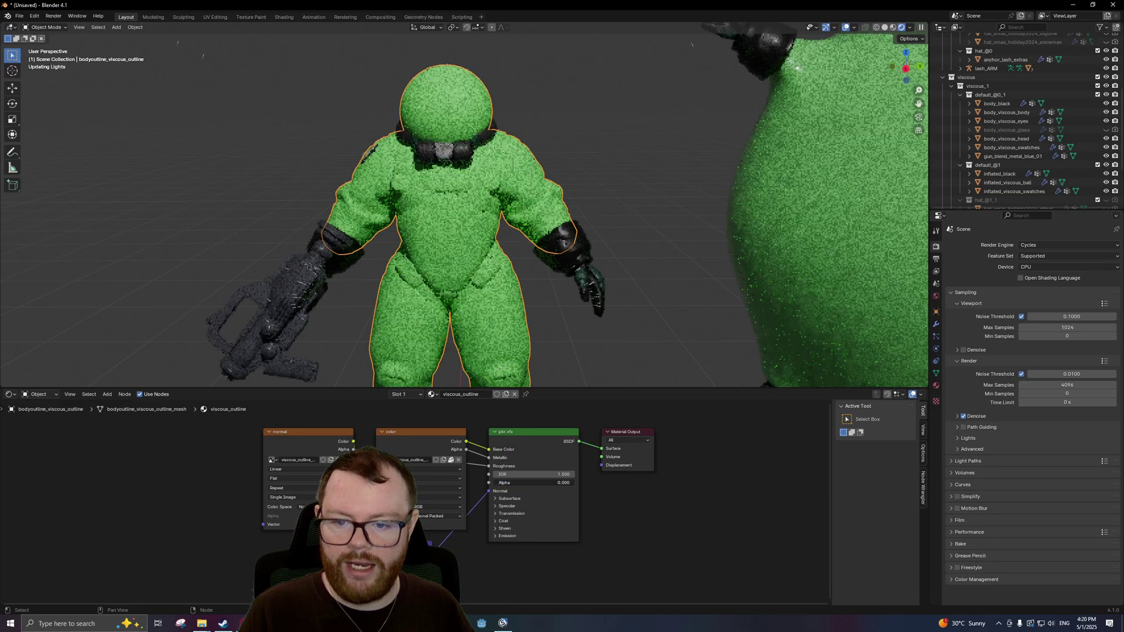
pyautogui.moveTo(571, 483); pyautogui.dragTo(498, 482)
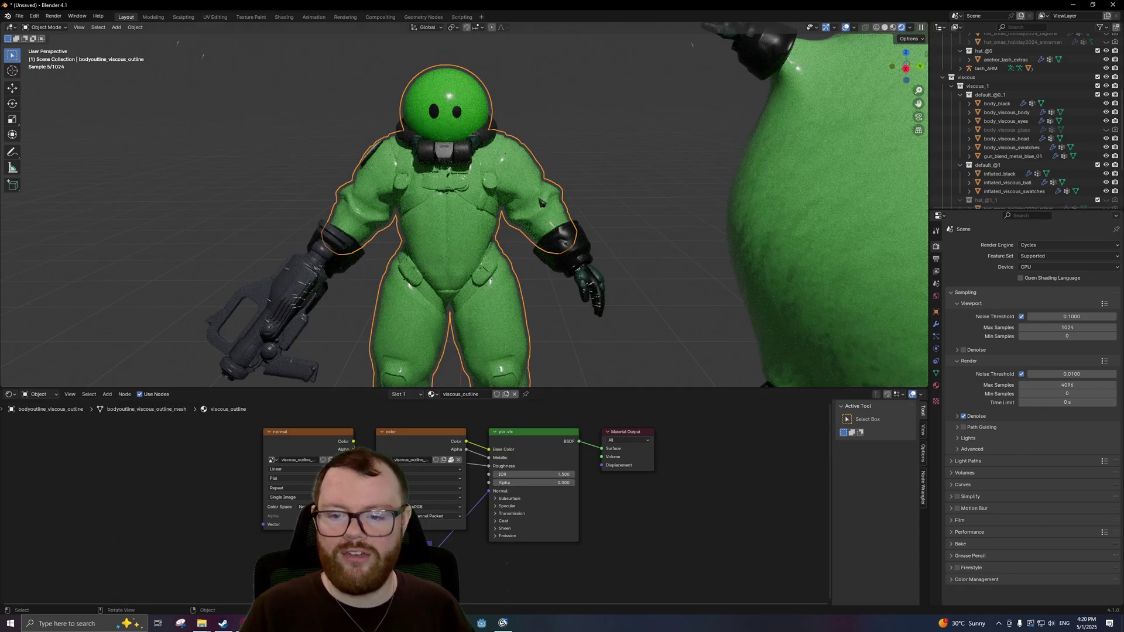
pyautogui.moveTo(645, 246); pyautogui.dragTo(627, 230, button='middle')
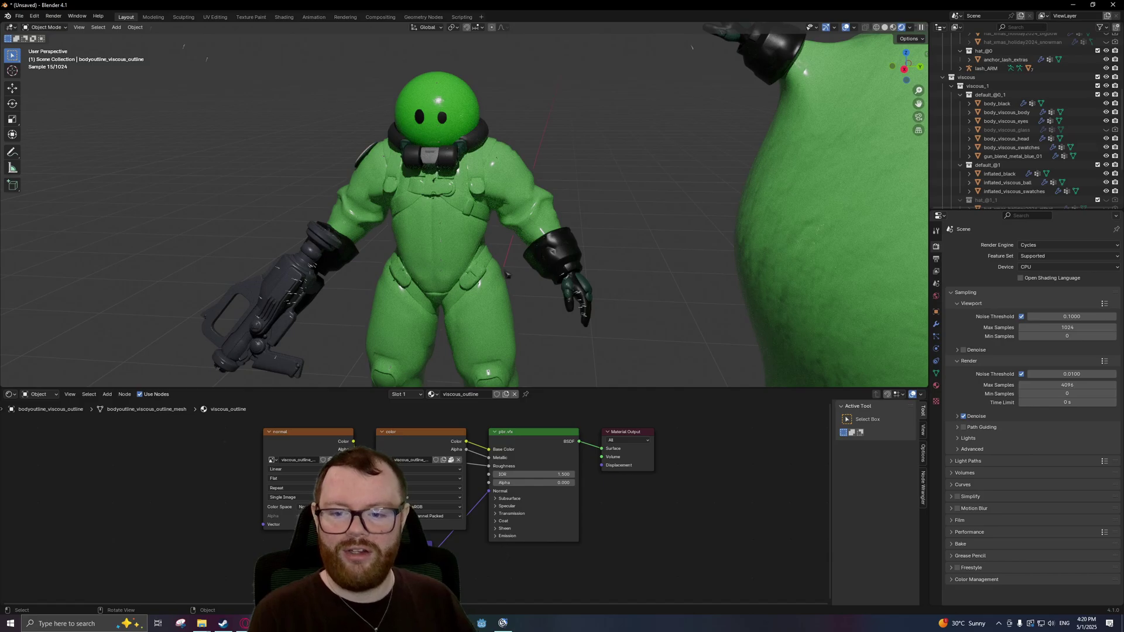
pyautogui.moveTo(486, 255); pyautogui.dragTo(497, 258, button='middle')
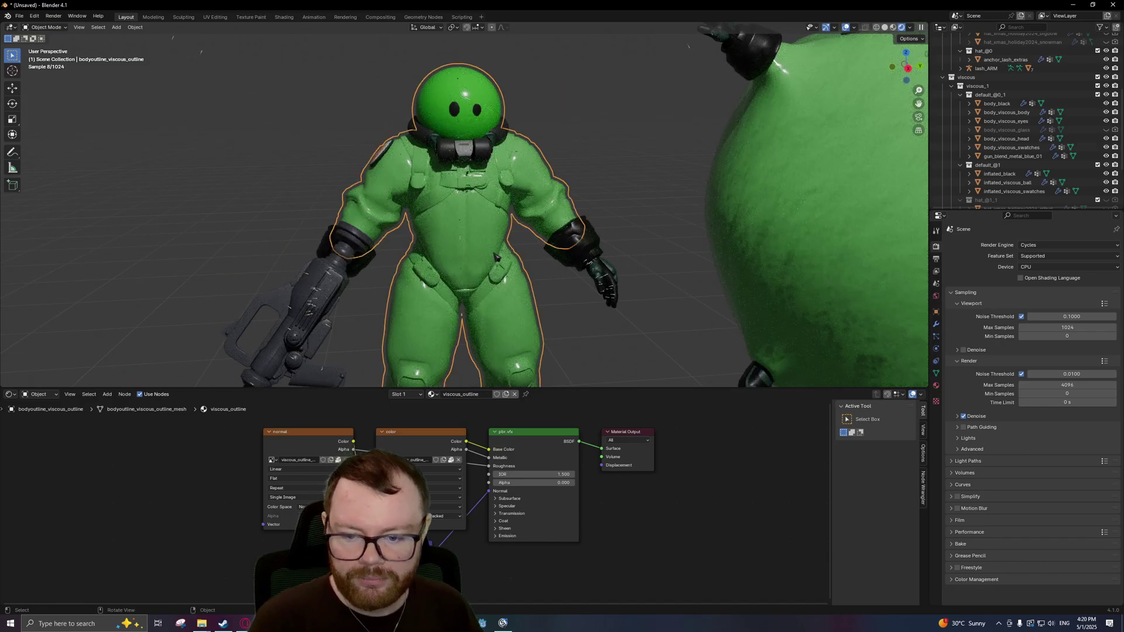
# - Lower body_viscous_body's pbr.vfx Alpha to about 0.34, orbiting to check the see-through body
pyautogui.click(497, 257)
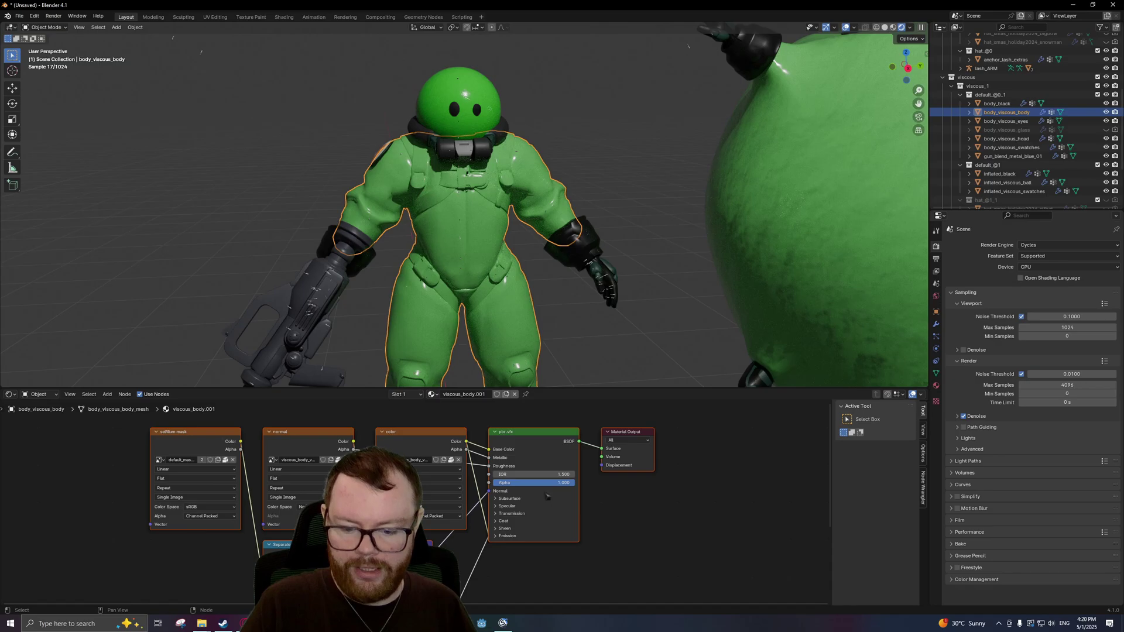
pyautogui.moveTo(562, 482); pyautogui.dragTo(513, 483)
pyautogui.moveTo(597, 346)
pyautogui.mouseDown(button='middle')
pyautogui.moveTo(550, 348)
pyautogui.moveTo(582, 351)
pyautogui.mouseUp(button='middle')
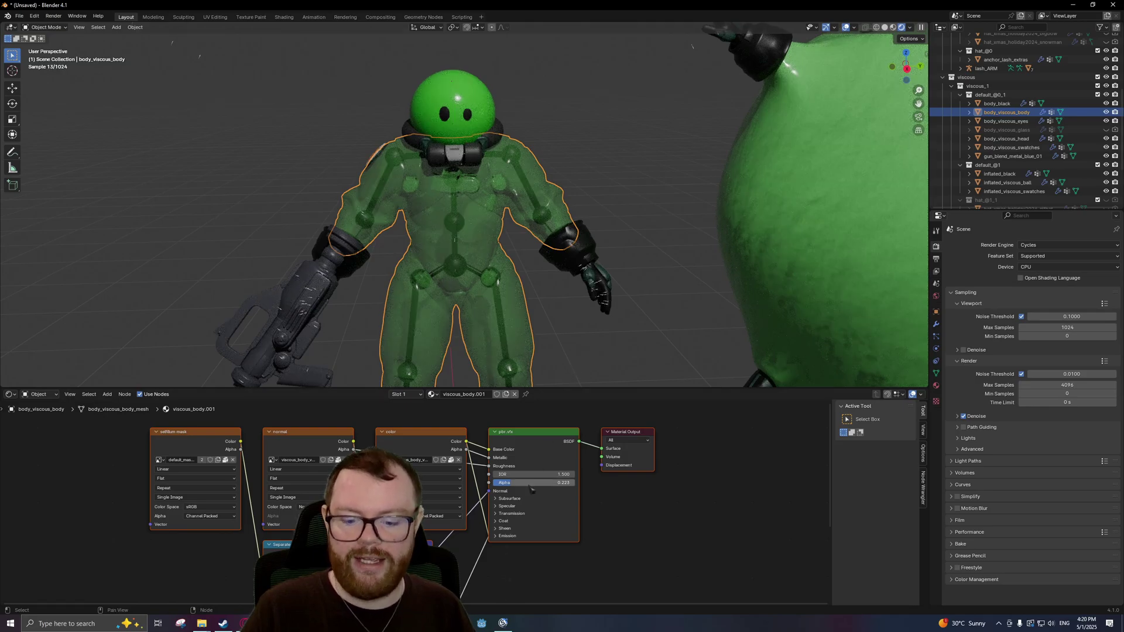
pyautogui.moveTo(516, 489); pyautogui.dragTo(521, 483)
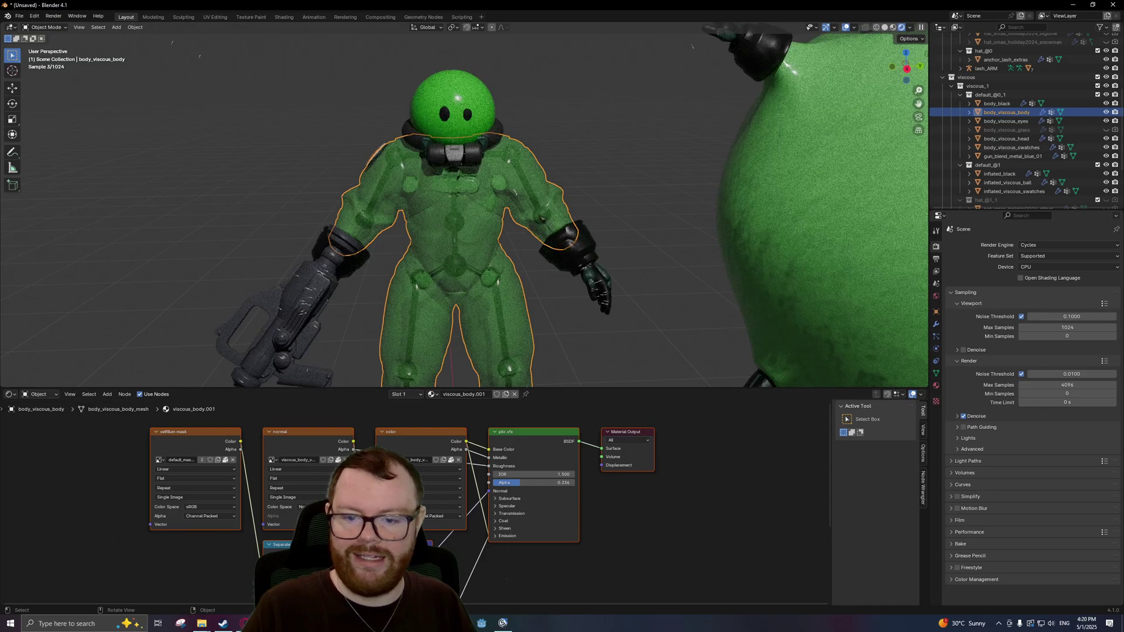
pyautogui.moveTo(586, 222)
pyautogui.mouseDown(button='middle')
pyautogui.moveTo(603, 212)
pyautogui.moveTo(589, 215)
pyautogui.mouseUp(button='middle')
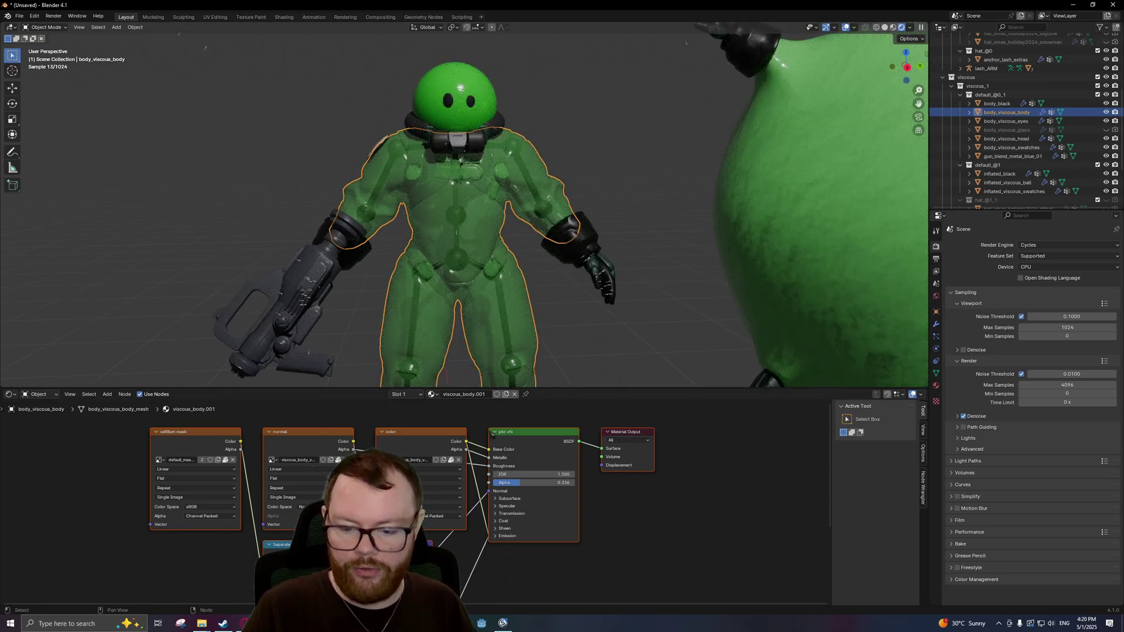
pyautogui.click(605, 332)
pyautogui.moveTo(605, 332); pyautogui.dragTo(590, 294, button='middle')
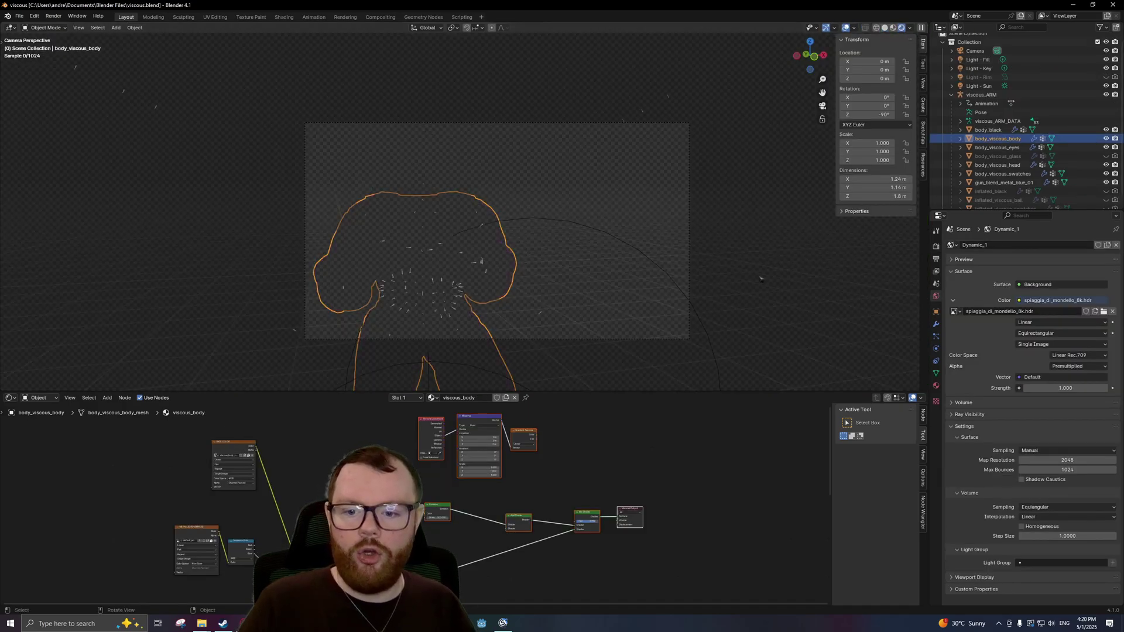
pyautogui.moveTo(724, 280); pyautogui.dragTo(667, 288, button='middle')
pyautogui.moveTo(672, 291); pyautogui.dragTo(699, 297, button='middle')
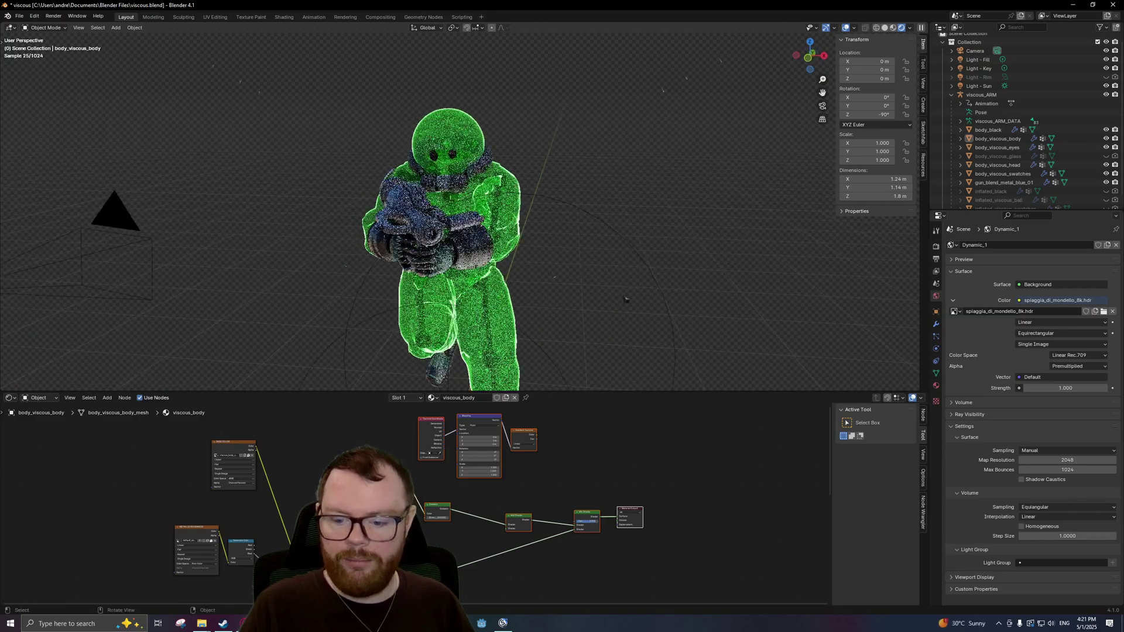
pyautogui.moveTo(391, 558); pyautogui.dragTo(650, 481, button='middle')
pyautogui.scroll(3, 650, 480)
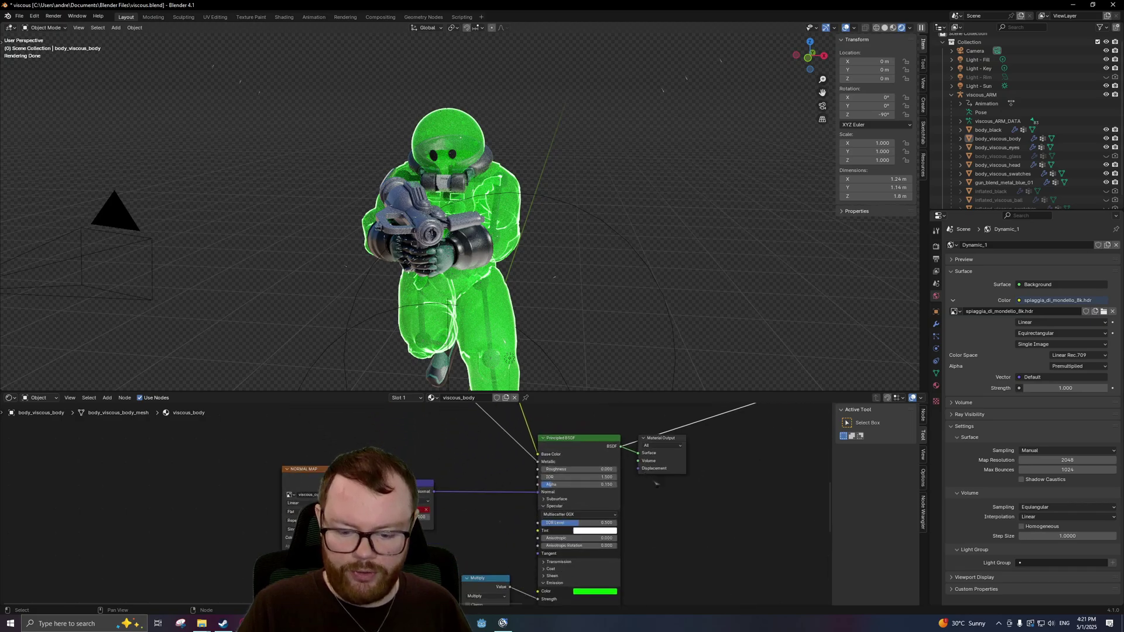
pyautogui.scroll(1, 691, 502)
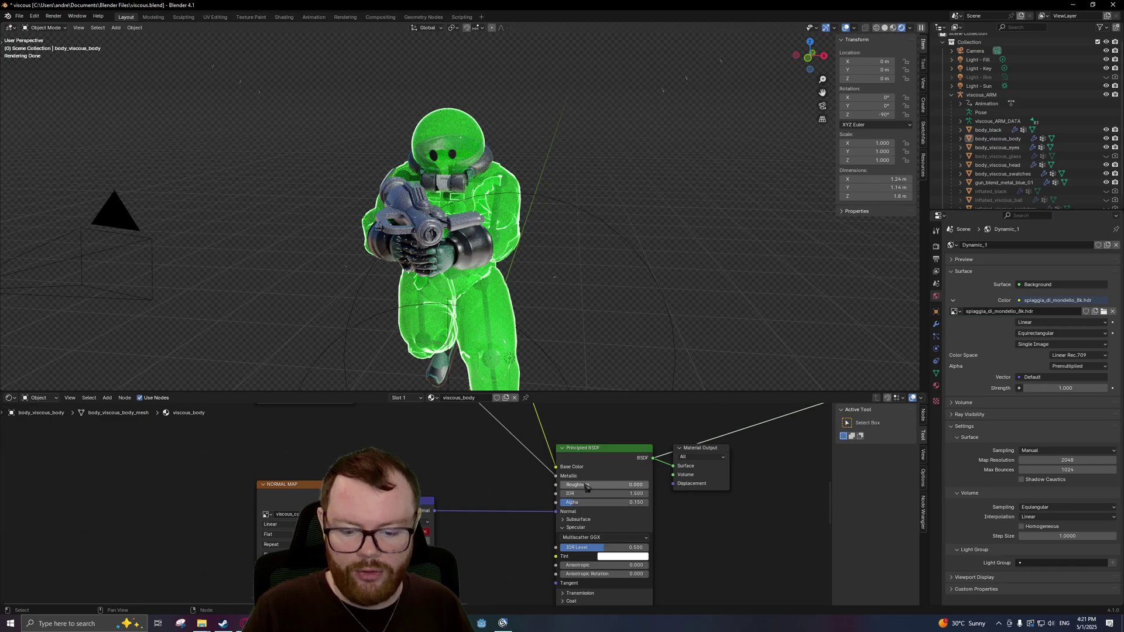
pyautogui.scroll(2, 560, 309)
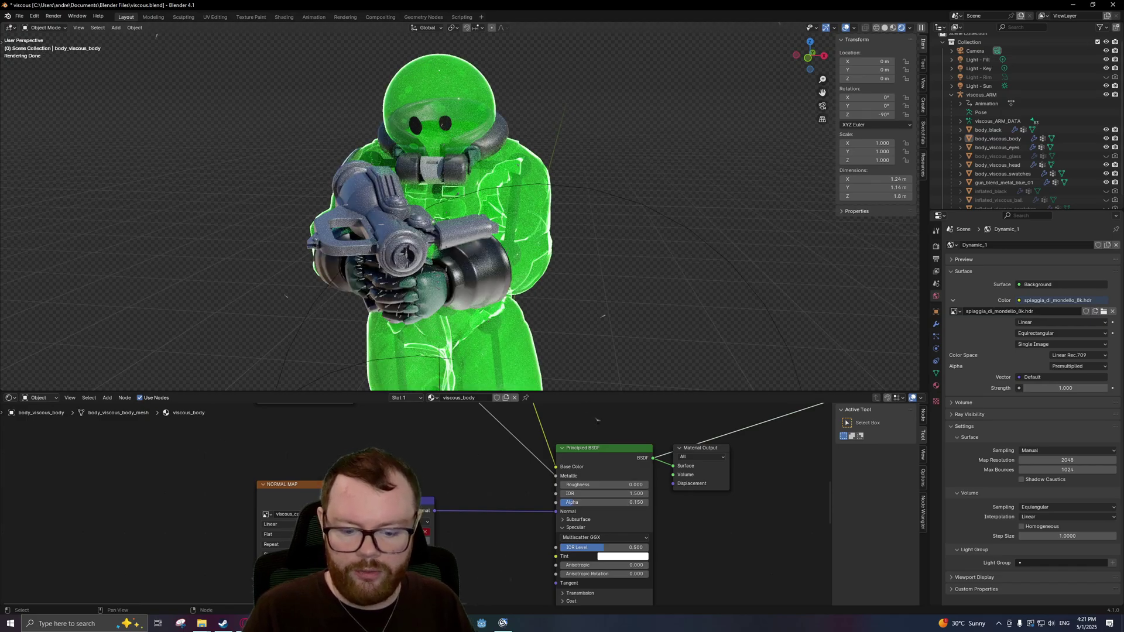
pyautogui.click(452, 129)
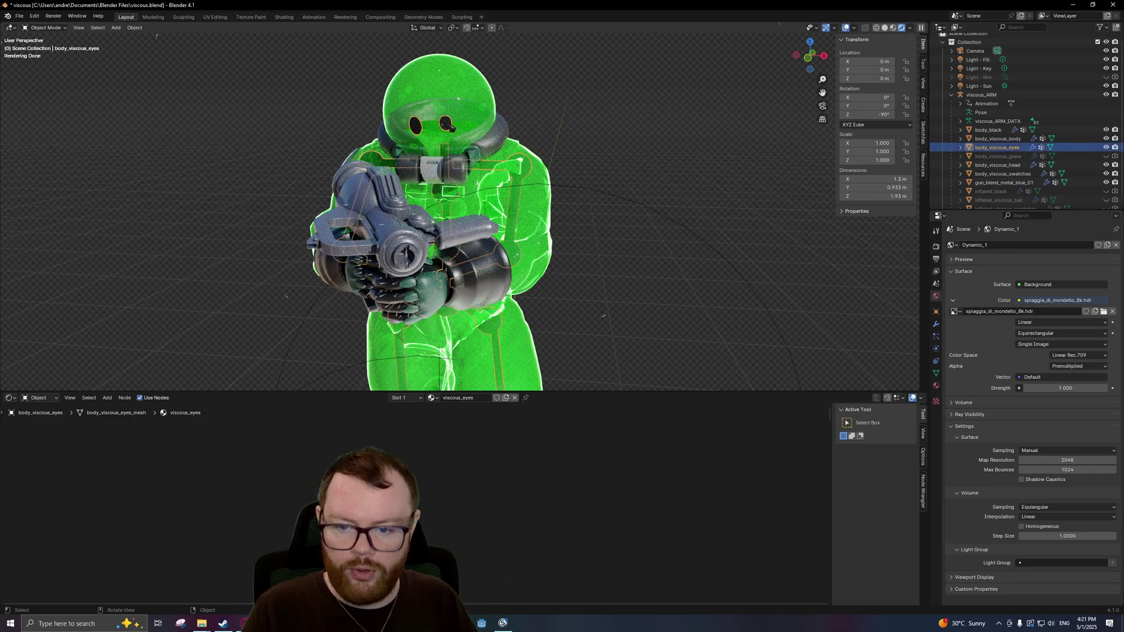
pyautogui.moveTo(585, 434); pyautogui.dragTo(633, 534, button='middle')
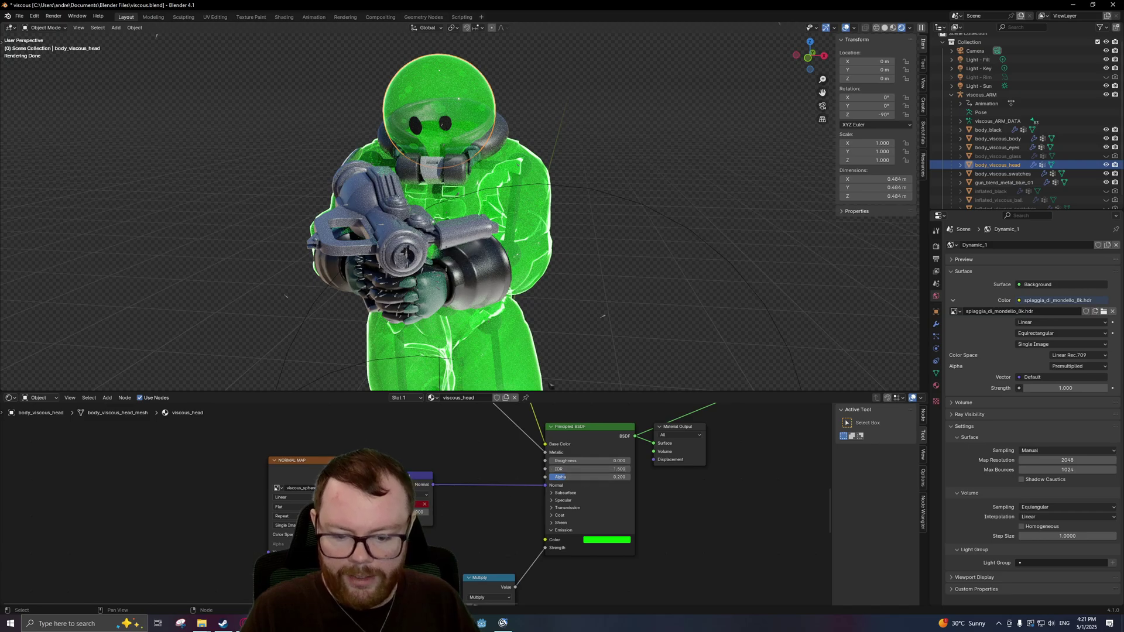
pyautogui.click(544, 235)
pyautogui.moveTo(723, 419); pyautogui.dragTo(641, 530, button='middle')
pyautogui.scroll(1, 638, 528)
pyautogui.moveTo(552, 468); pyautogui.dragTo(555, 498, button='middle')
pyautogui.moveTo(613, 270); pyautogui.dragTo(554, 215, button='middle')
pyautogui.scroll(2, 555, 134)
# - Orbit down onto the head and select body_viscous_head to show its material
pyautogui.moveTo(555, 134); pyautogui.dragTo(527, 176, button='middle')
pyautogui.scroll(3, 527, 176)
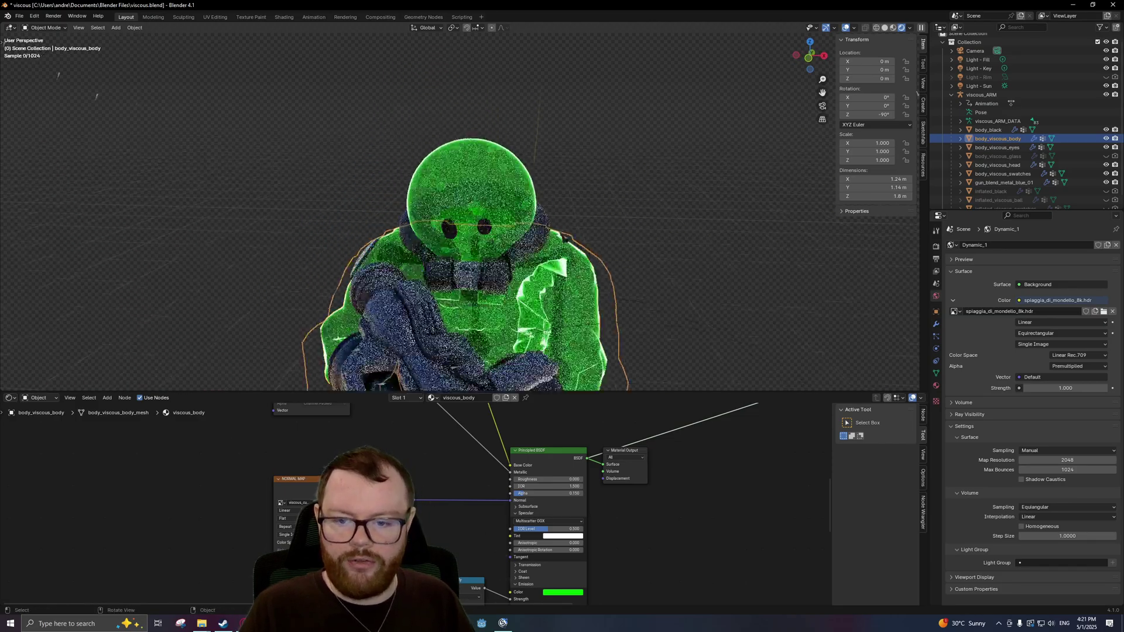
pyautogui.click(496, 212)
pyautogui.scroll(-3, 613, 549)
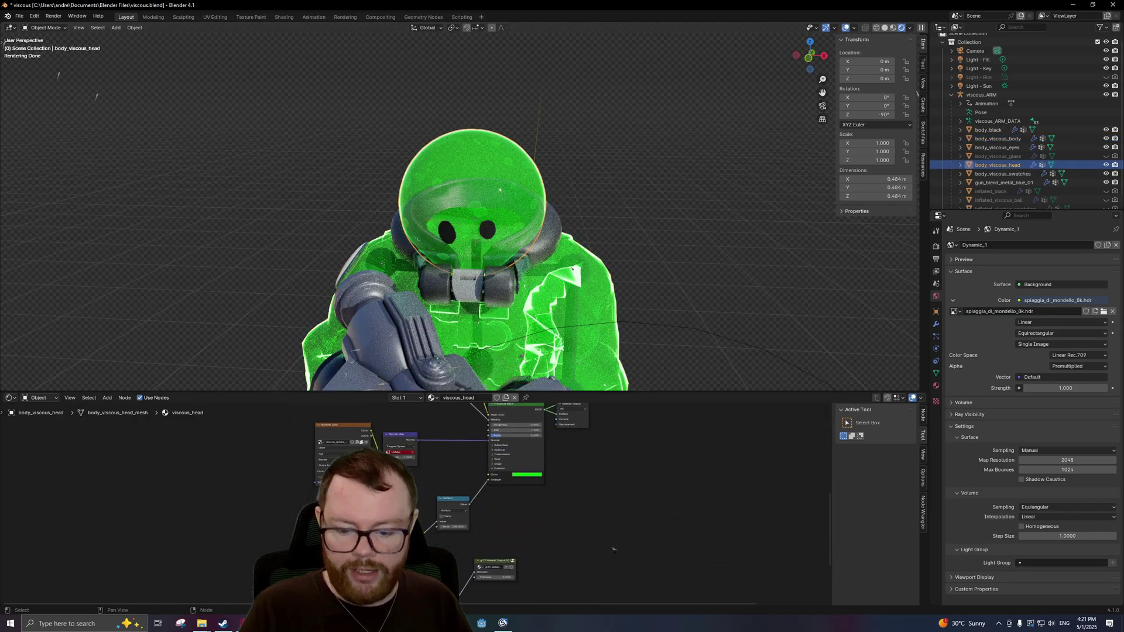
pyautogui.scroll(2, 569, 493)
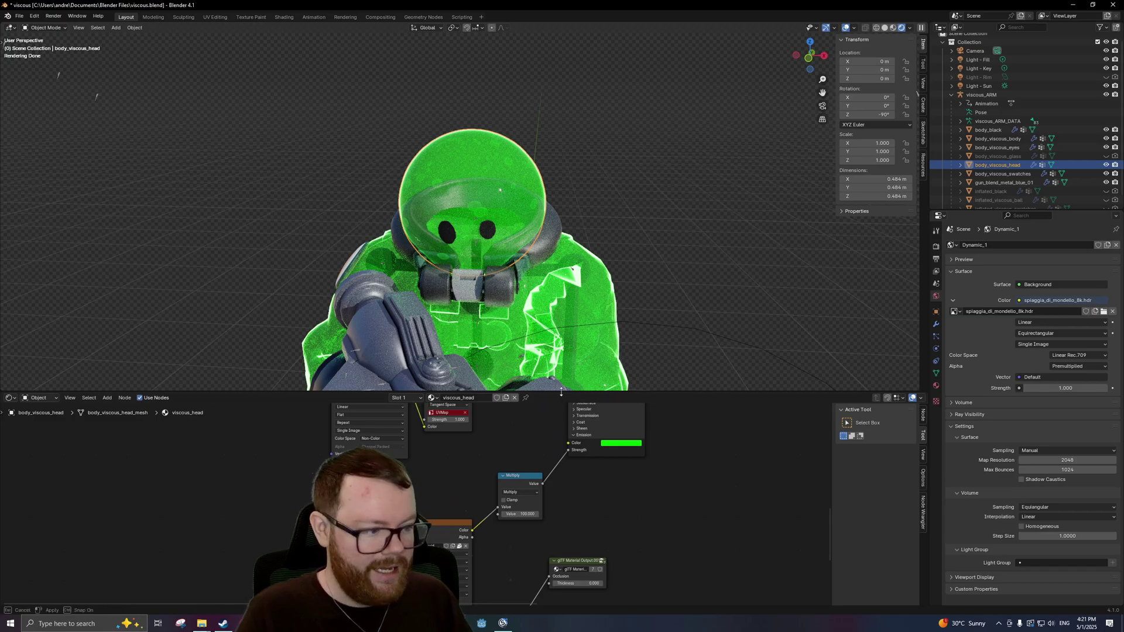
# - Enlarge the Shader Editor to reveal the emission Multiply node set to 100
pyautogui.moveTo(565, 392); pyautogui.dragTo(565, 315)
pyautogui.moveTo(615, 526); pyautogui.dragTo(678, 516, button='middle')
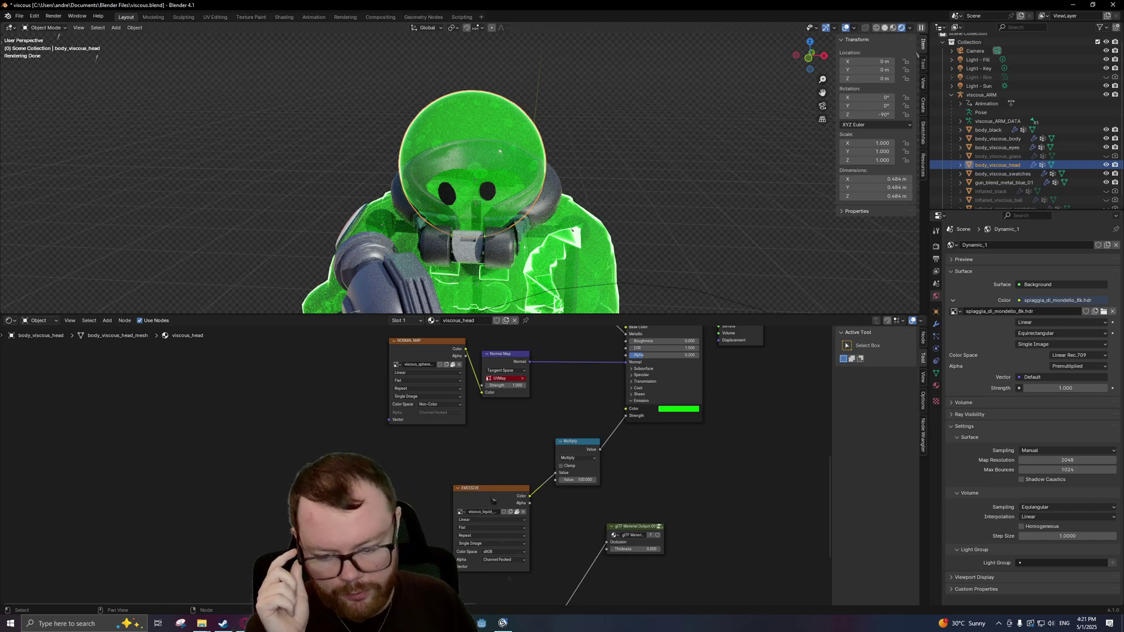
pyautogui.click(586, 449)
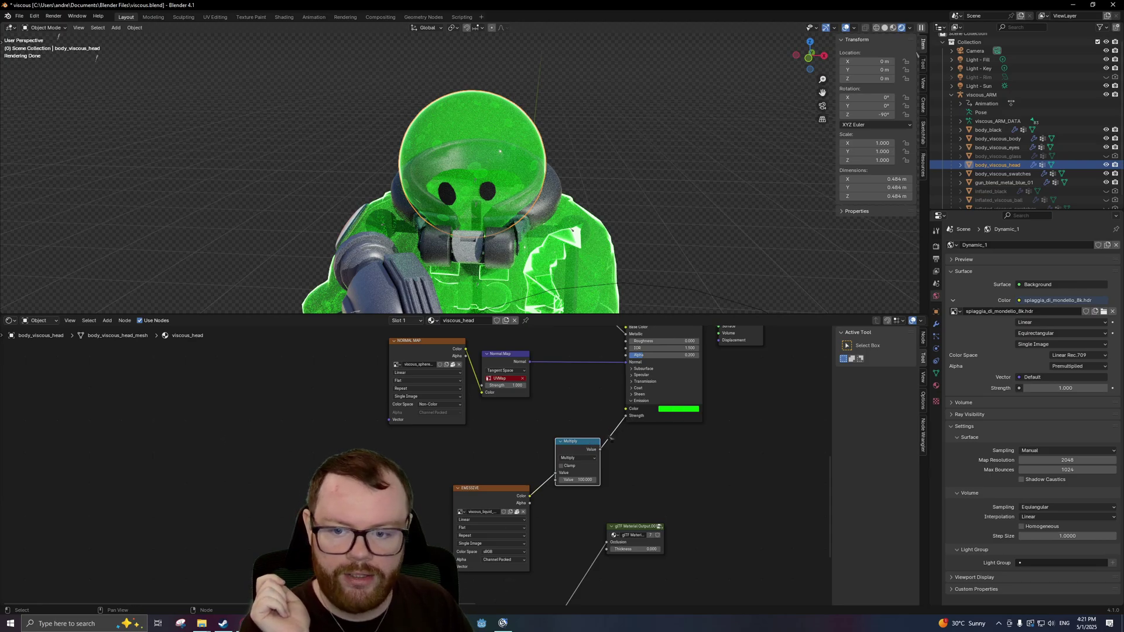
pyautogui.scroll(3, 545, 208)
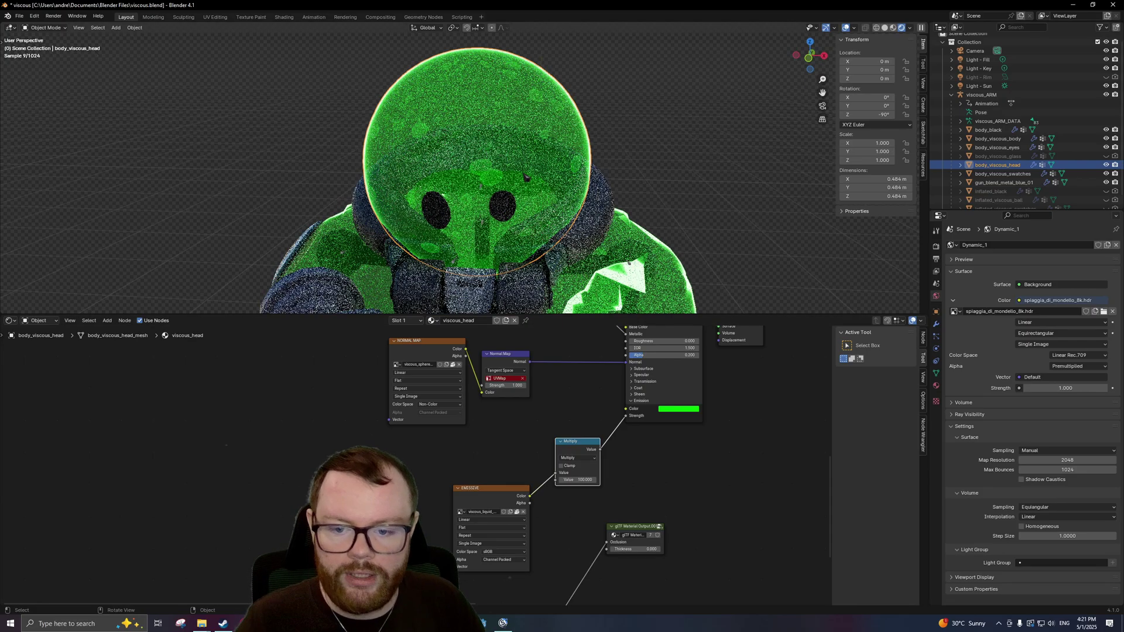
pyautogui.scroll(-4, 539, 221)
pyautogui.click(620, 275)
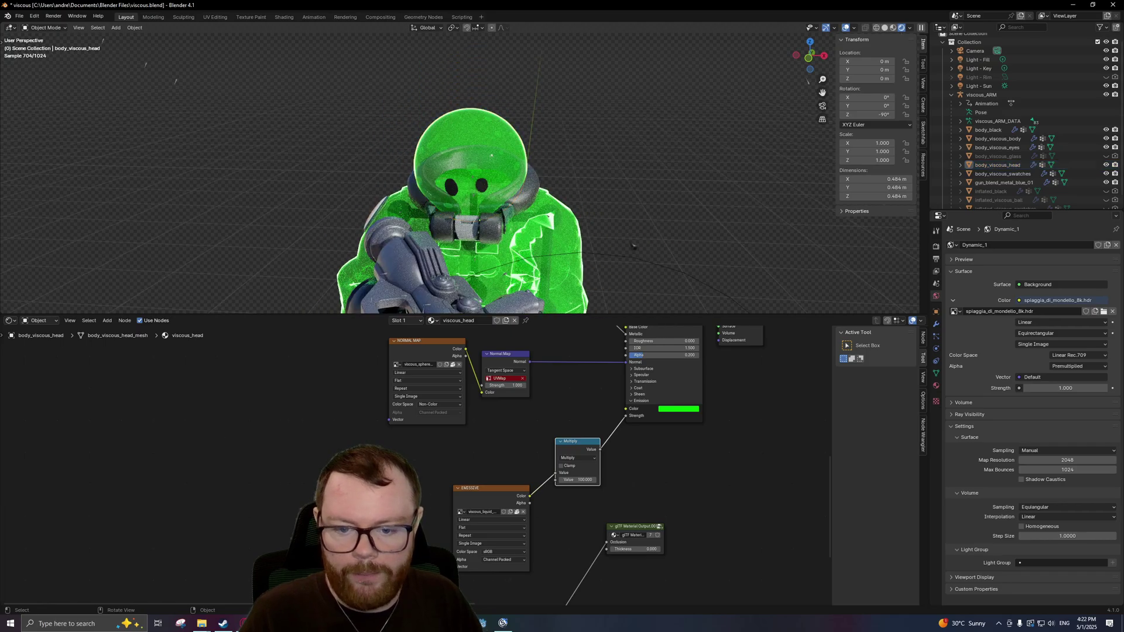
pyautogui.moveTo(719, 399); pyautogui.dragTo(510, 468, button='middle')
pyautogui.scroll(1, 510, 469)
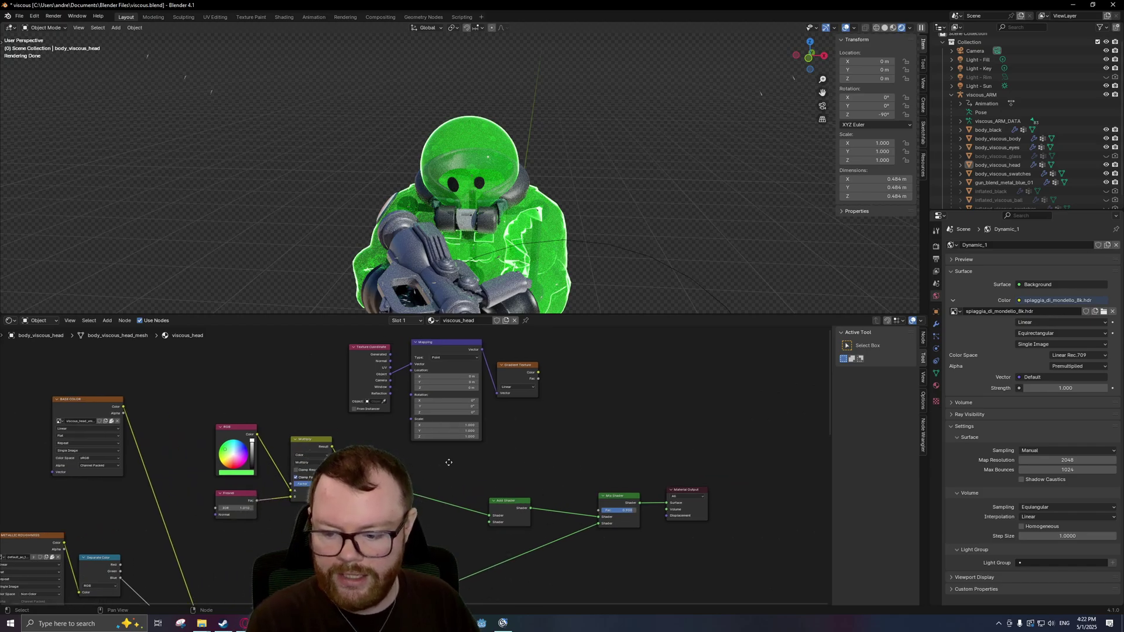
pyautogui.moveTo(448, 463); pyautogui.dragTo(470, 459, button='middle')
pyautogui.moveTo(527, 176); pyautogui.dragTo(688, 230, button='middle')
pyautogui.scroll(-2, 609, 417)
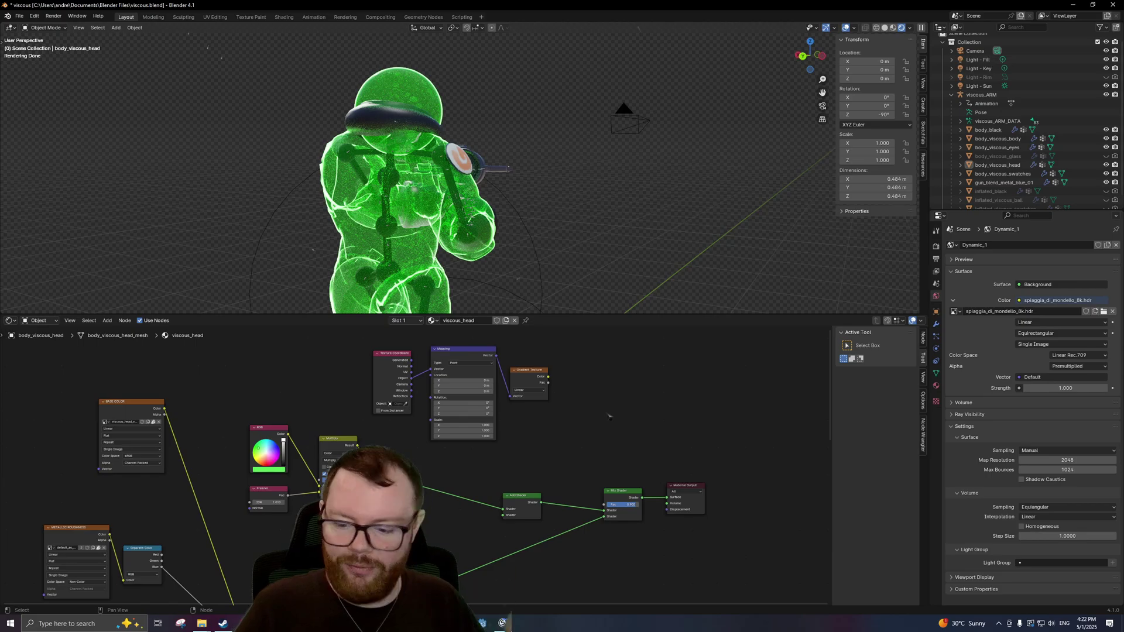
pyautogui.moveTo(639, 246); pyautogui.dragTo(536, 199, button='middle')
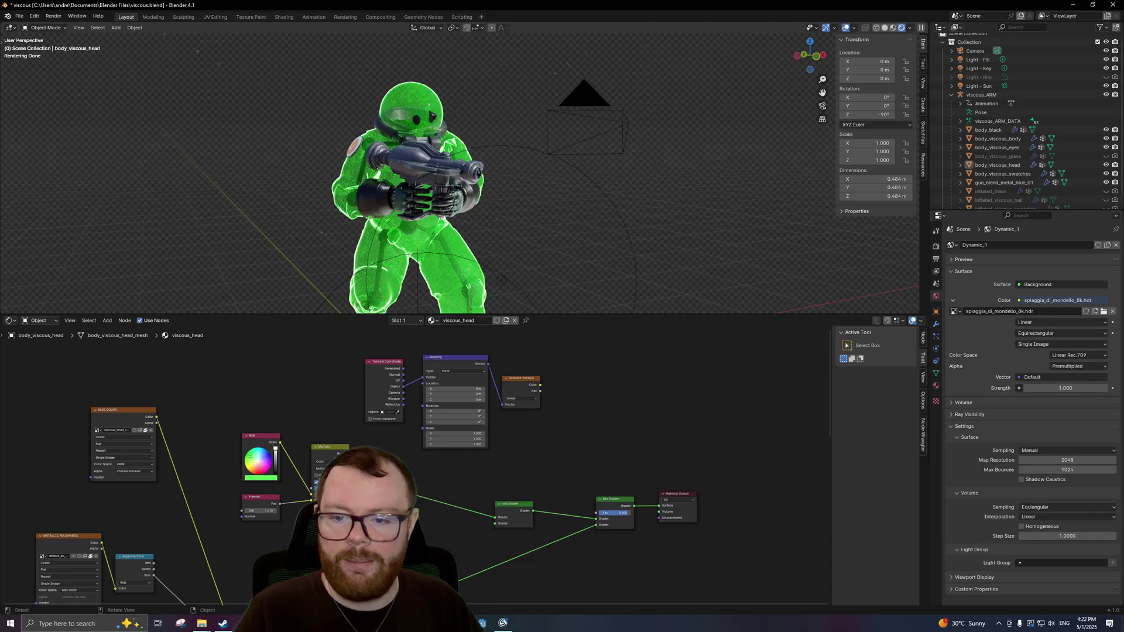
pyautogui.click(442, 114)
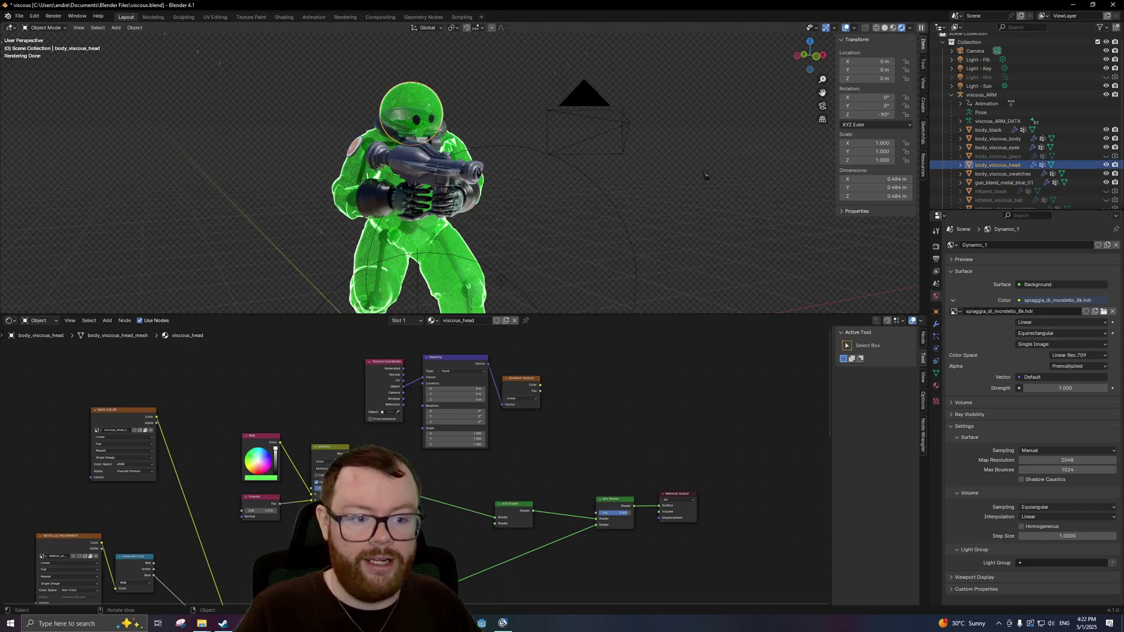
pyautogui.click(1106, 156)
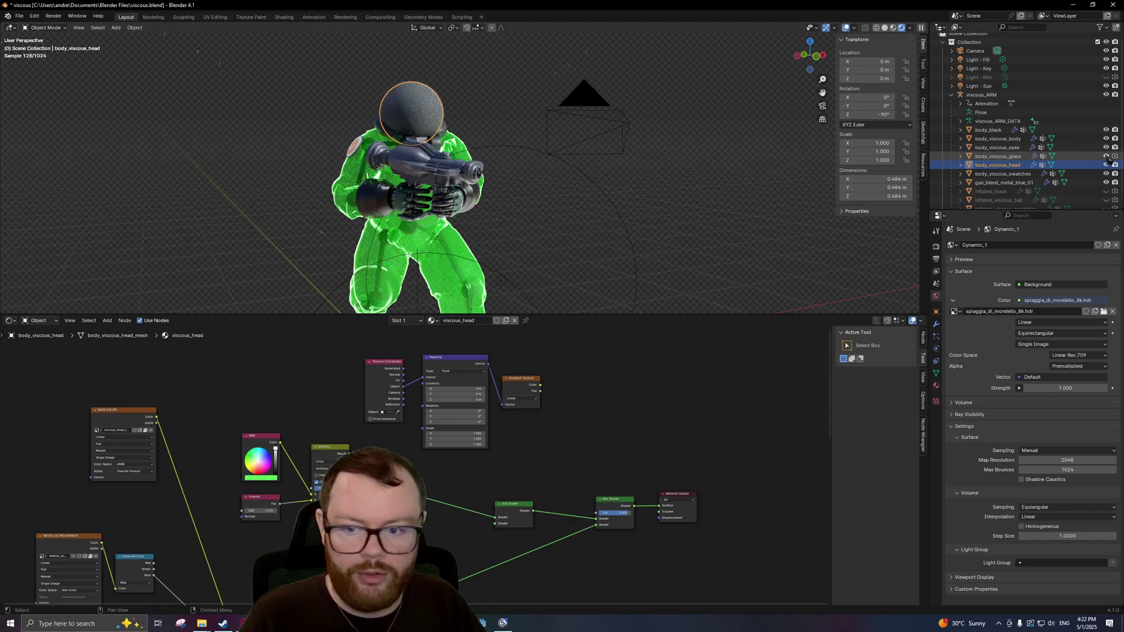
pyautogui.click(1106, 157)
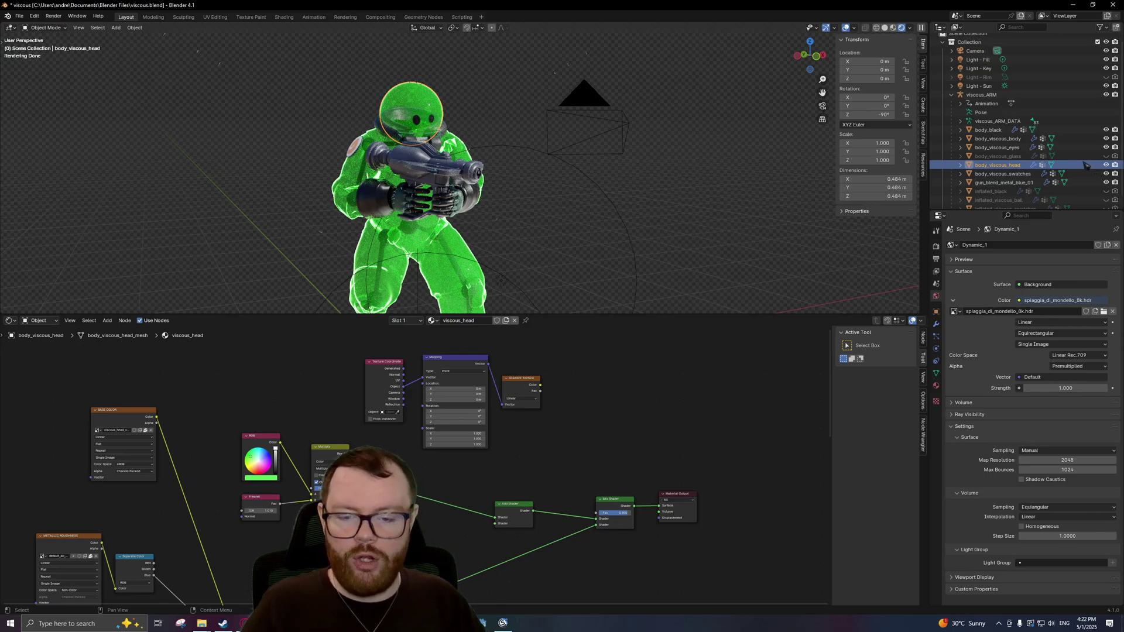
pyautogui.click(739, 197)
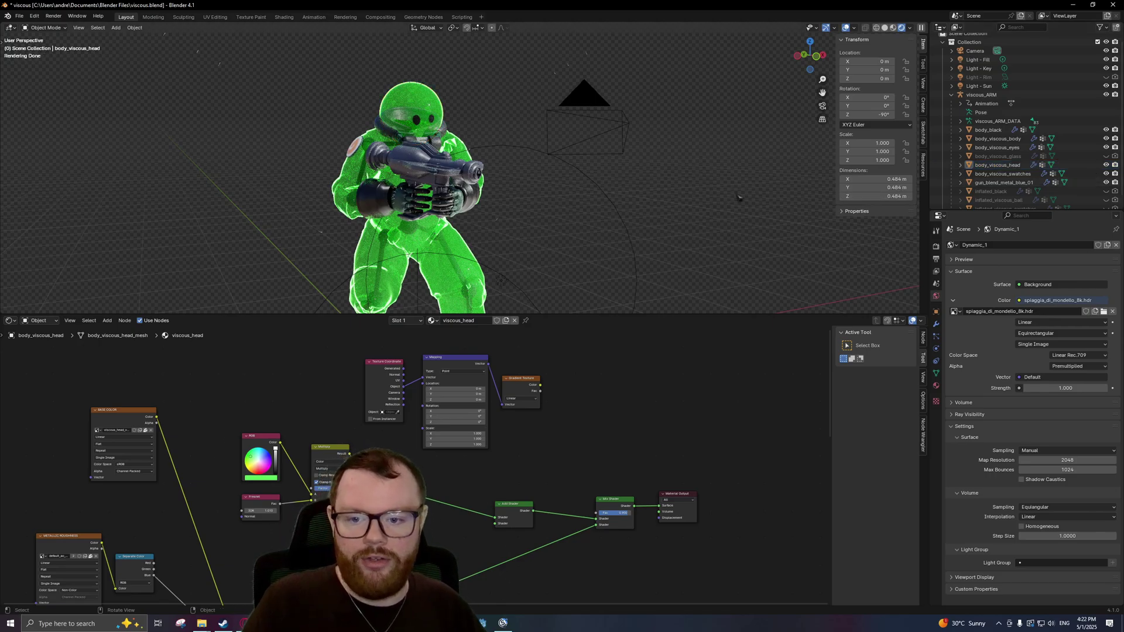
pyautogui.moveTo(742, 197); pyautogui.dragTo(702, 195, button='middle')
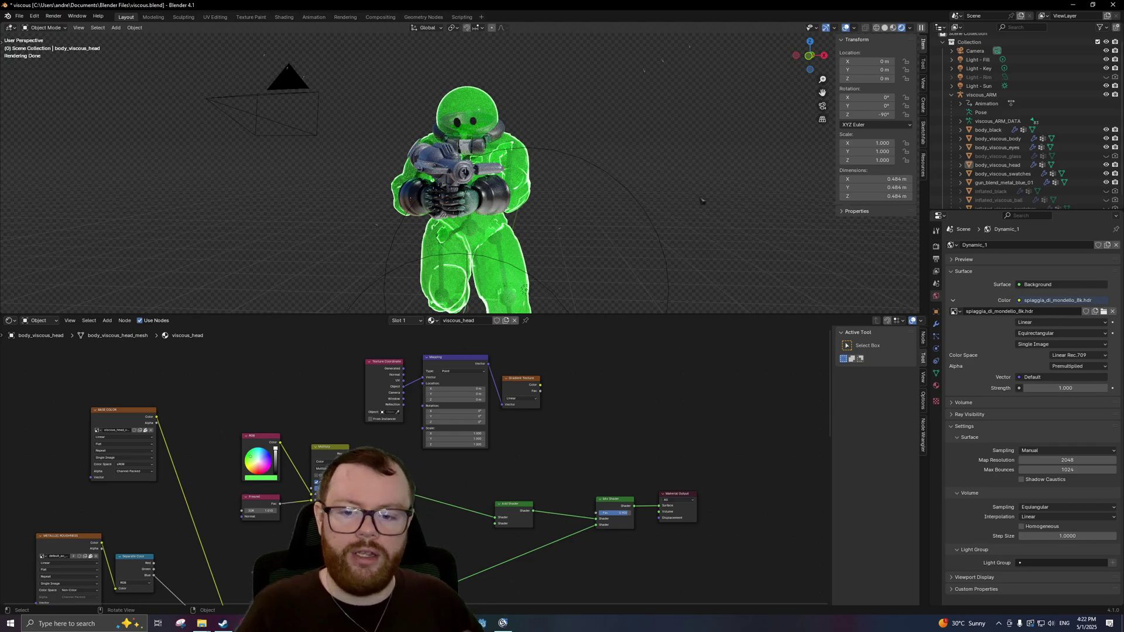
pyautogui.moveTo(638, 209); pyautogui.dragTo(673, 132, button='middle')
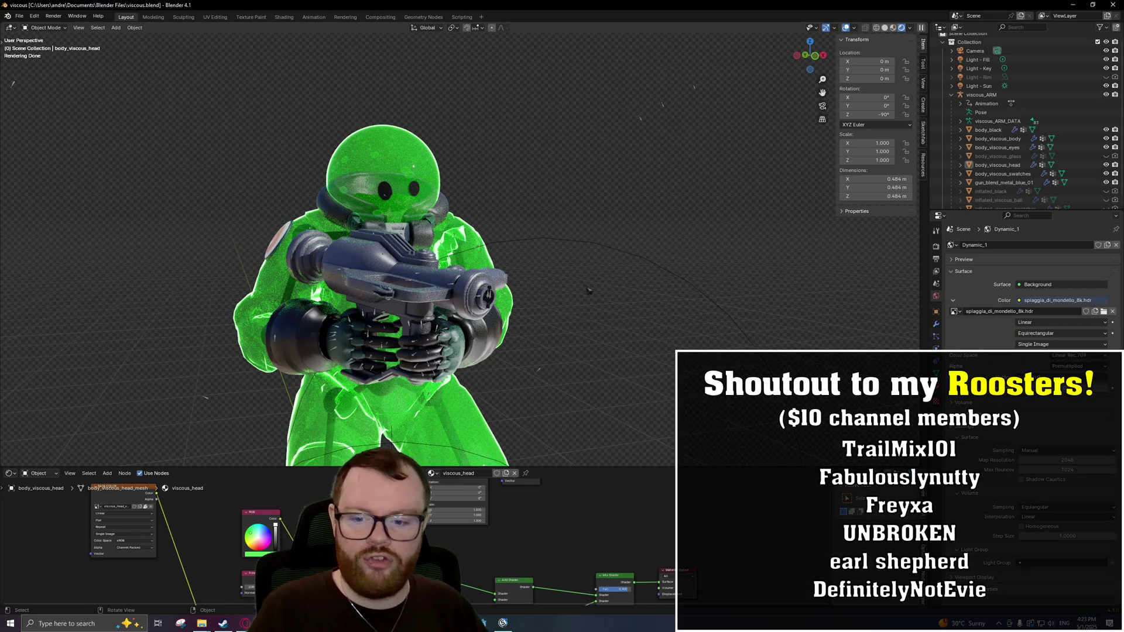
pyautogui.moveTo(575, 277)
pyautogui.mouseDown(button='middle')
pyautogui.moveTo(390, 229)
pyautogui.moveTo(606, 288)
pyautogui.moveTo(595, 273)
pyautogui.moveTo(587, 288)
pyautogui.moveTo(635, 301)
pyautogui.moveTo(588, 311)
pyautogui.moveTo(580, 289)
pyautogui.mouseUp(button='middle')
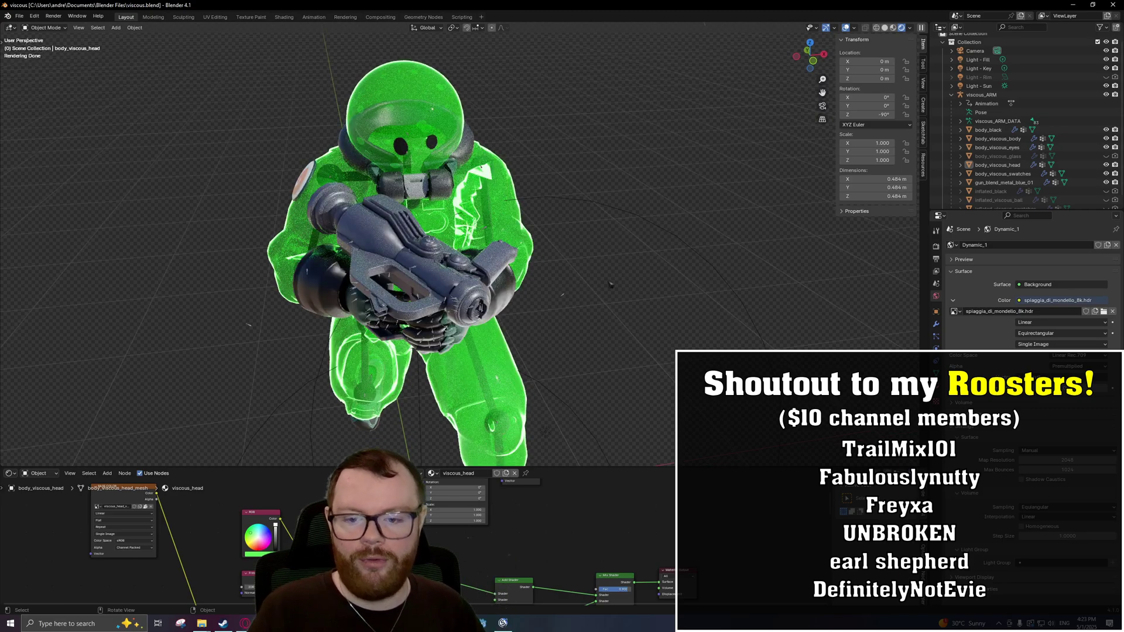